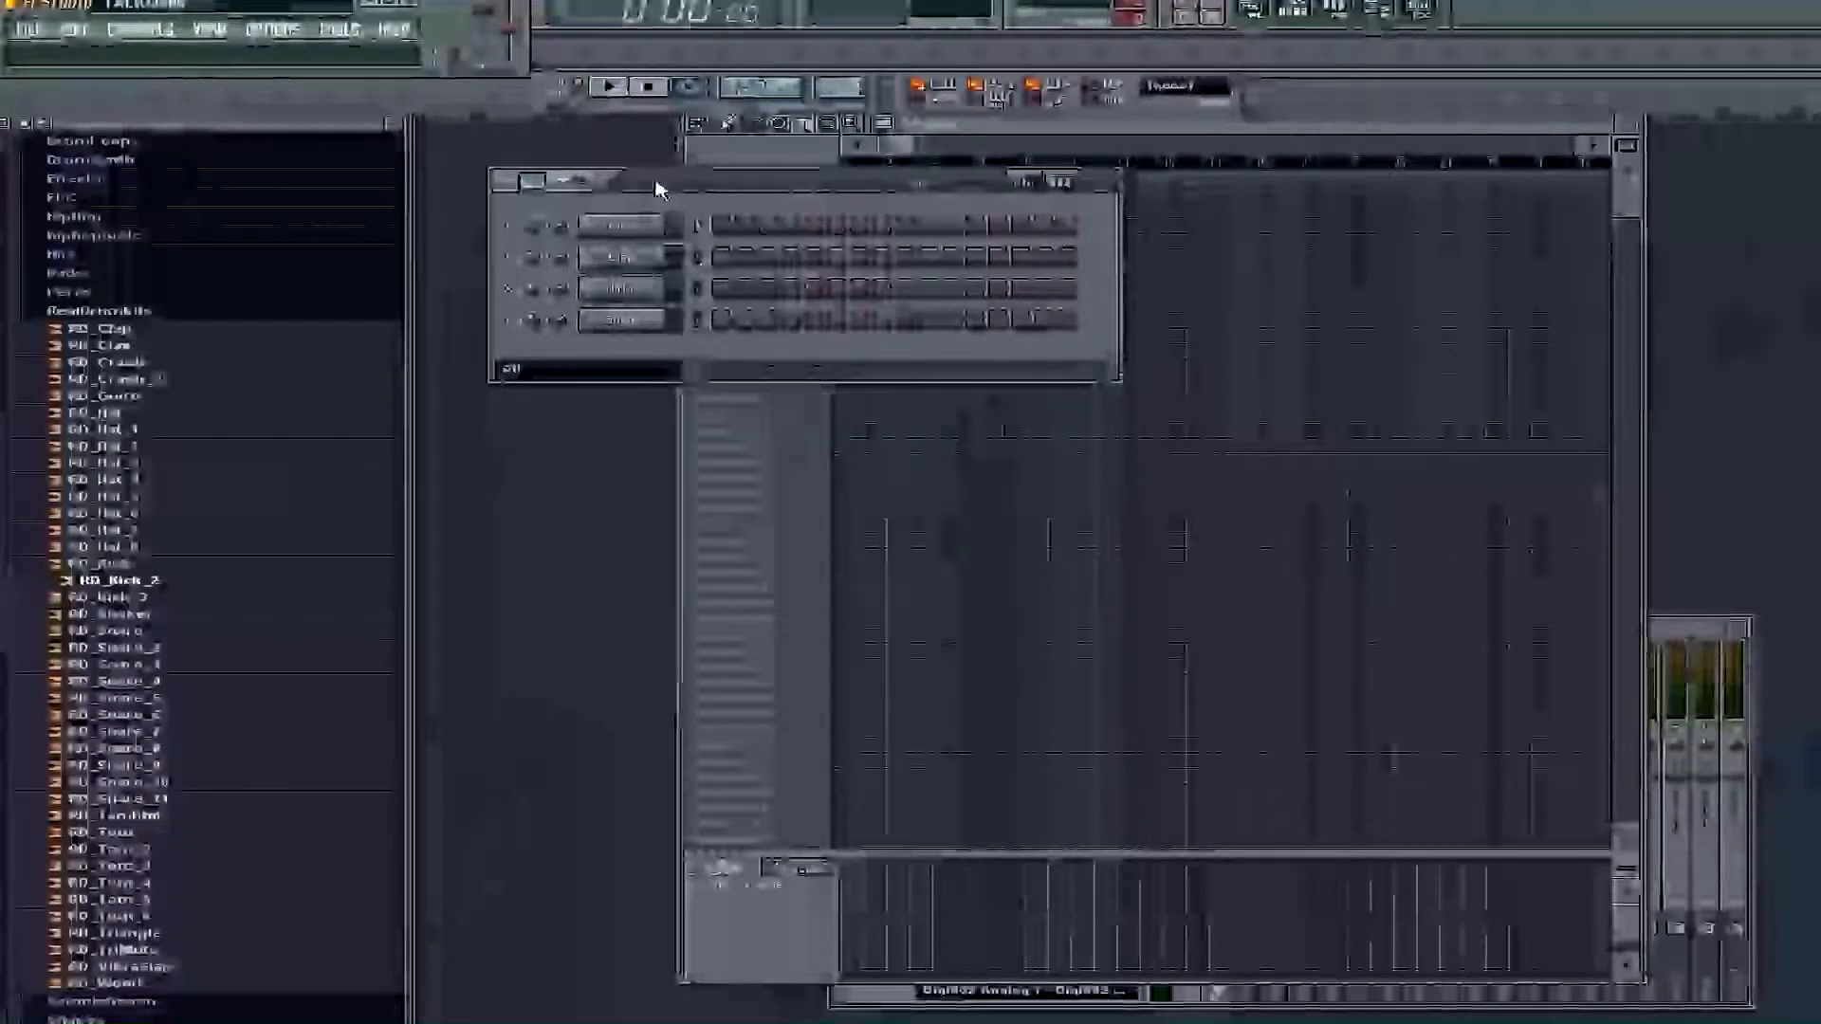
left_click_drag(663, 185, 687, 218)
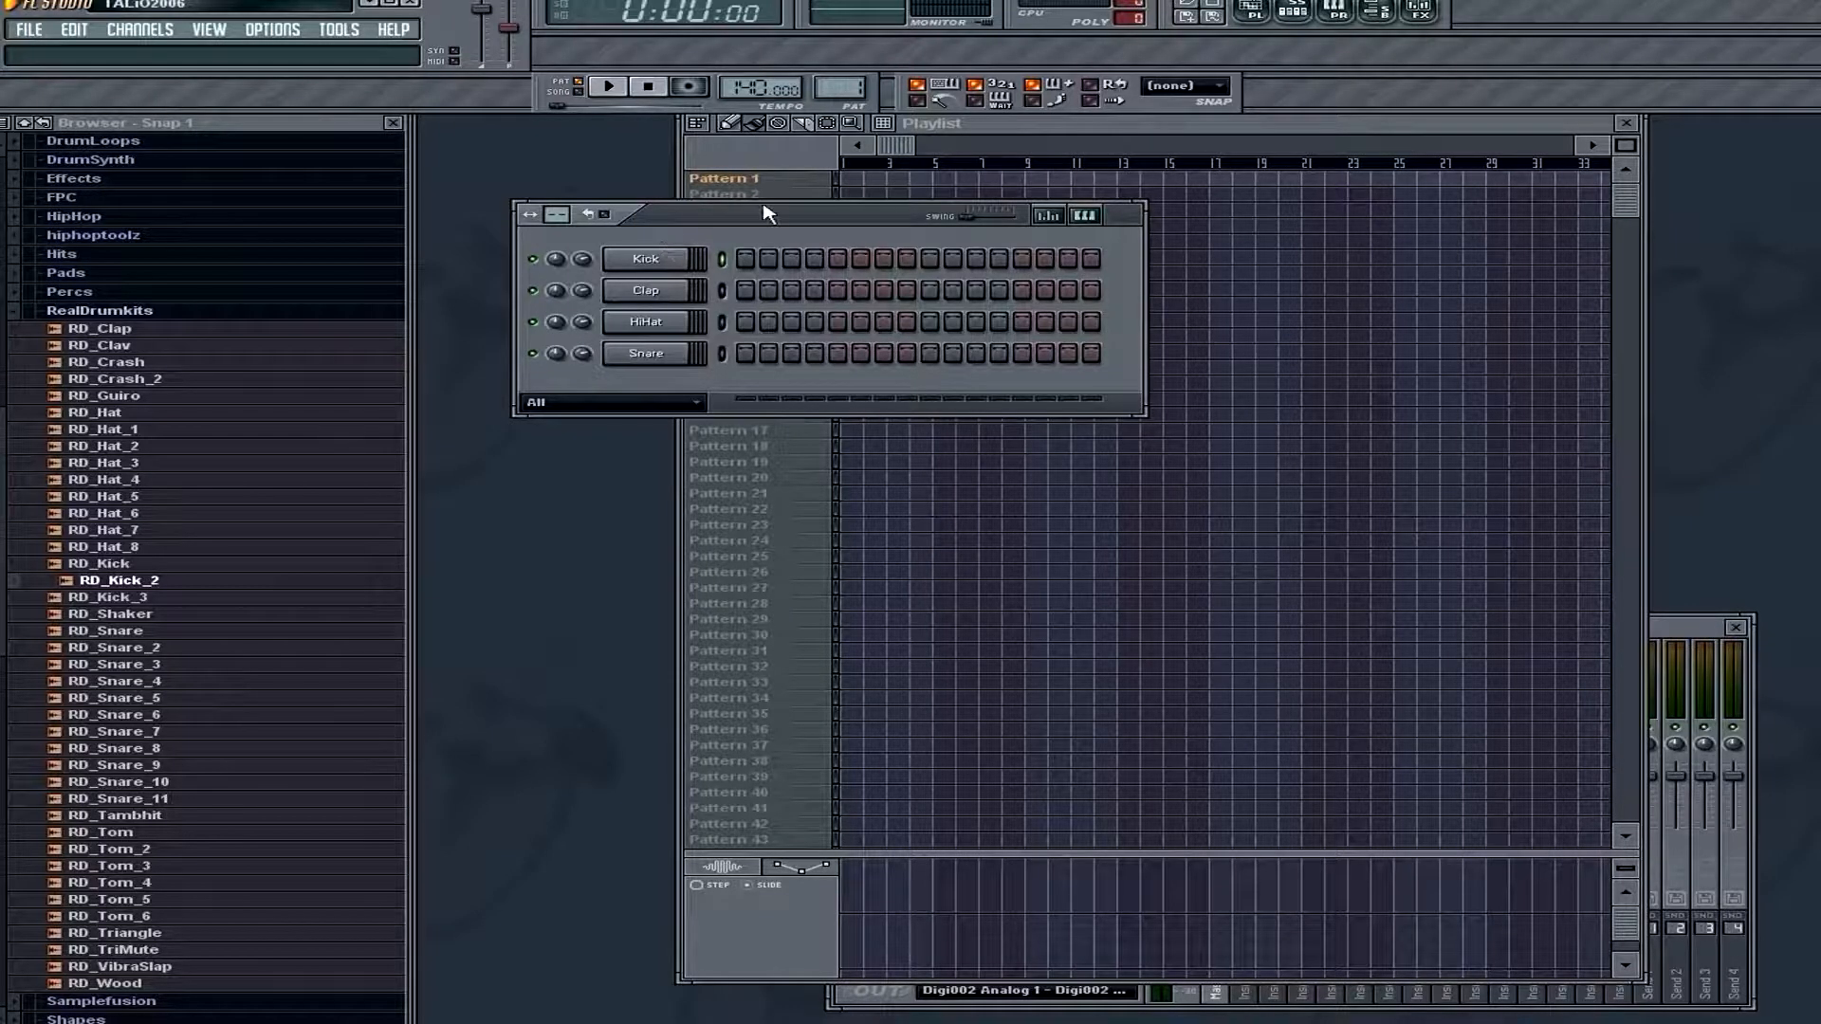
left_click_drag(779, 216, 632, 183)
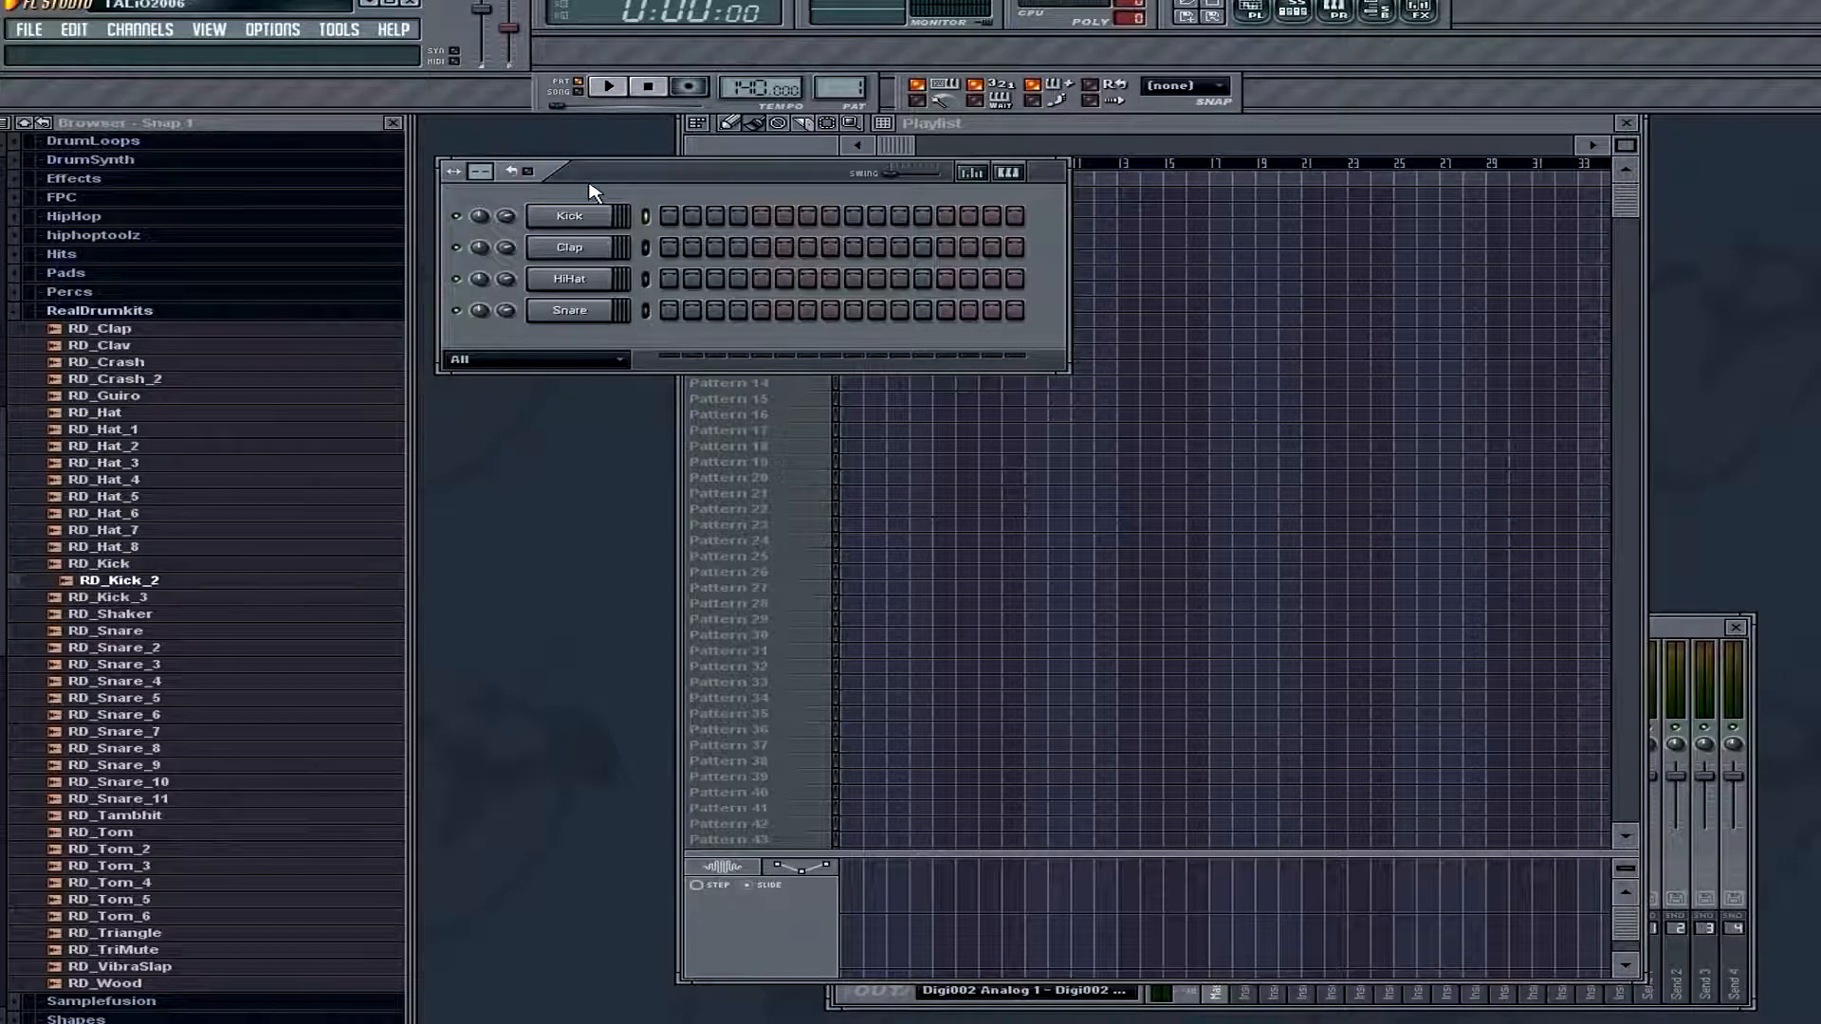
left_click_drag(612, 180, 865, 187)
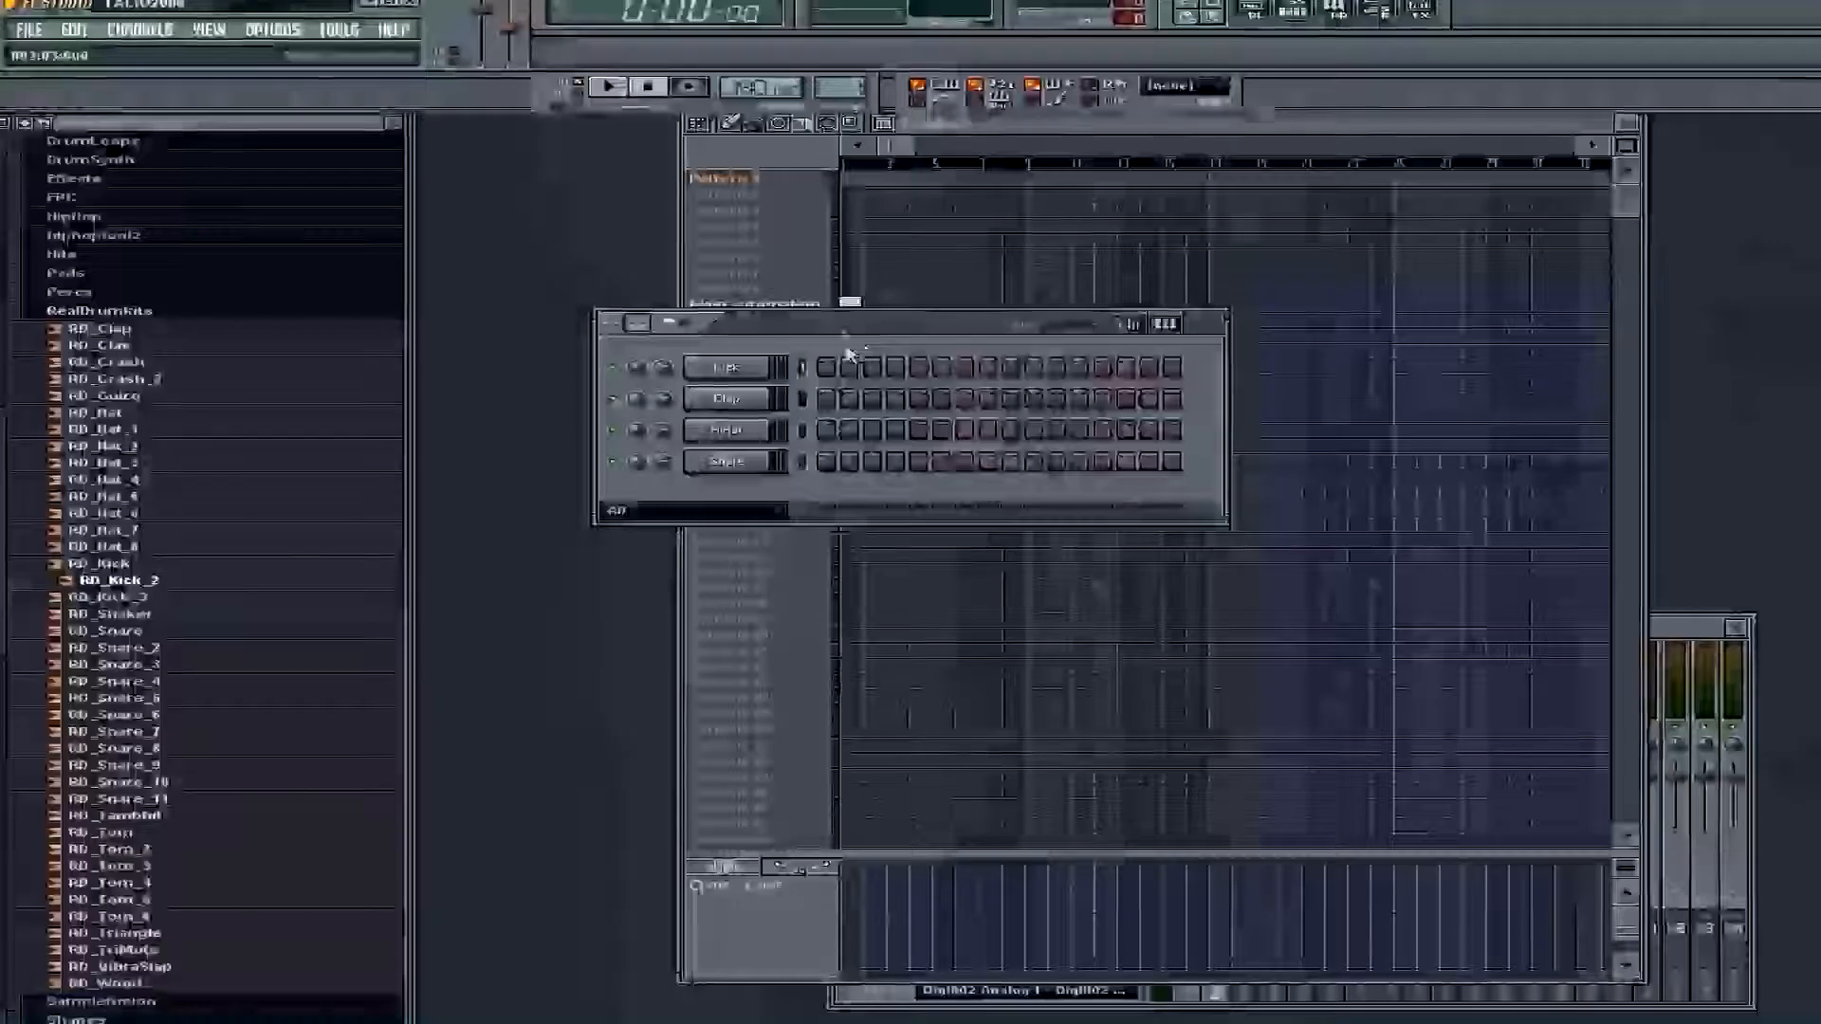
left_click_drag(848, 322, 691, 259)
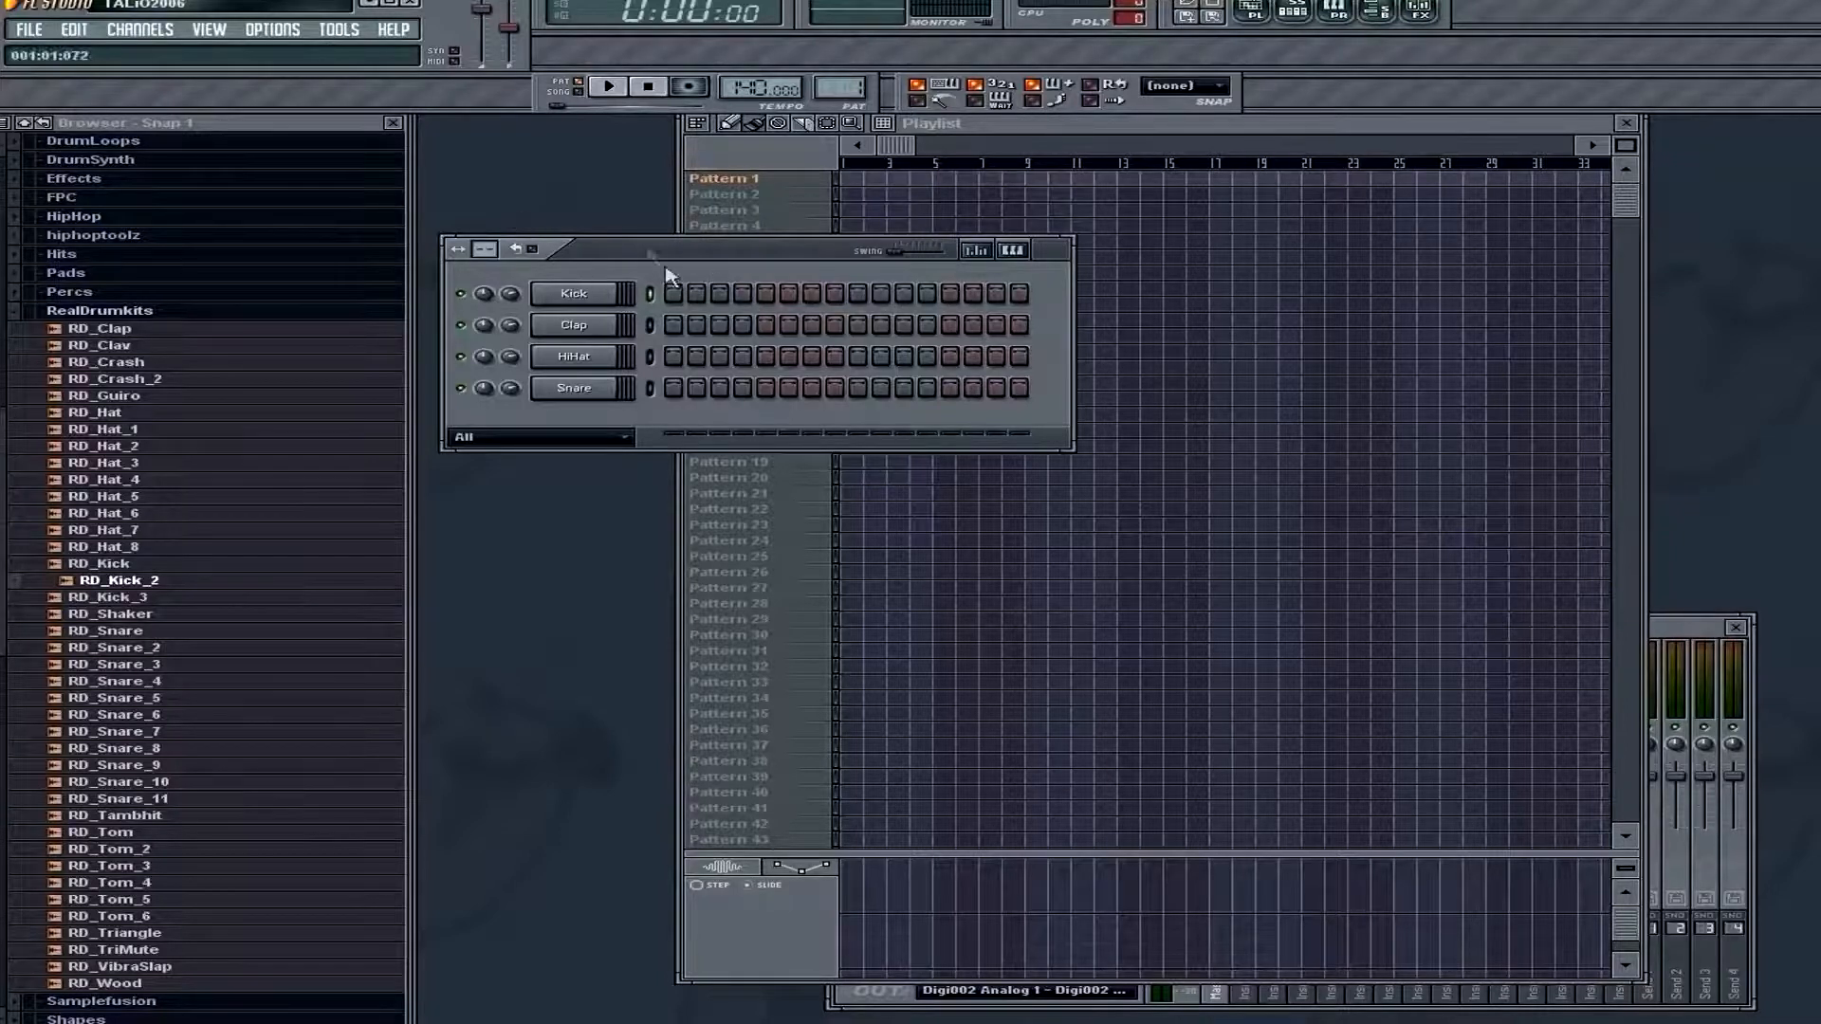
left_click_drag(645, 247, 763, 235)
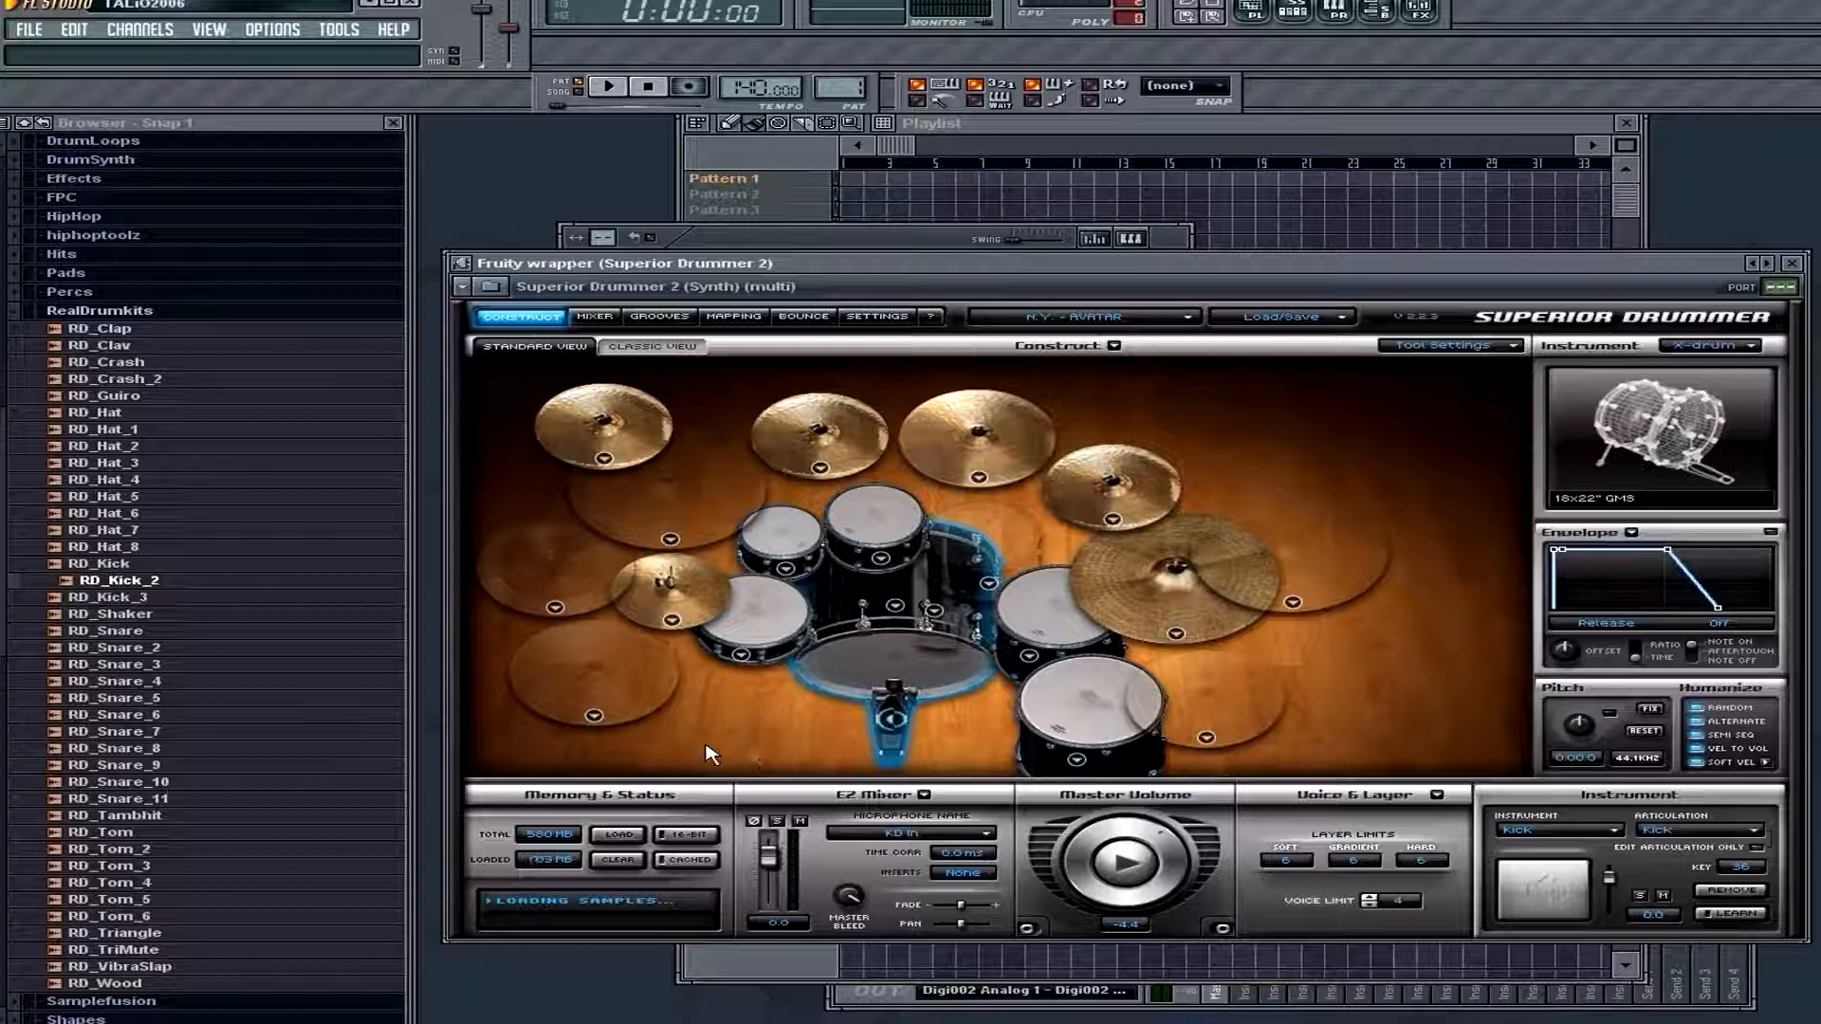
Audition the kick drum of the N.Y. Avatar kit in Superior Drummer 2 by striking it several times
left_click(898, 702)
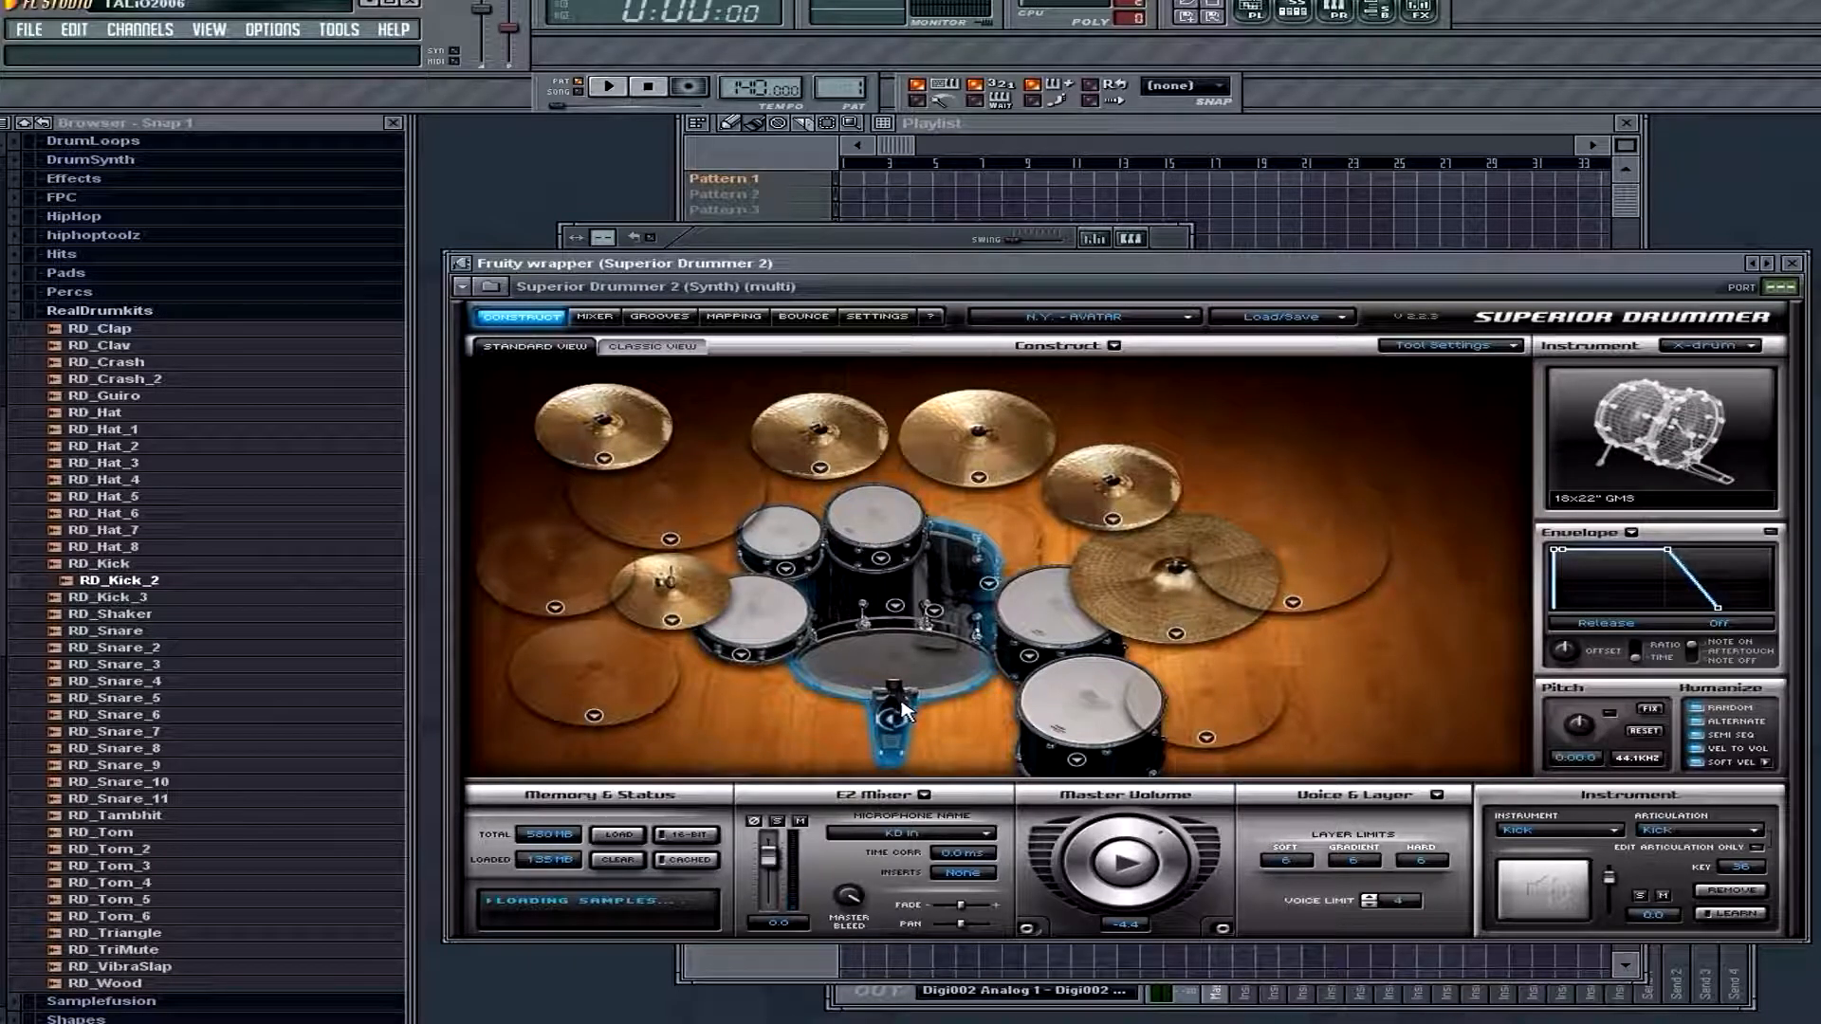
left_click(898, 703)
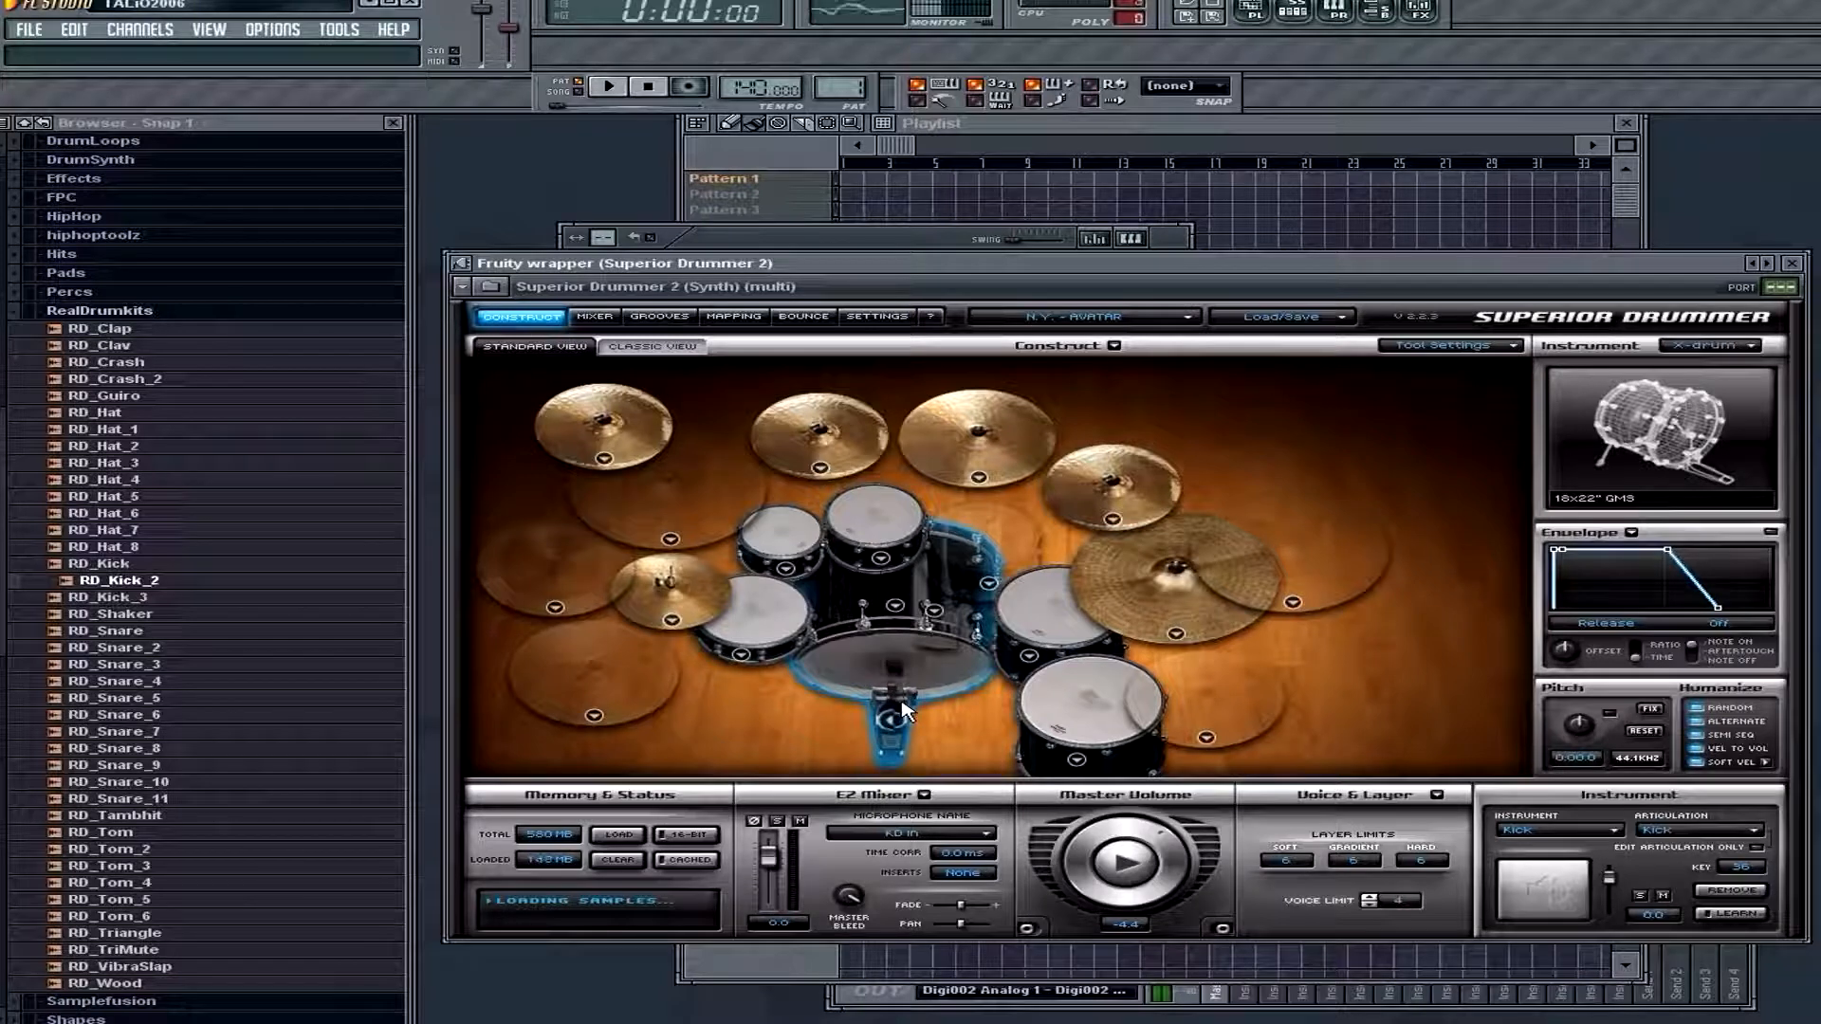
left_click(898, 704)
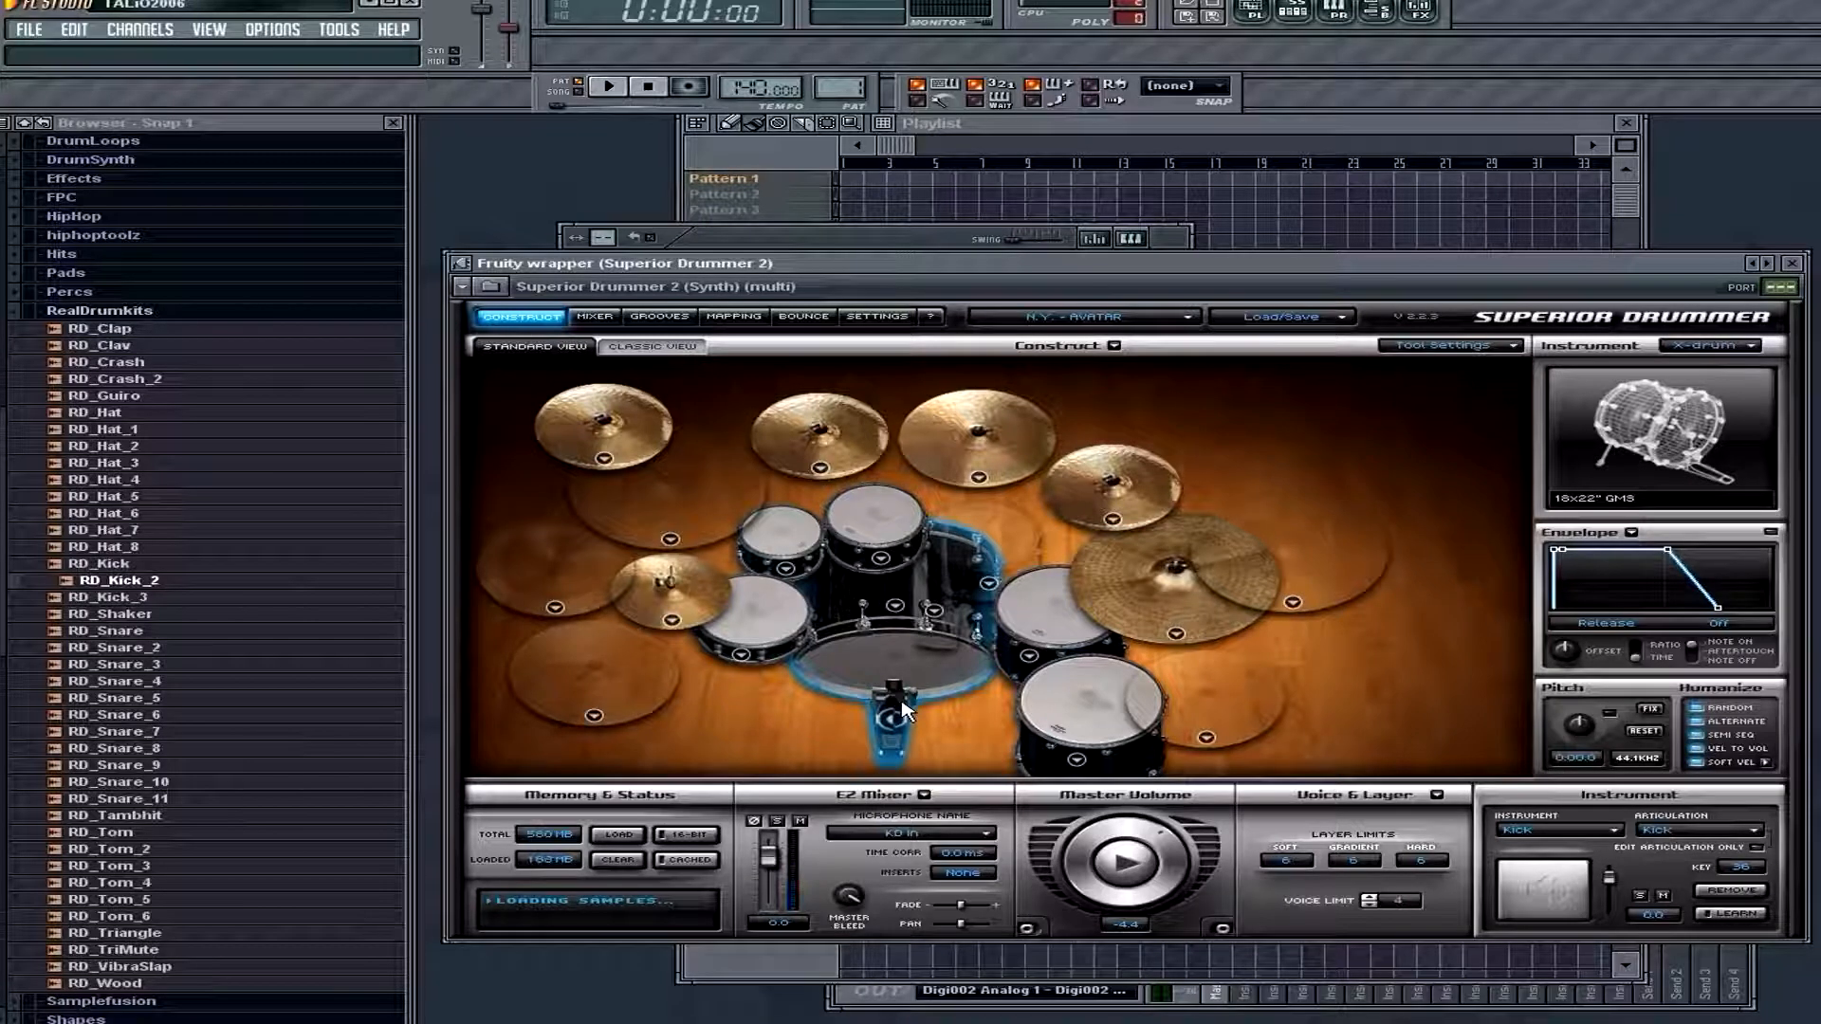
left_click(901, 713)
left_click(902, 720)
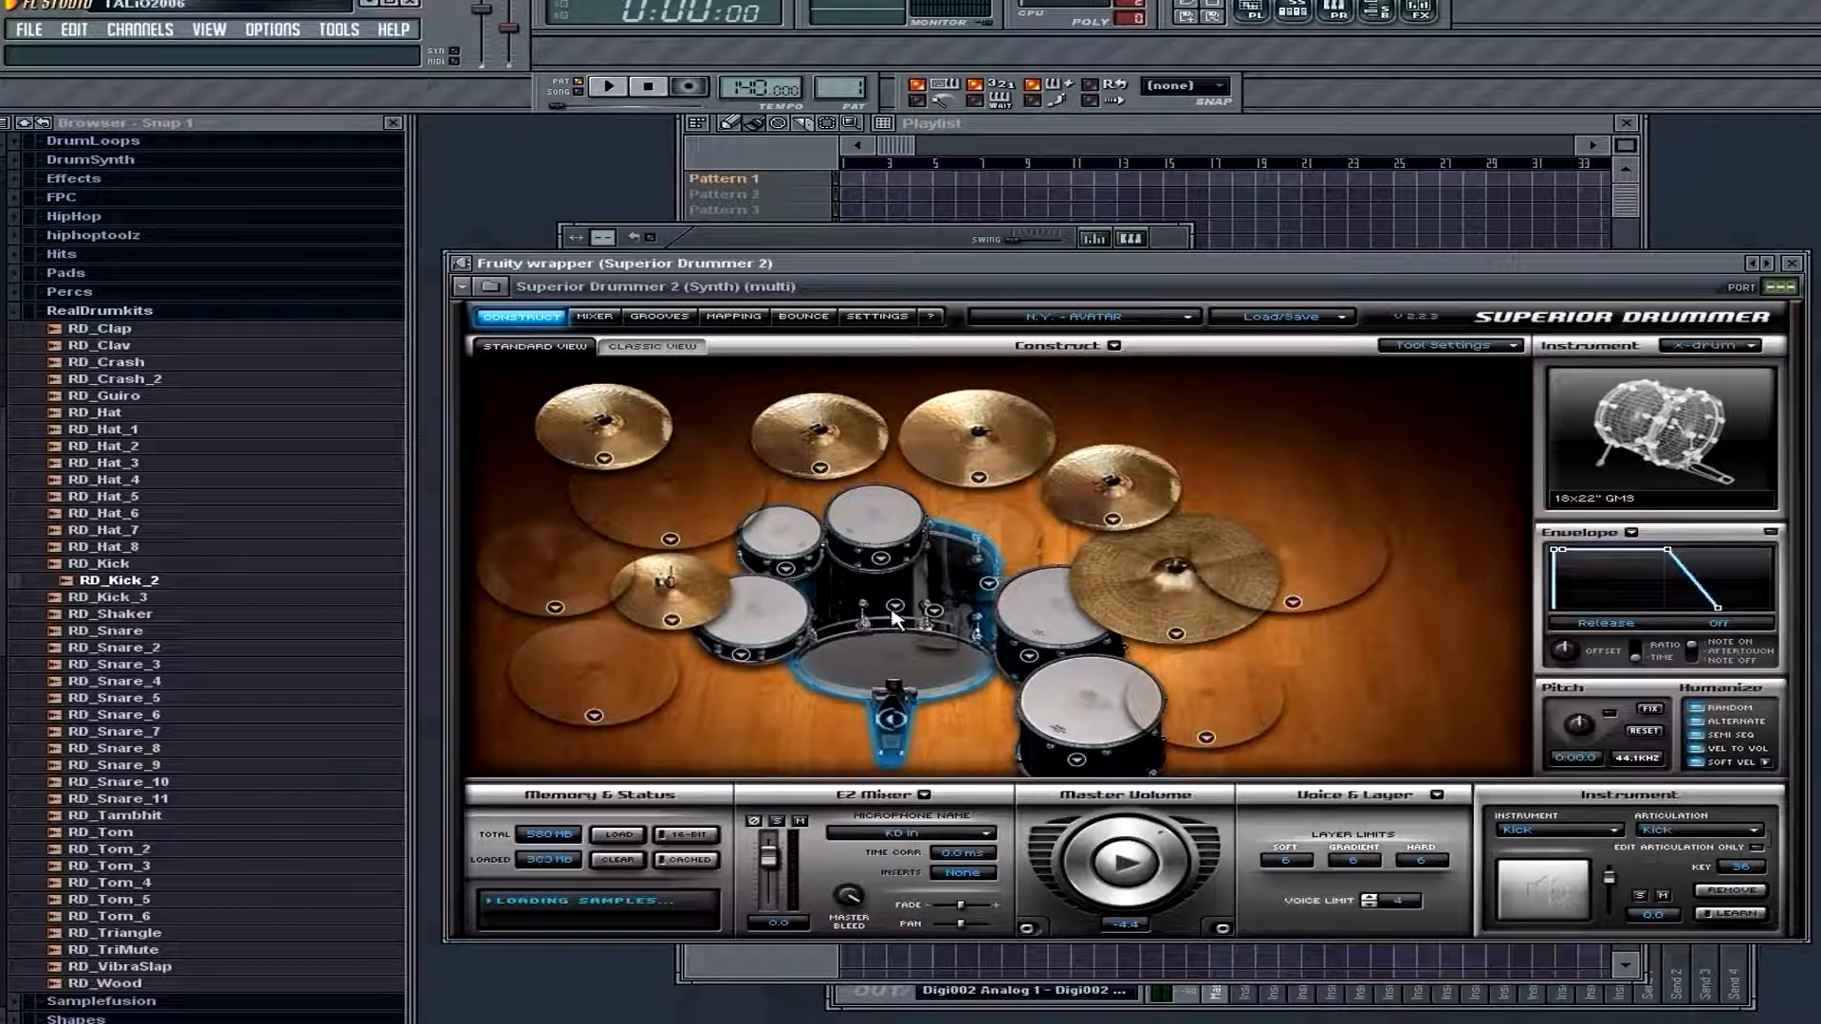
left_click(894, 607)
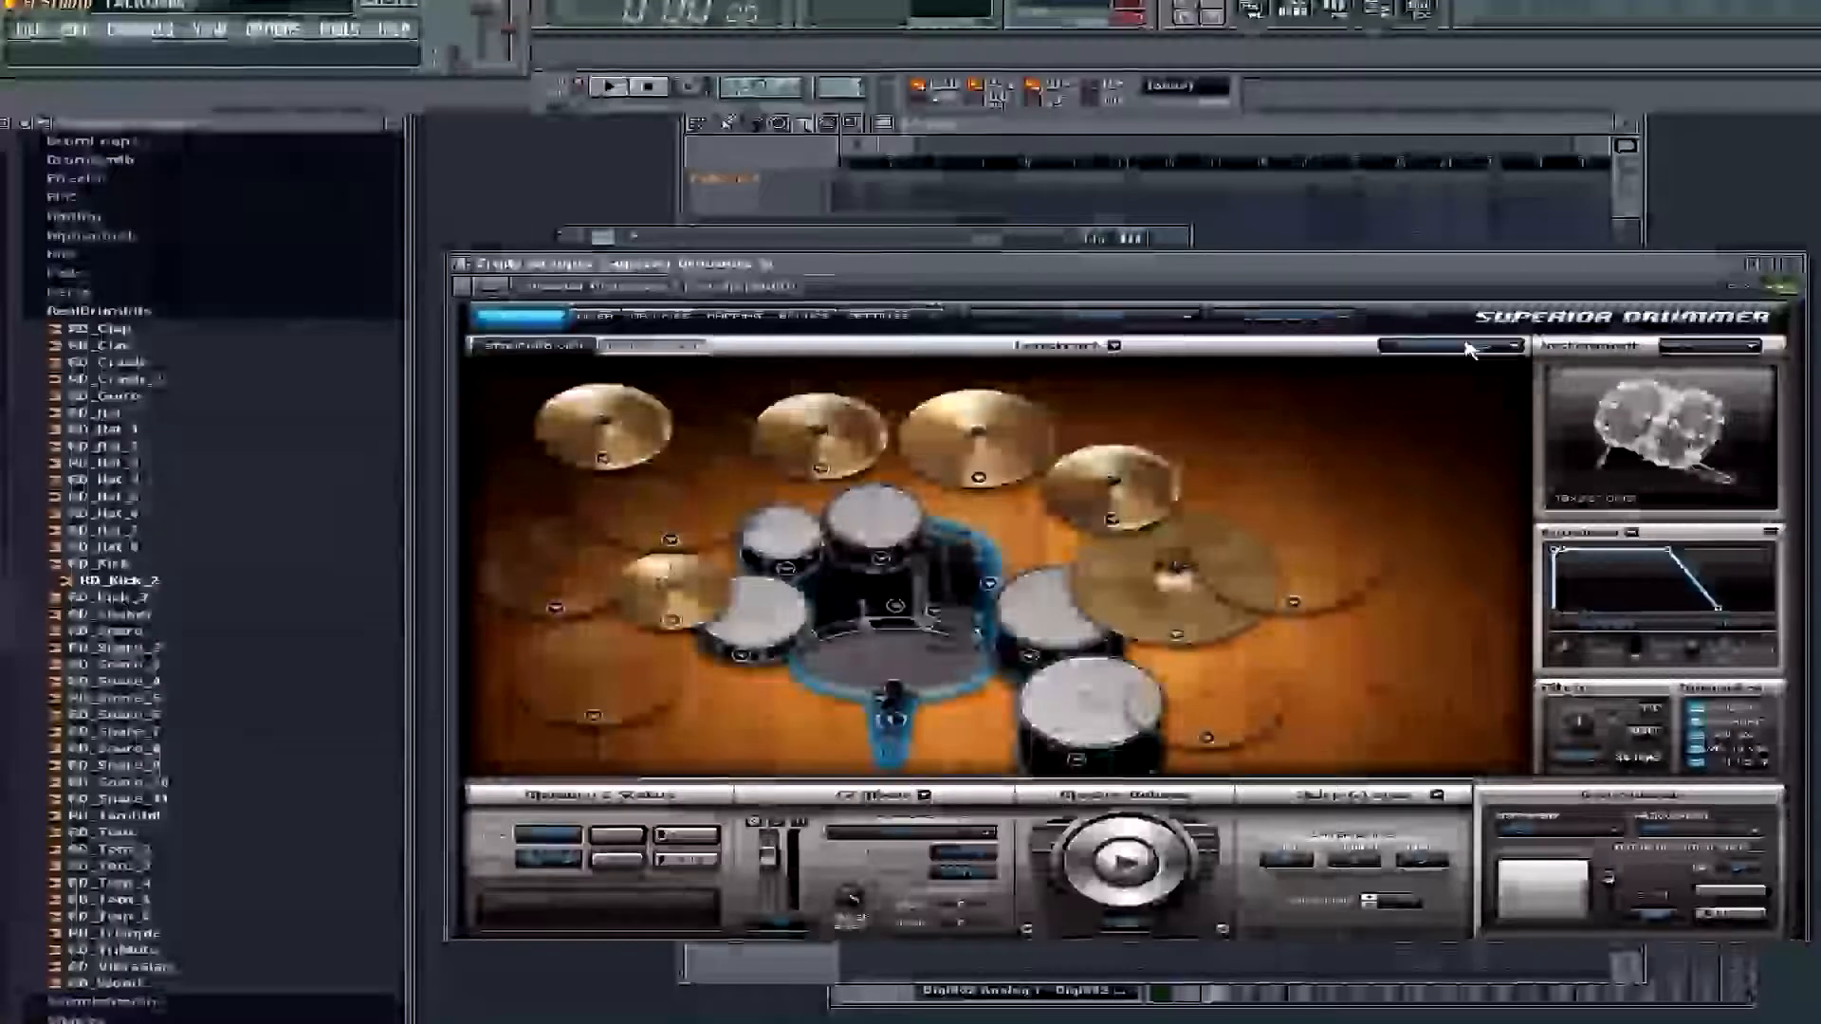
left_click(1450, 345)
mouse_move(1475, 380)
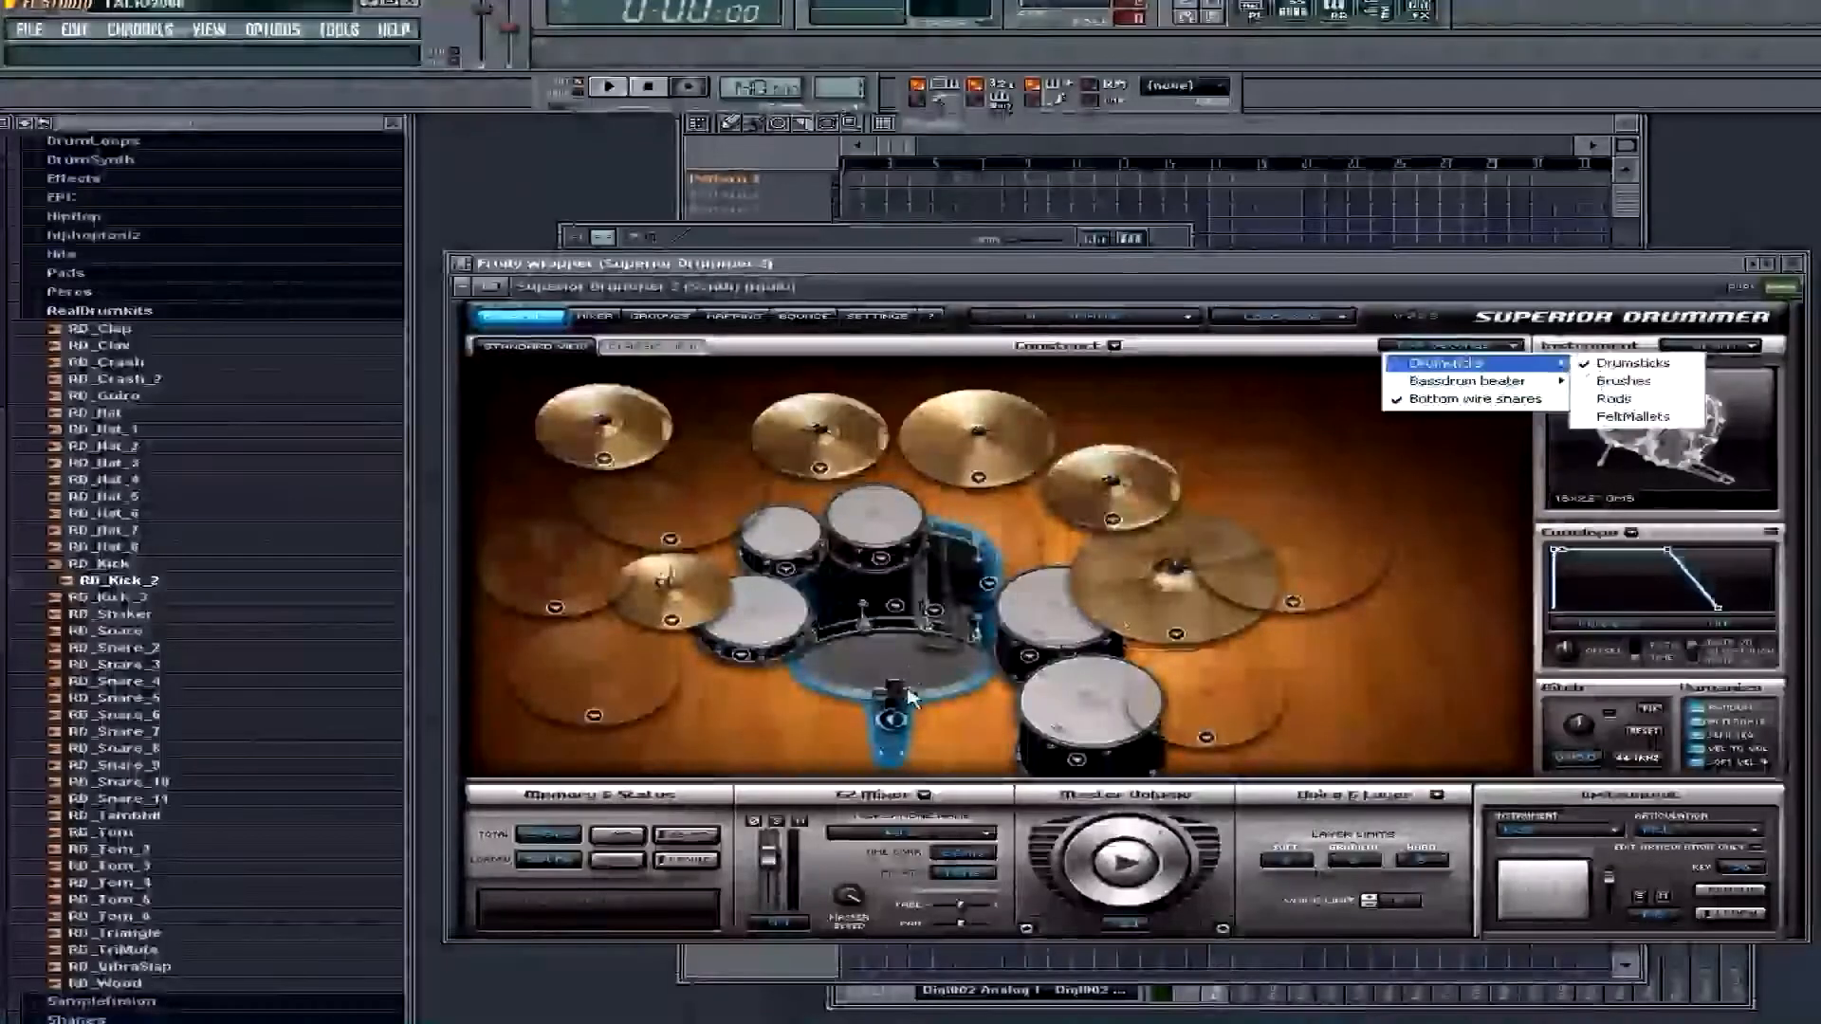
left_click(785, 623)
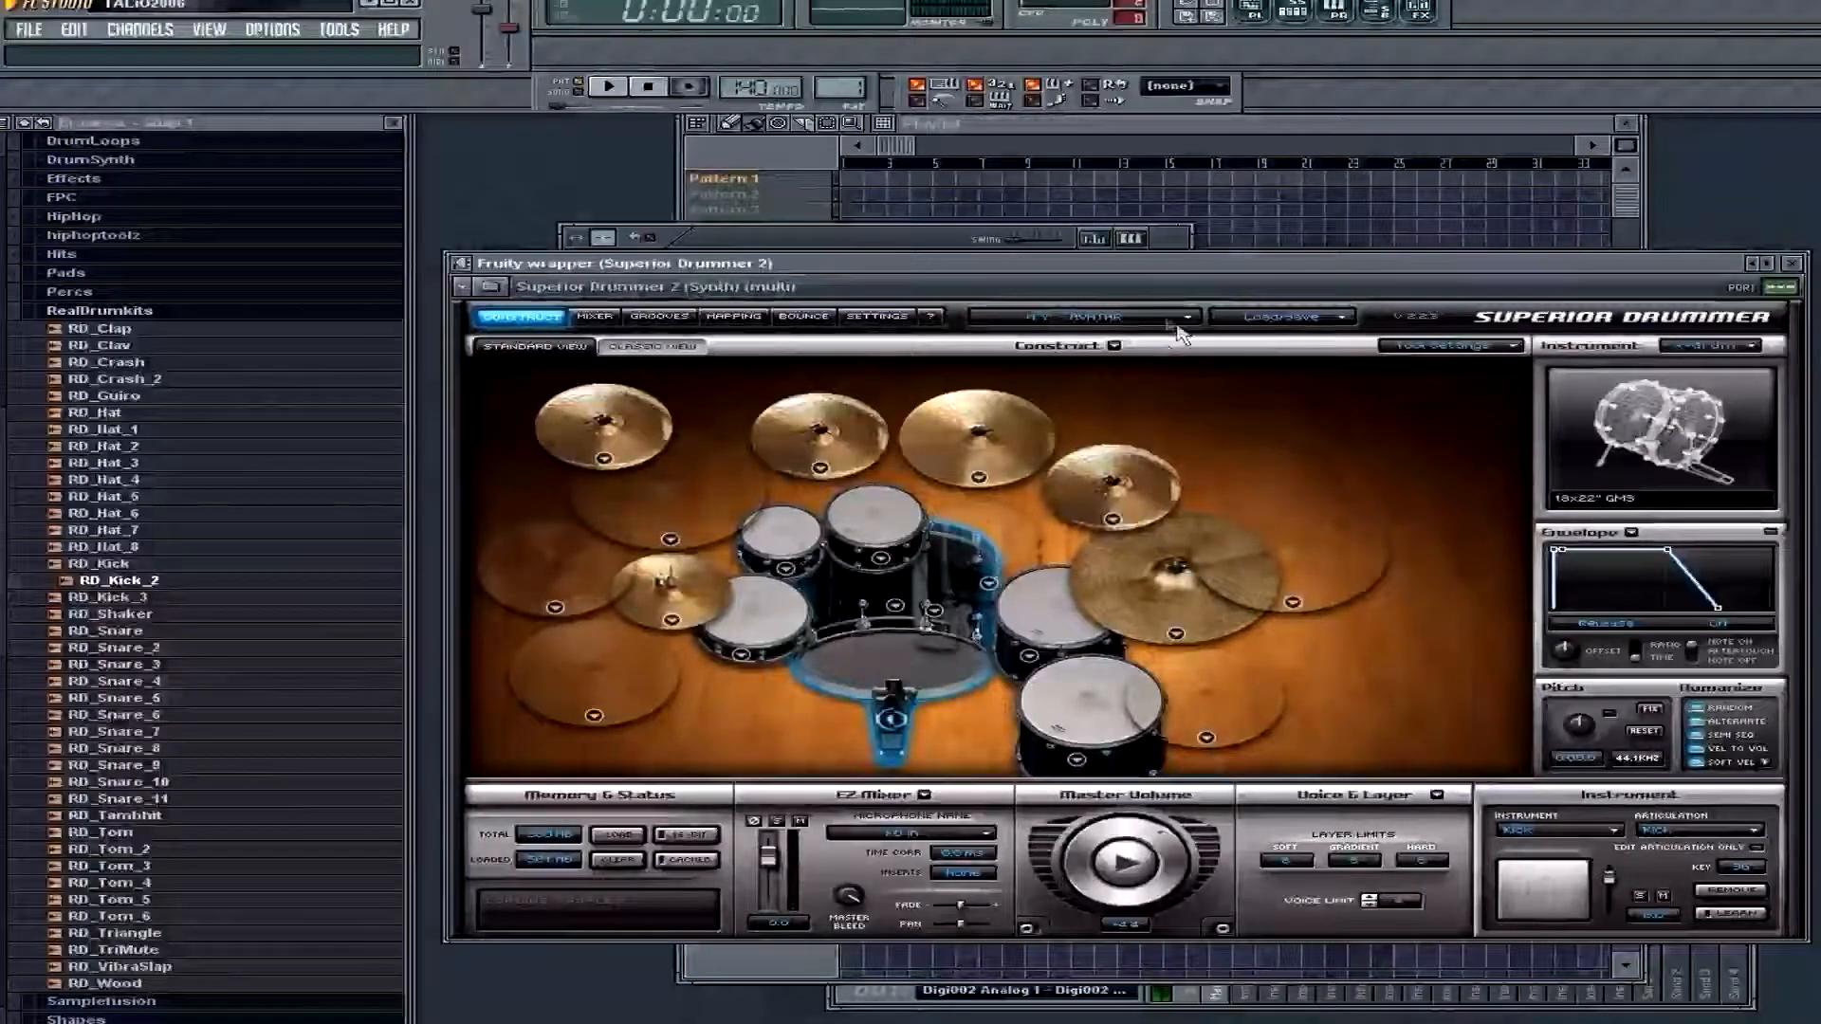
Switch the sound library to Drumkit From Hell and load the saved user combined preset with all mixer settings
left_click(1168, 321)
left_click(1081, 359)
left_click(1327, 317)
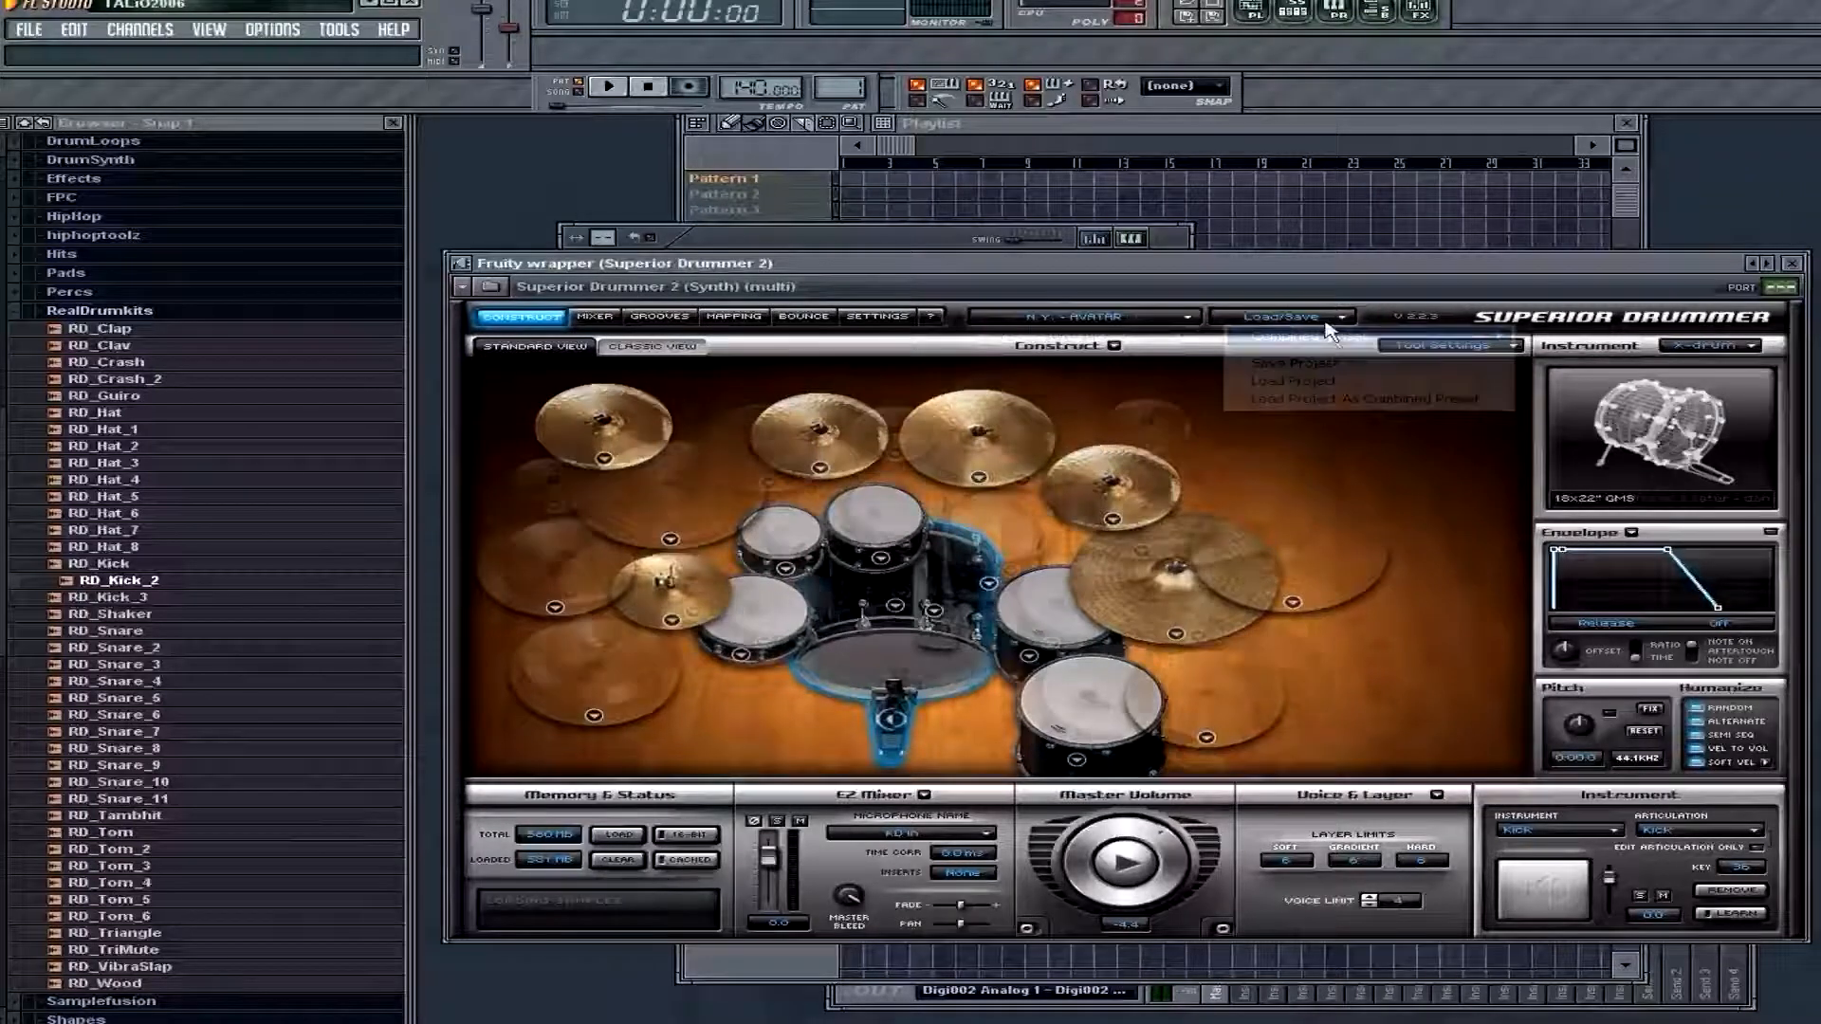
mouse_move(1389, 338)
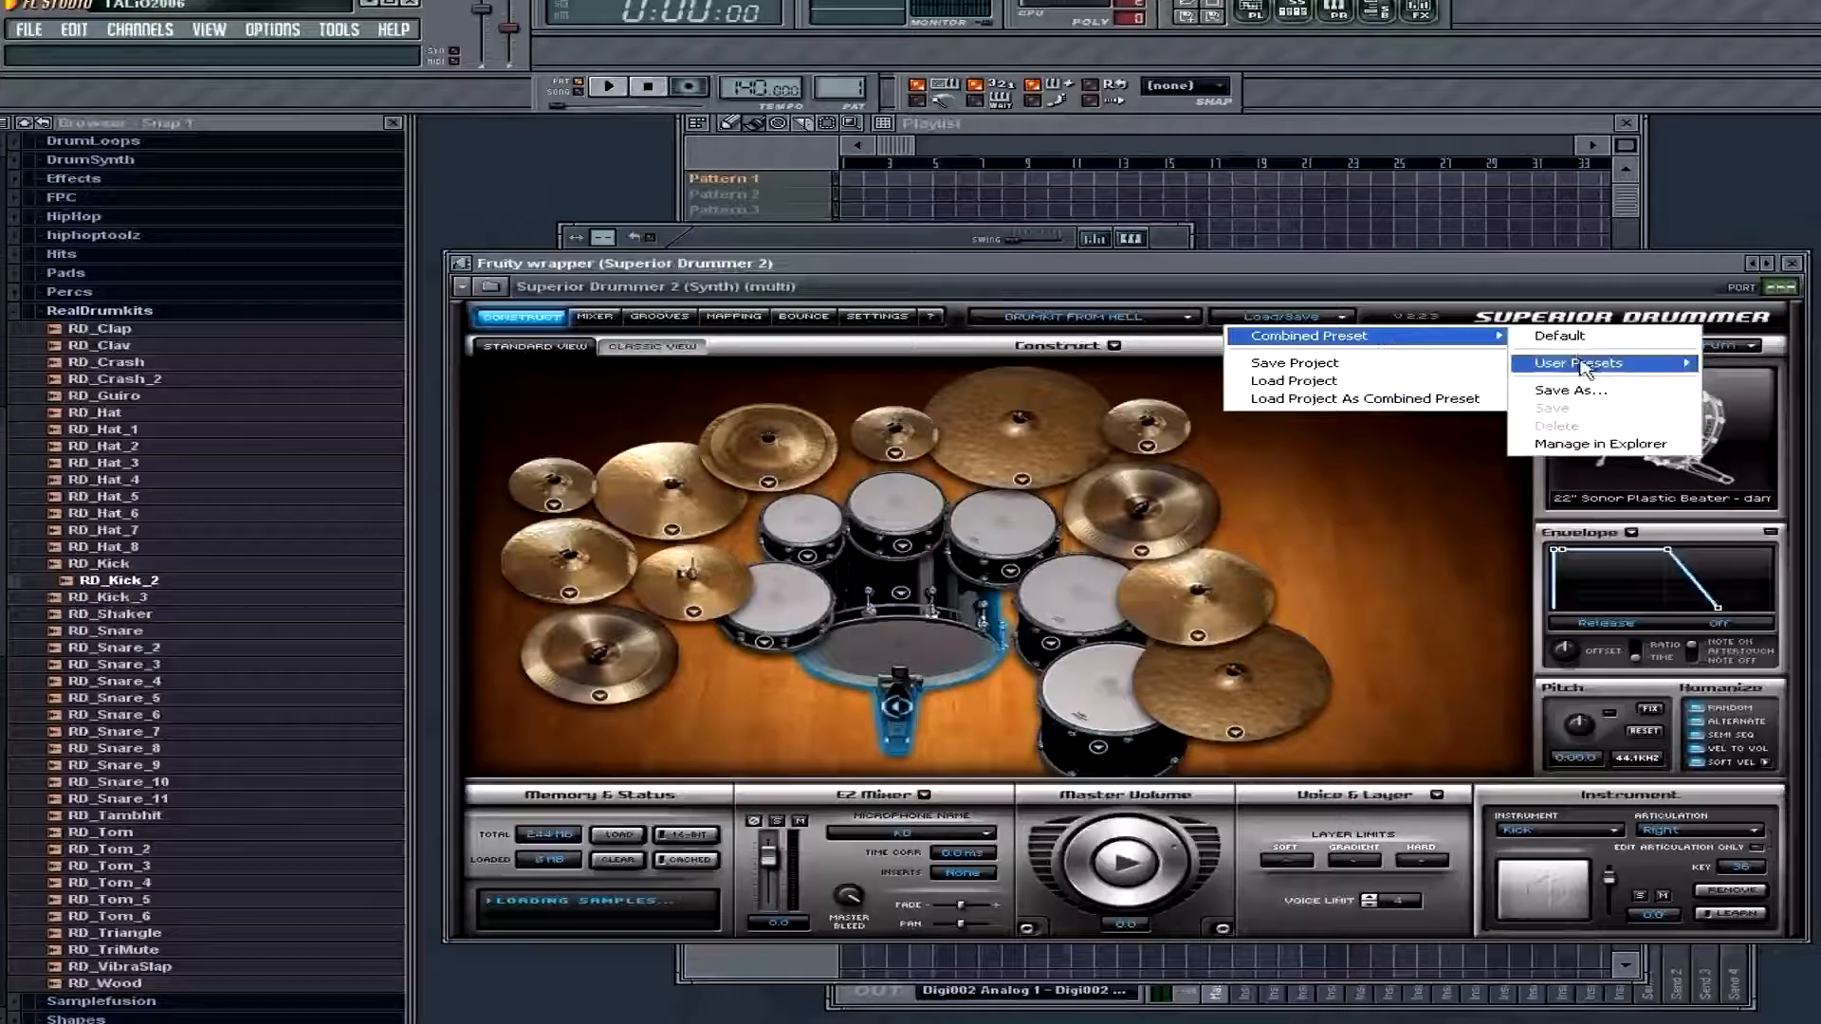
mouse_move(1581, 369)
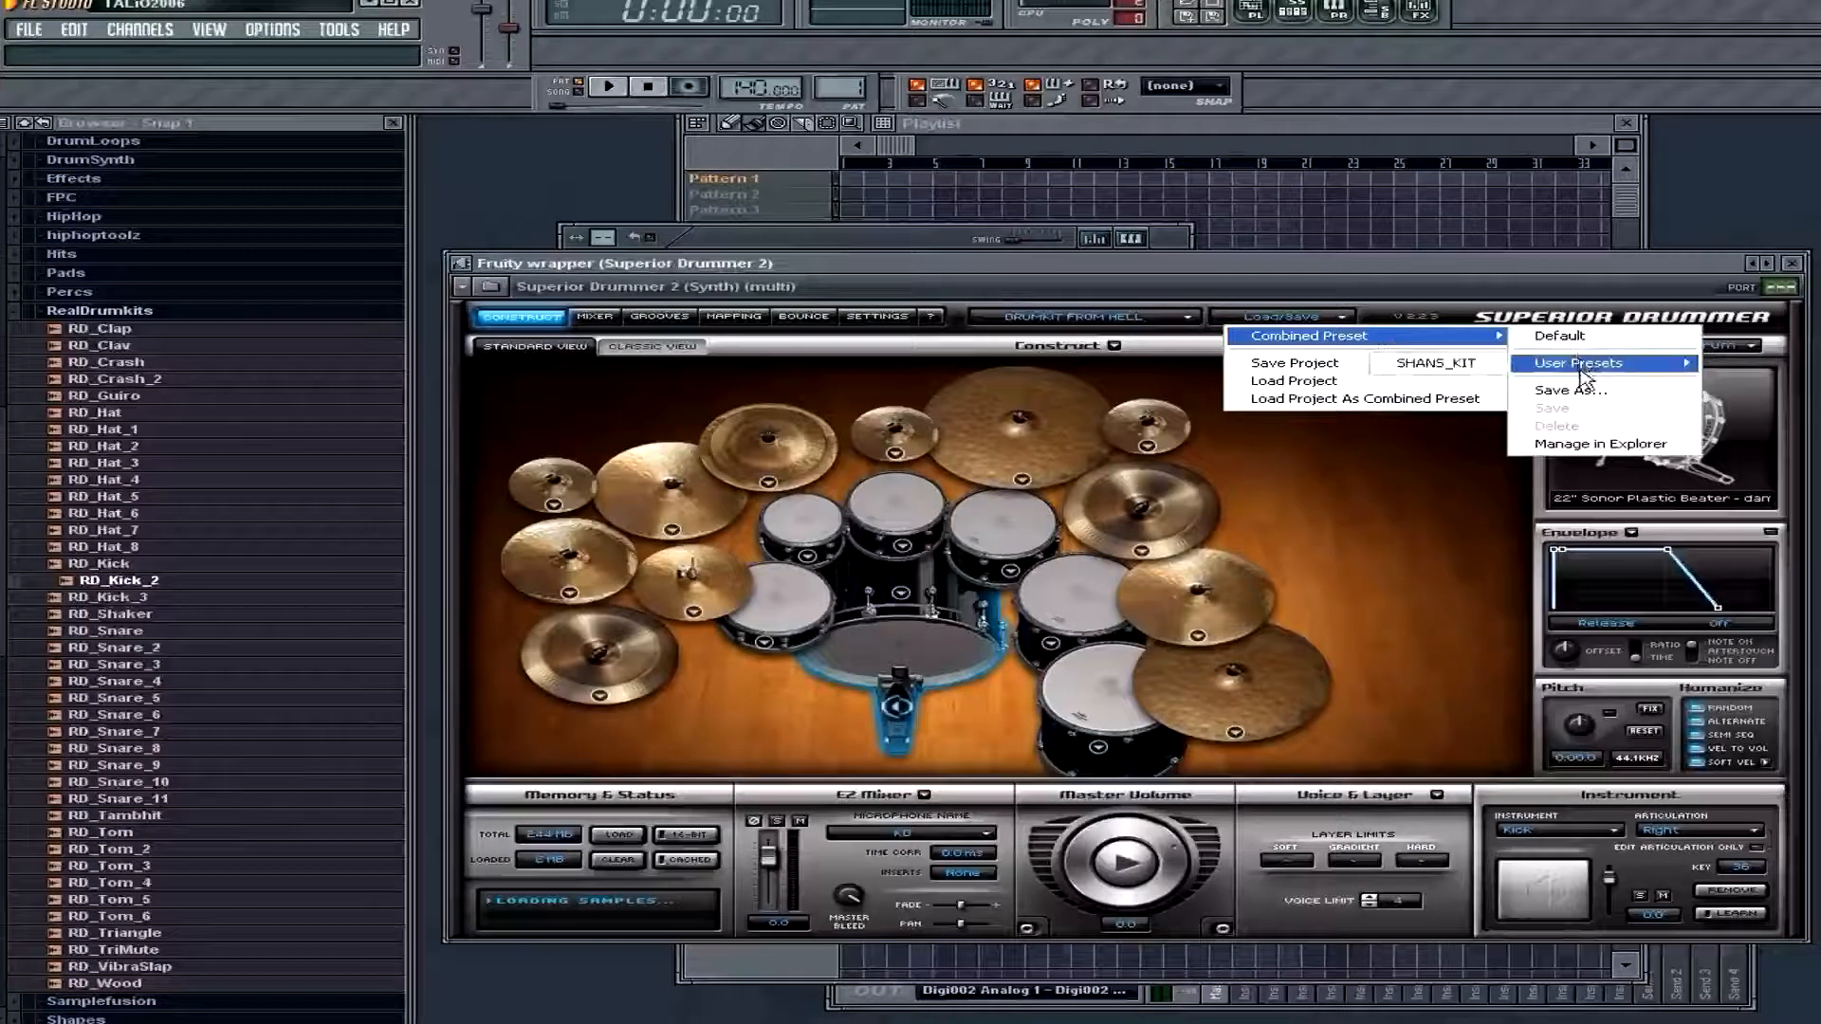
left_click(1437, 364)
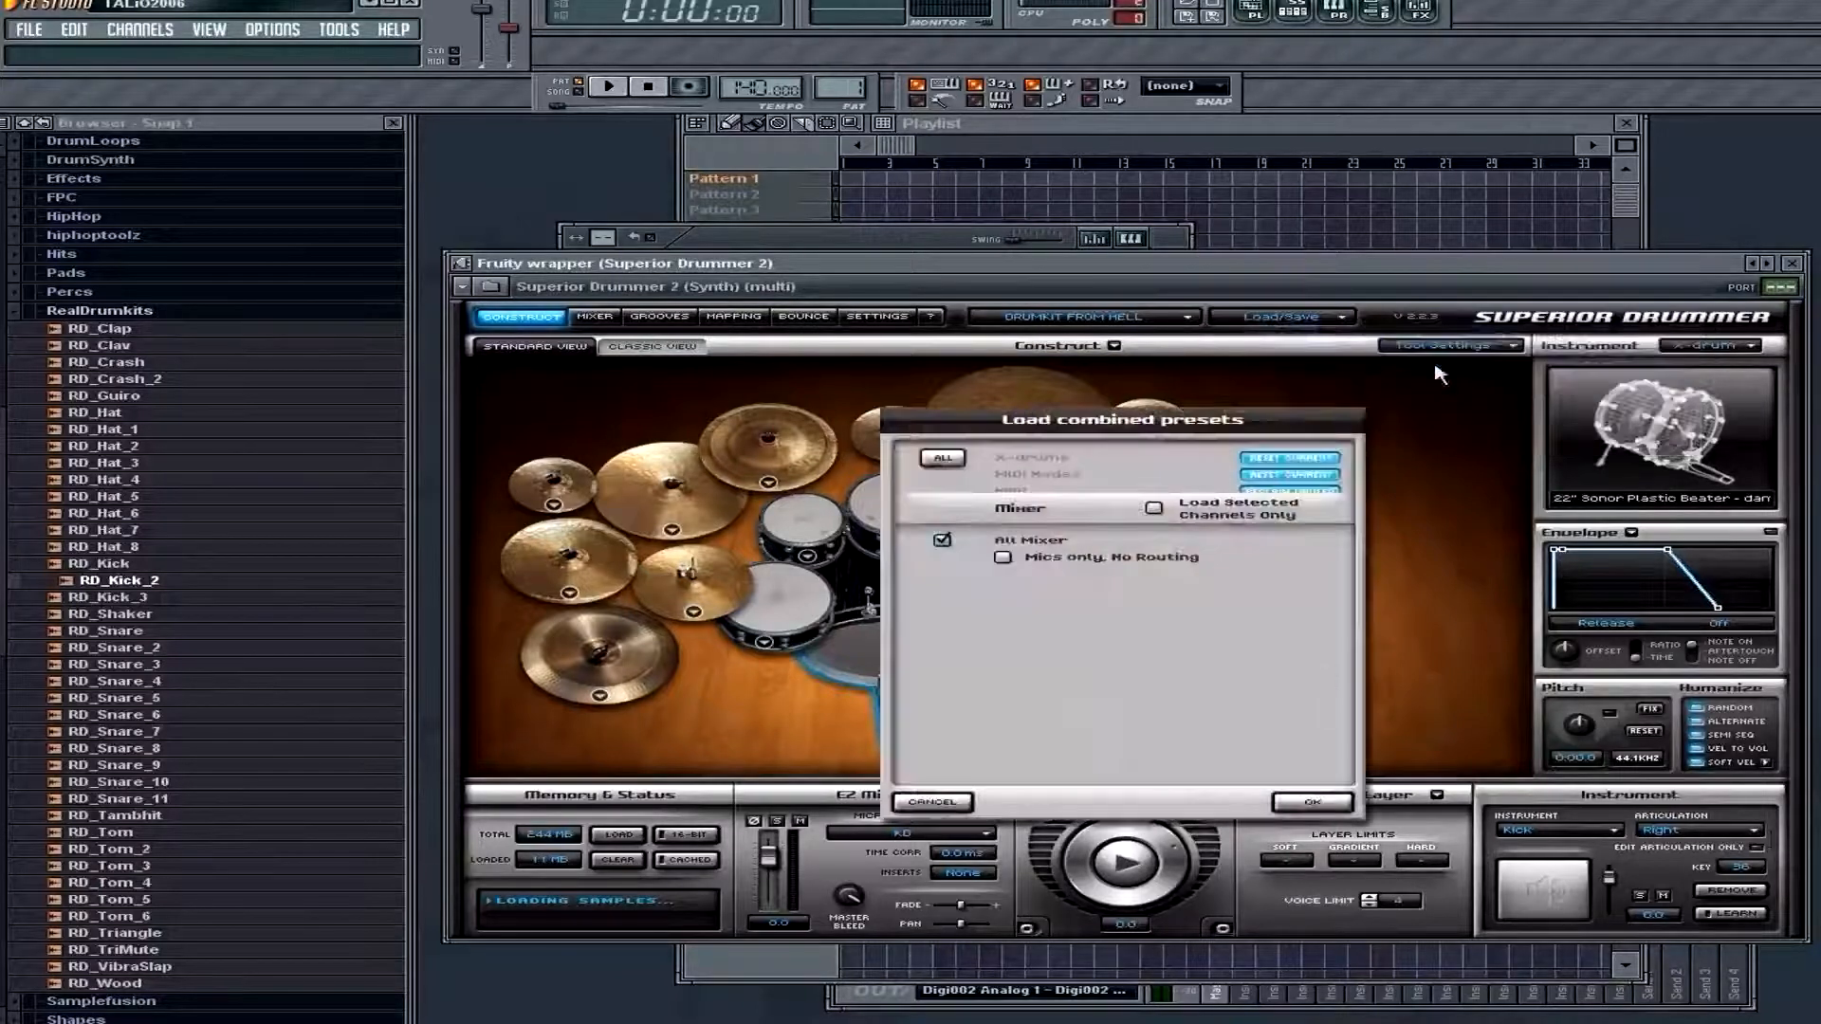
left_click(1323, 808)
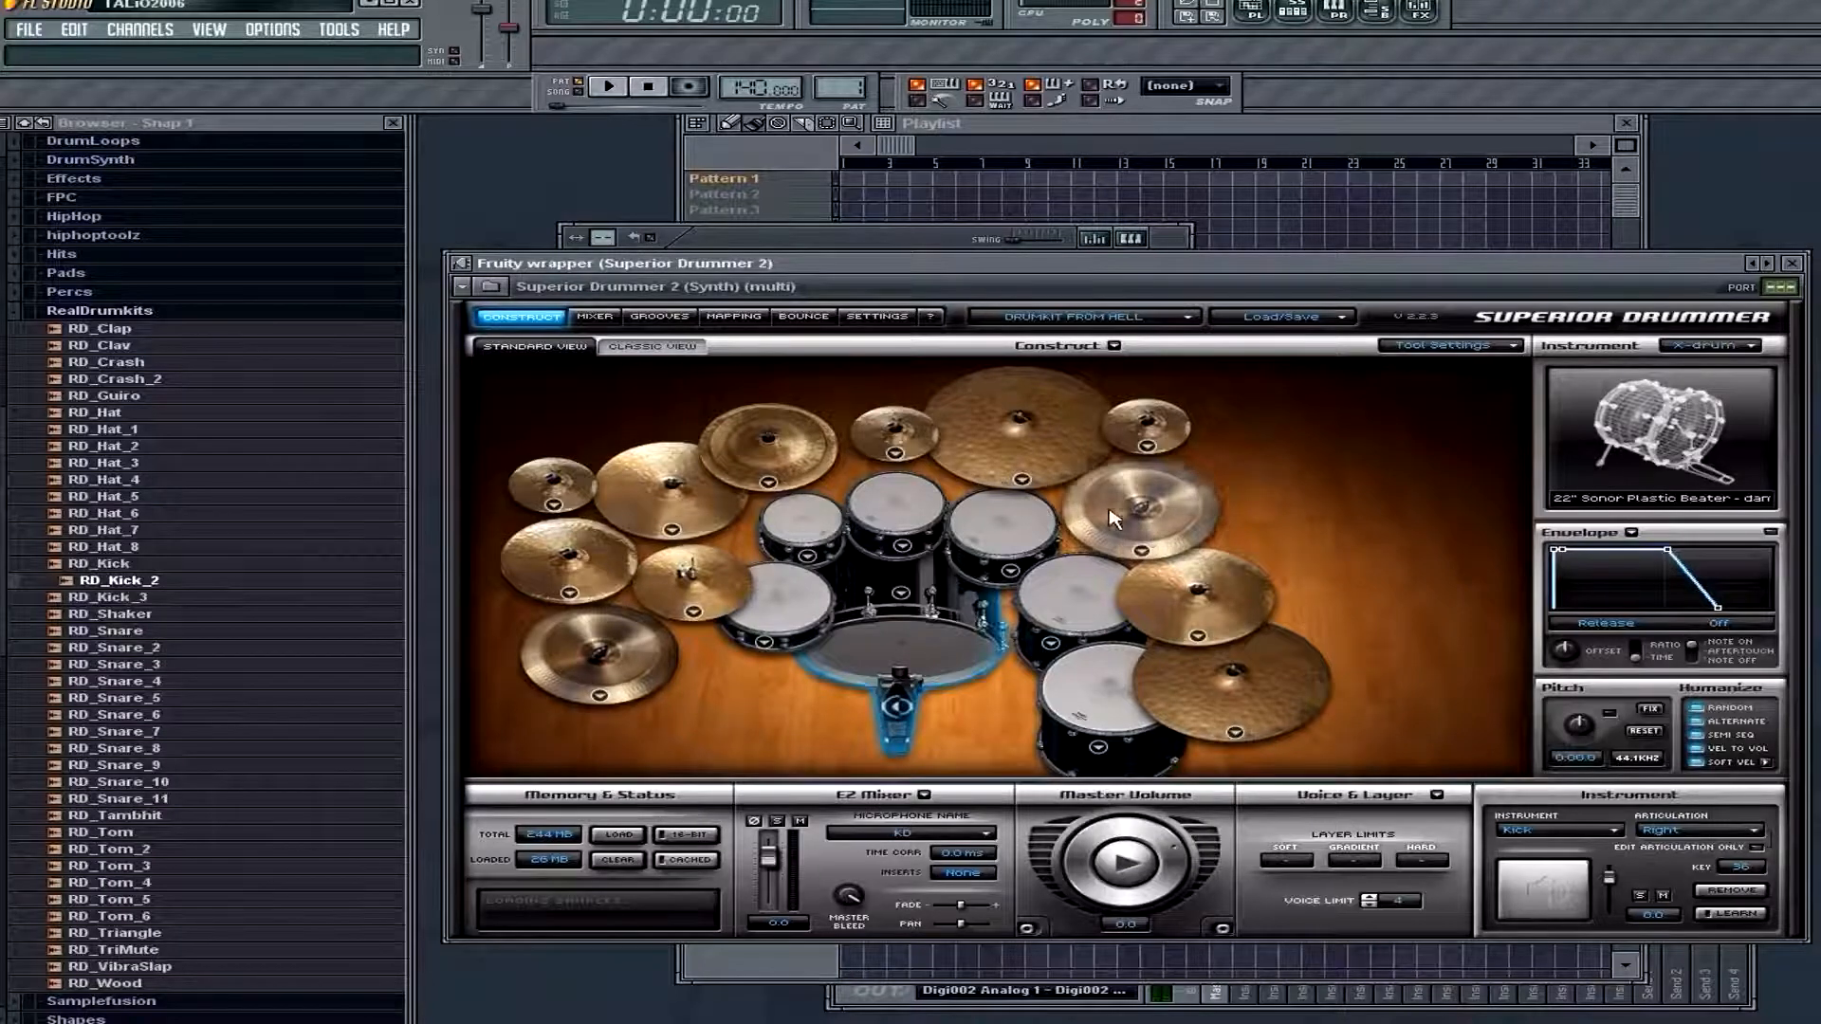
left_click(1140, 549)
left_click(1451, 556)
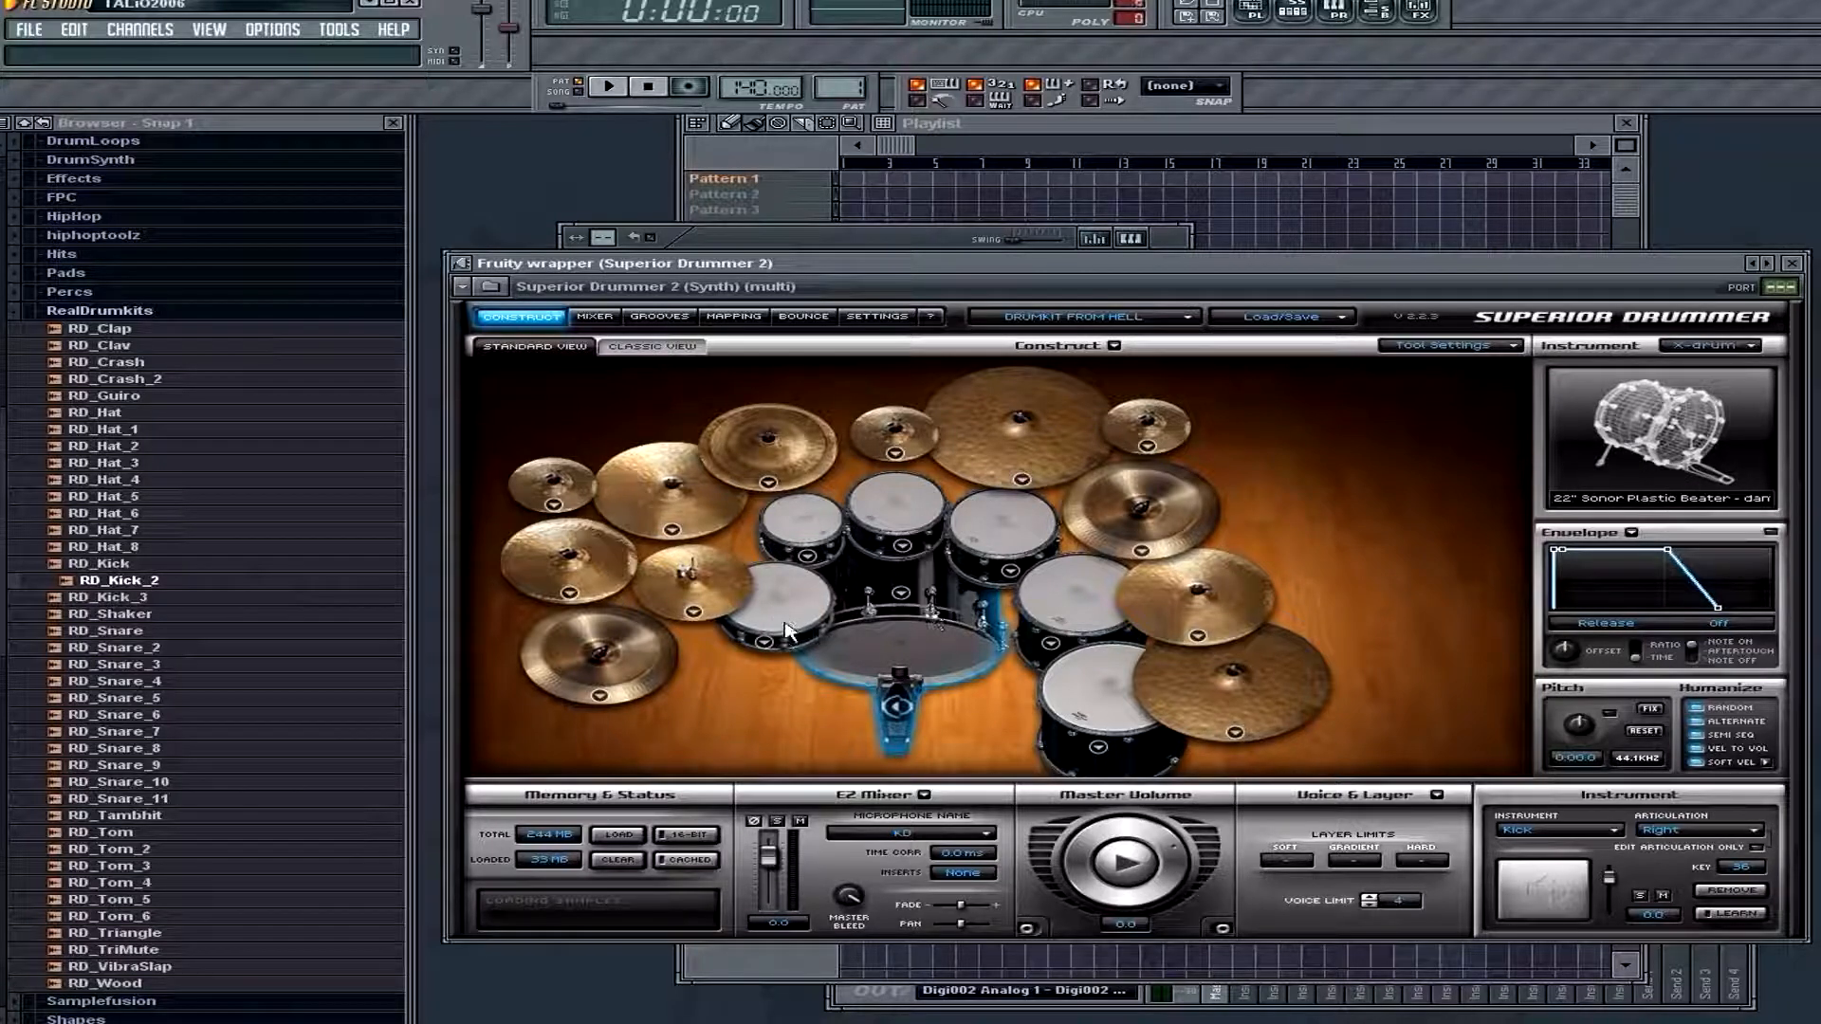
Play back the RD_Crash_2 step pattern twice in the step sequencer and clear all of its steps
left_click_drag(826, 221, 840, 174)
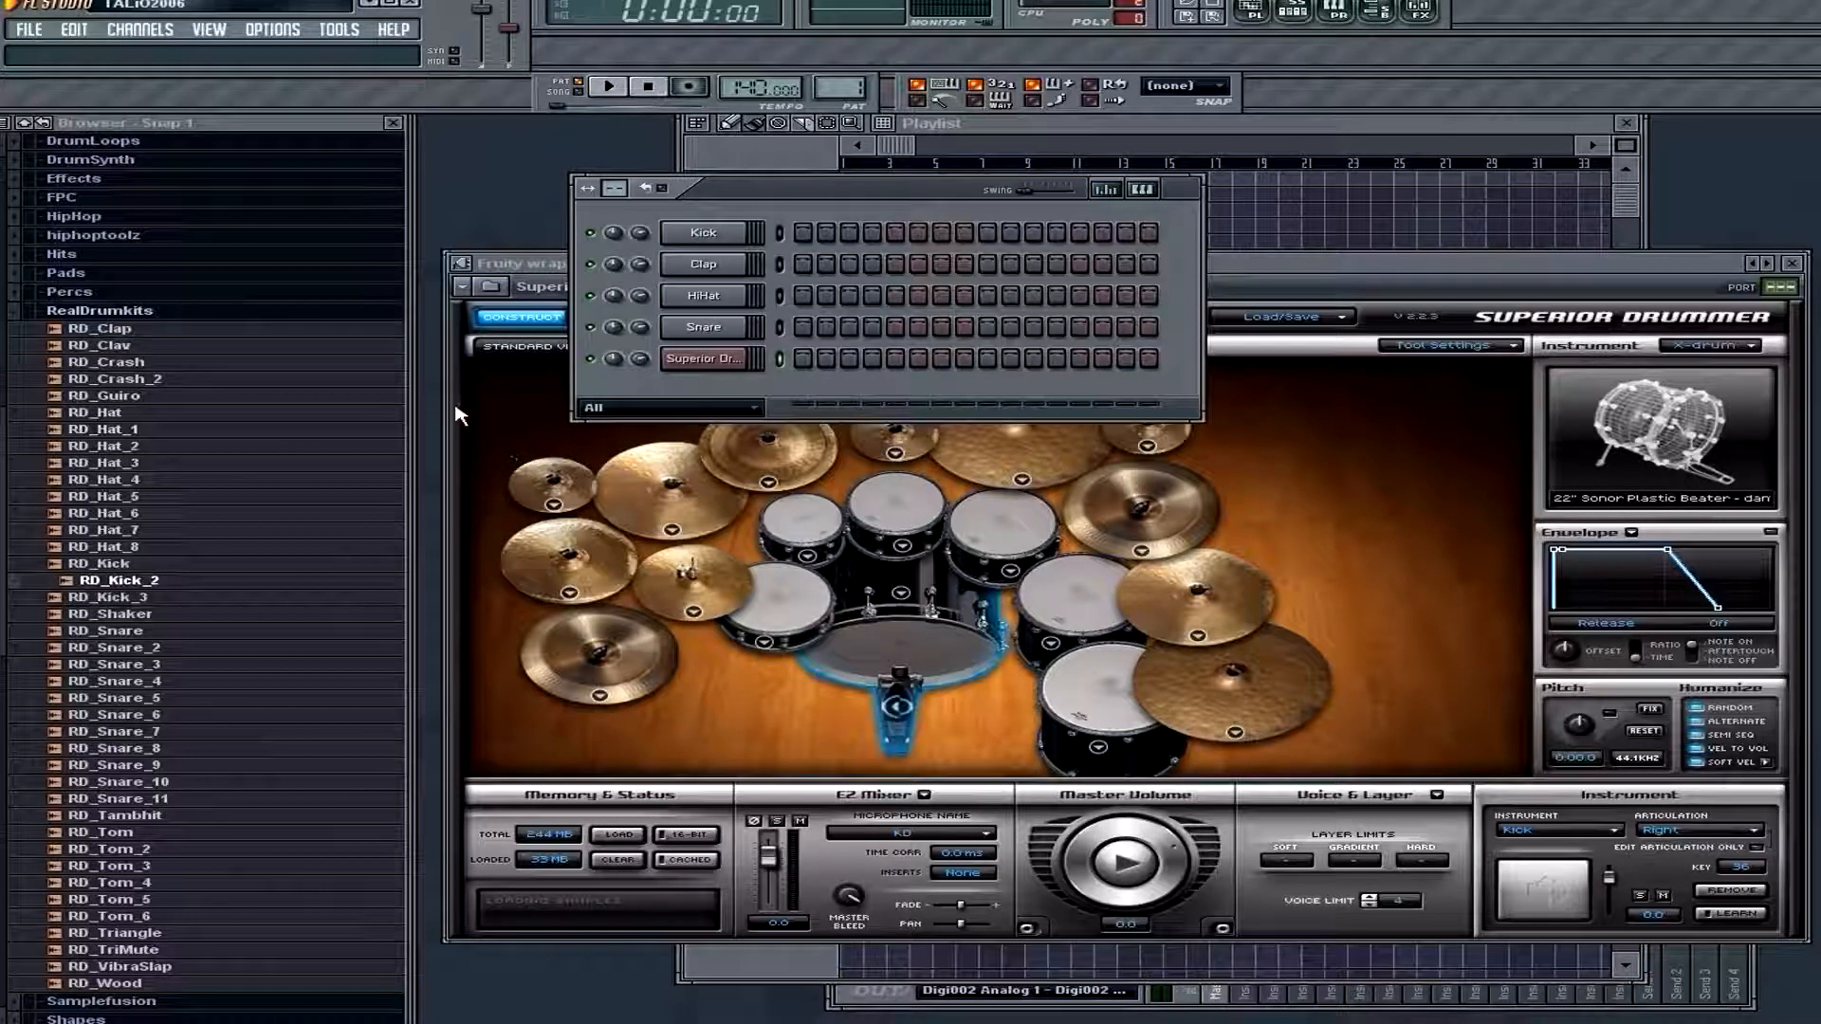
left_click_drag(860, 193, 791, 185)
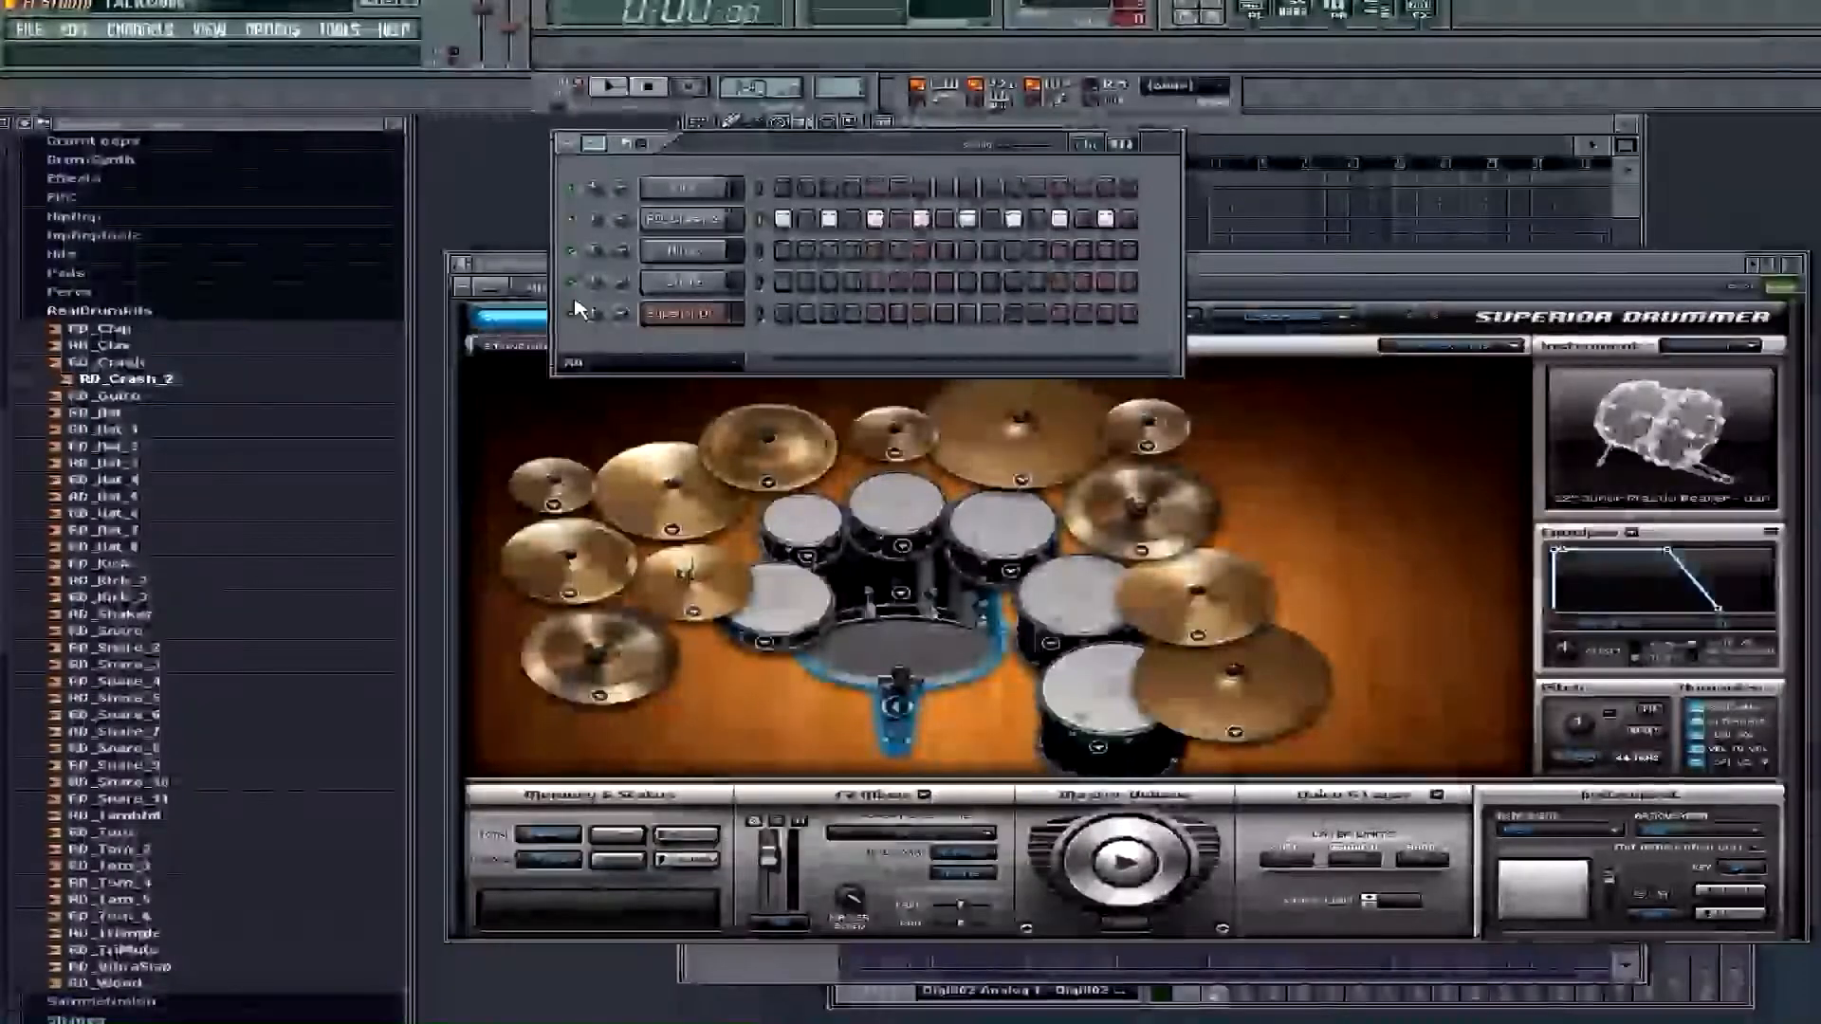
key("space")
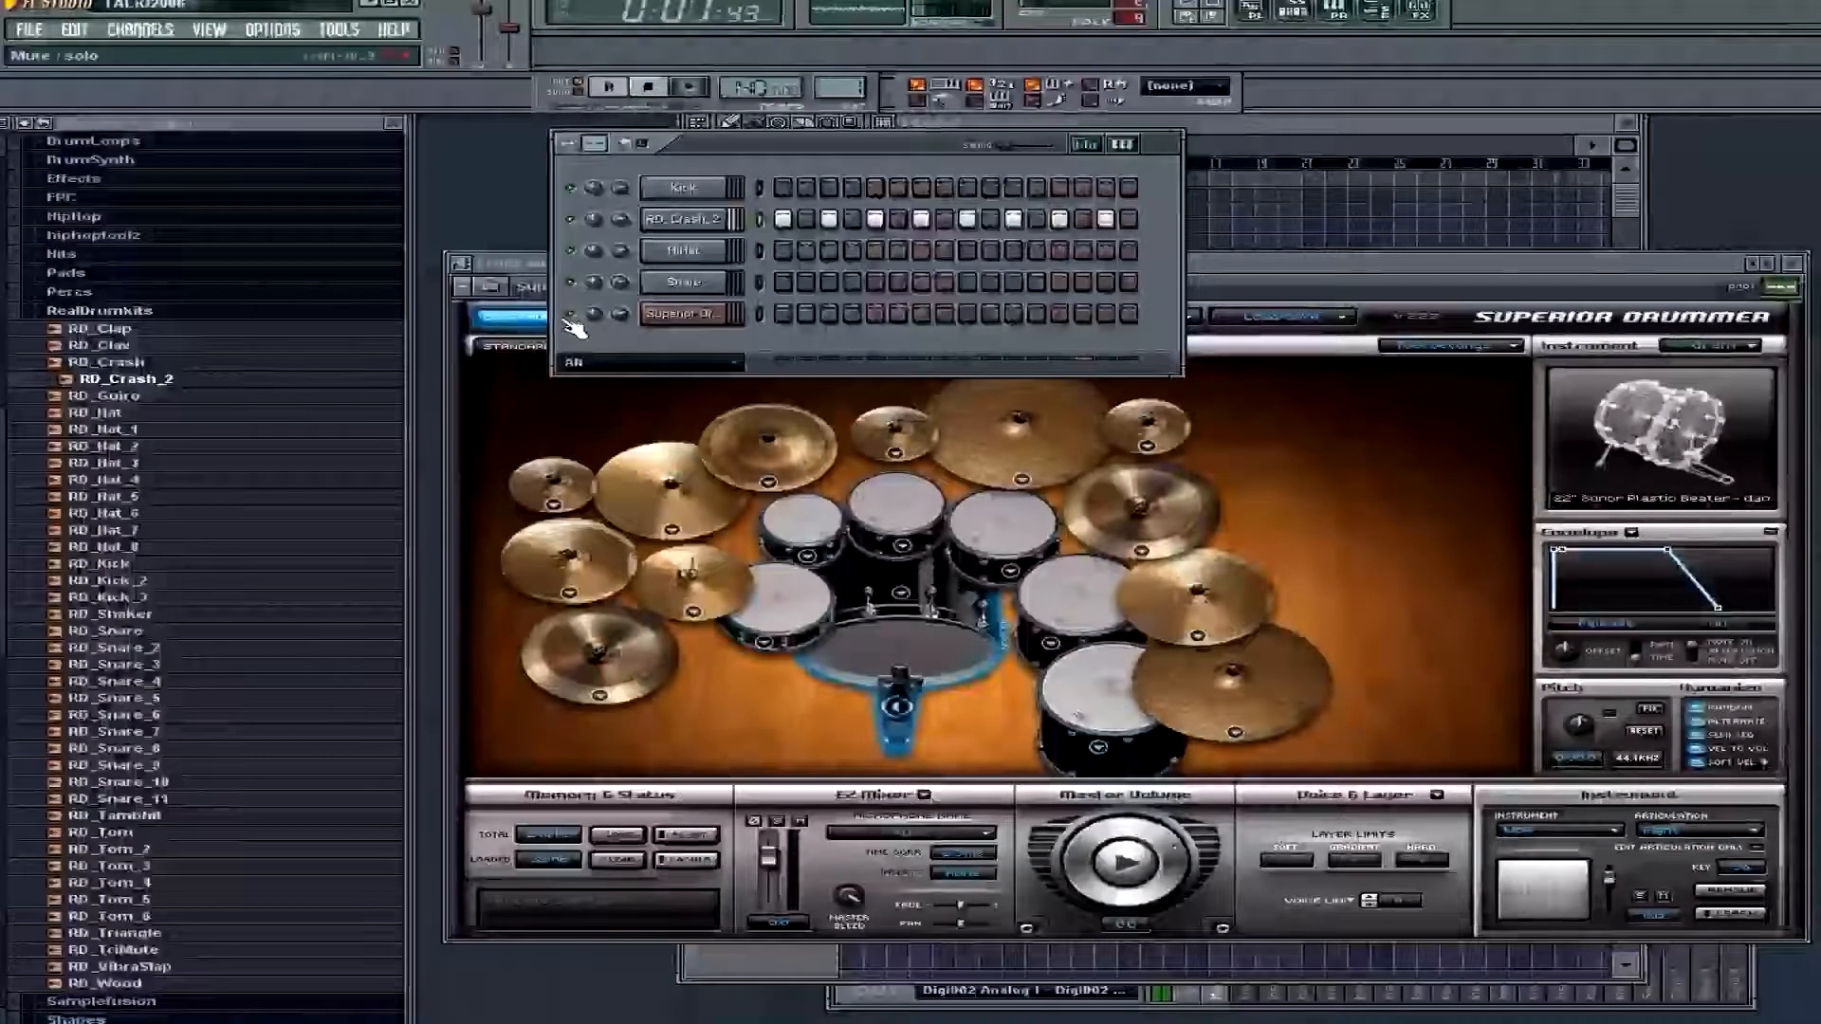
key("space")
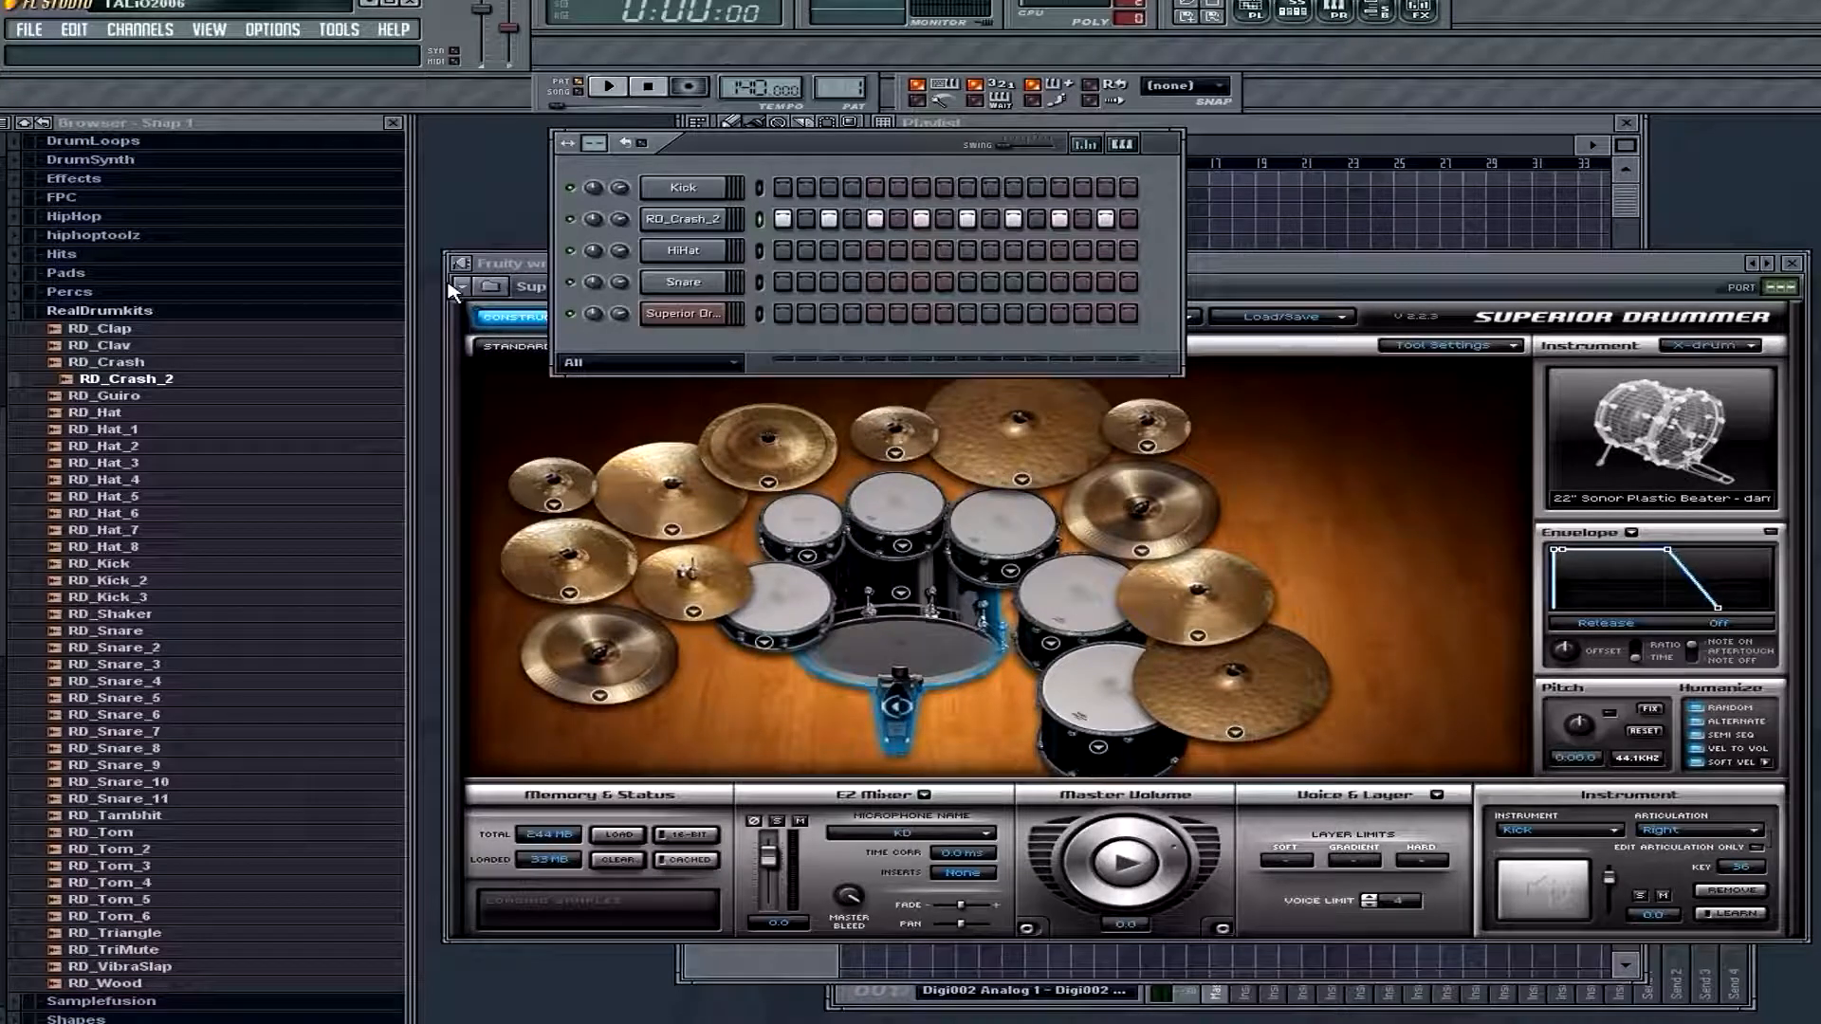
key("space")
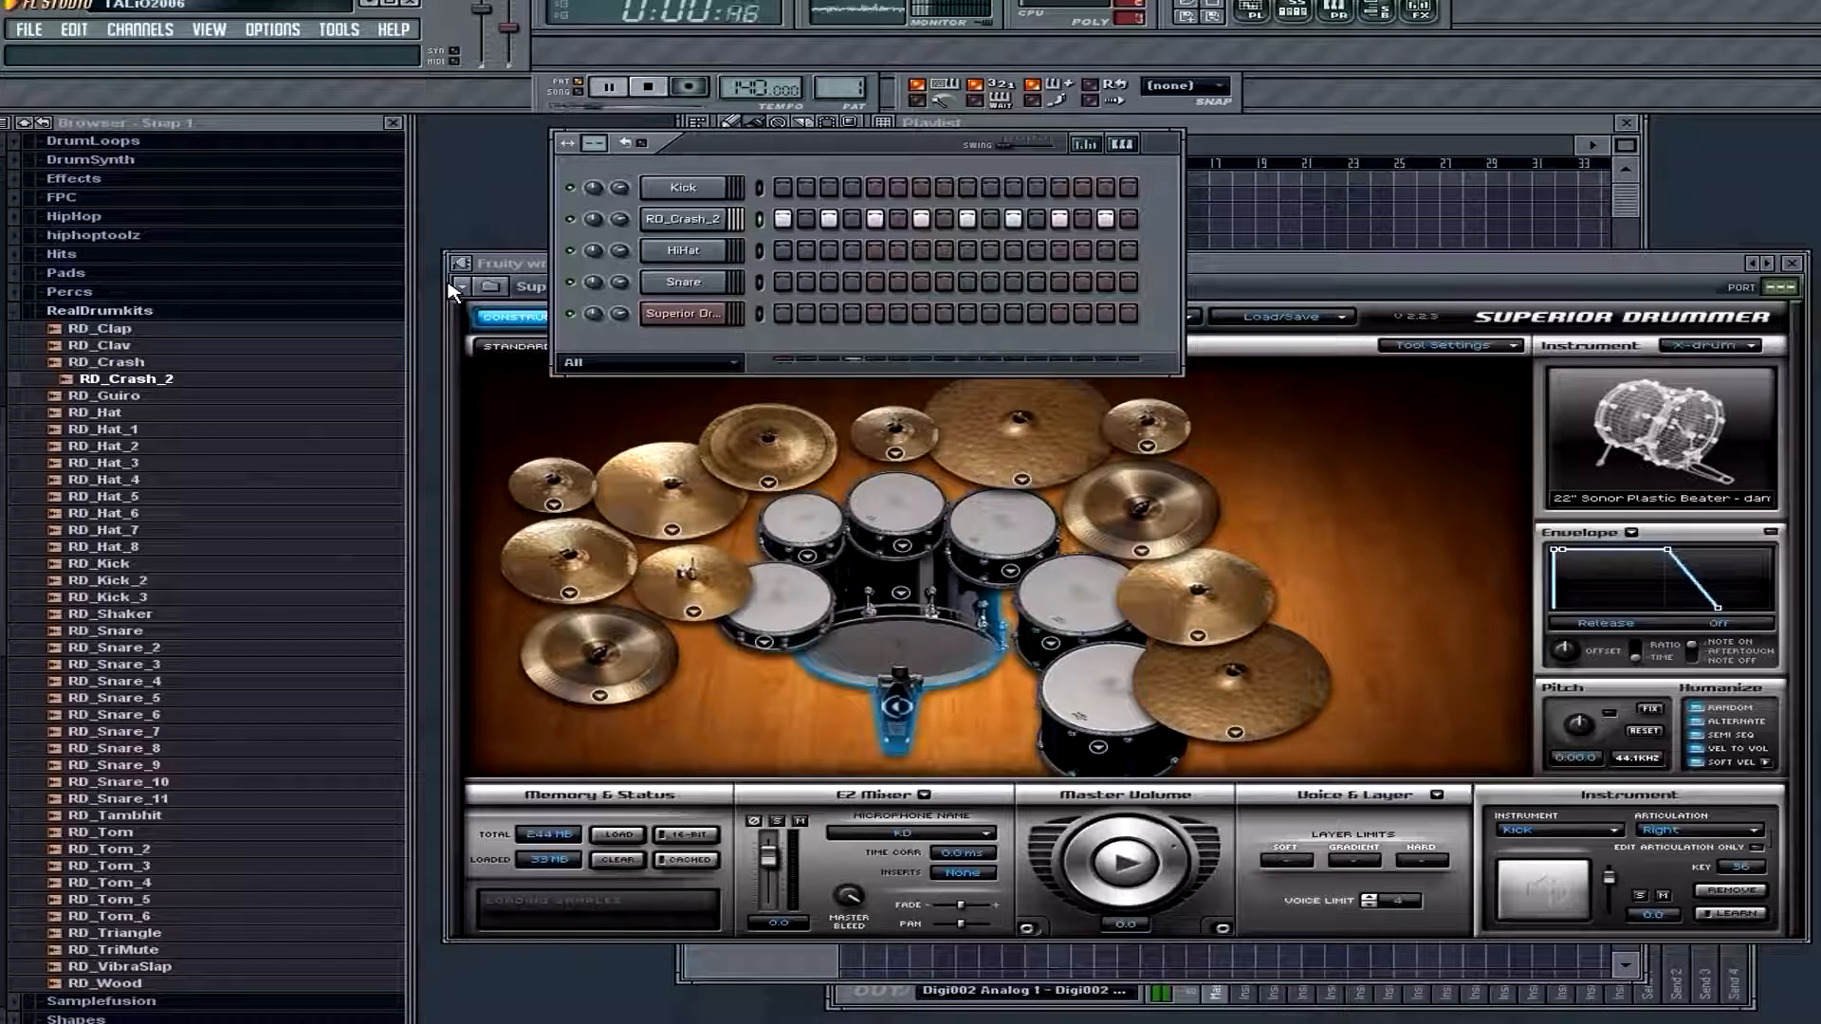
key("space")
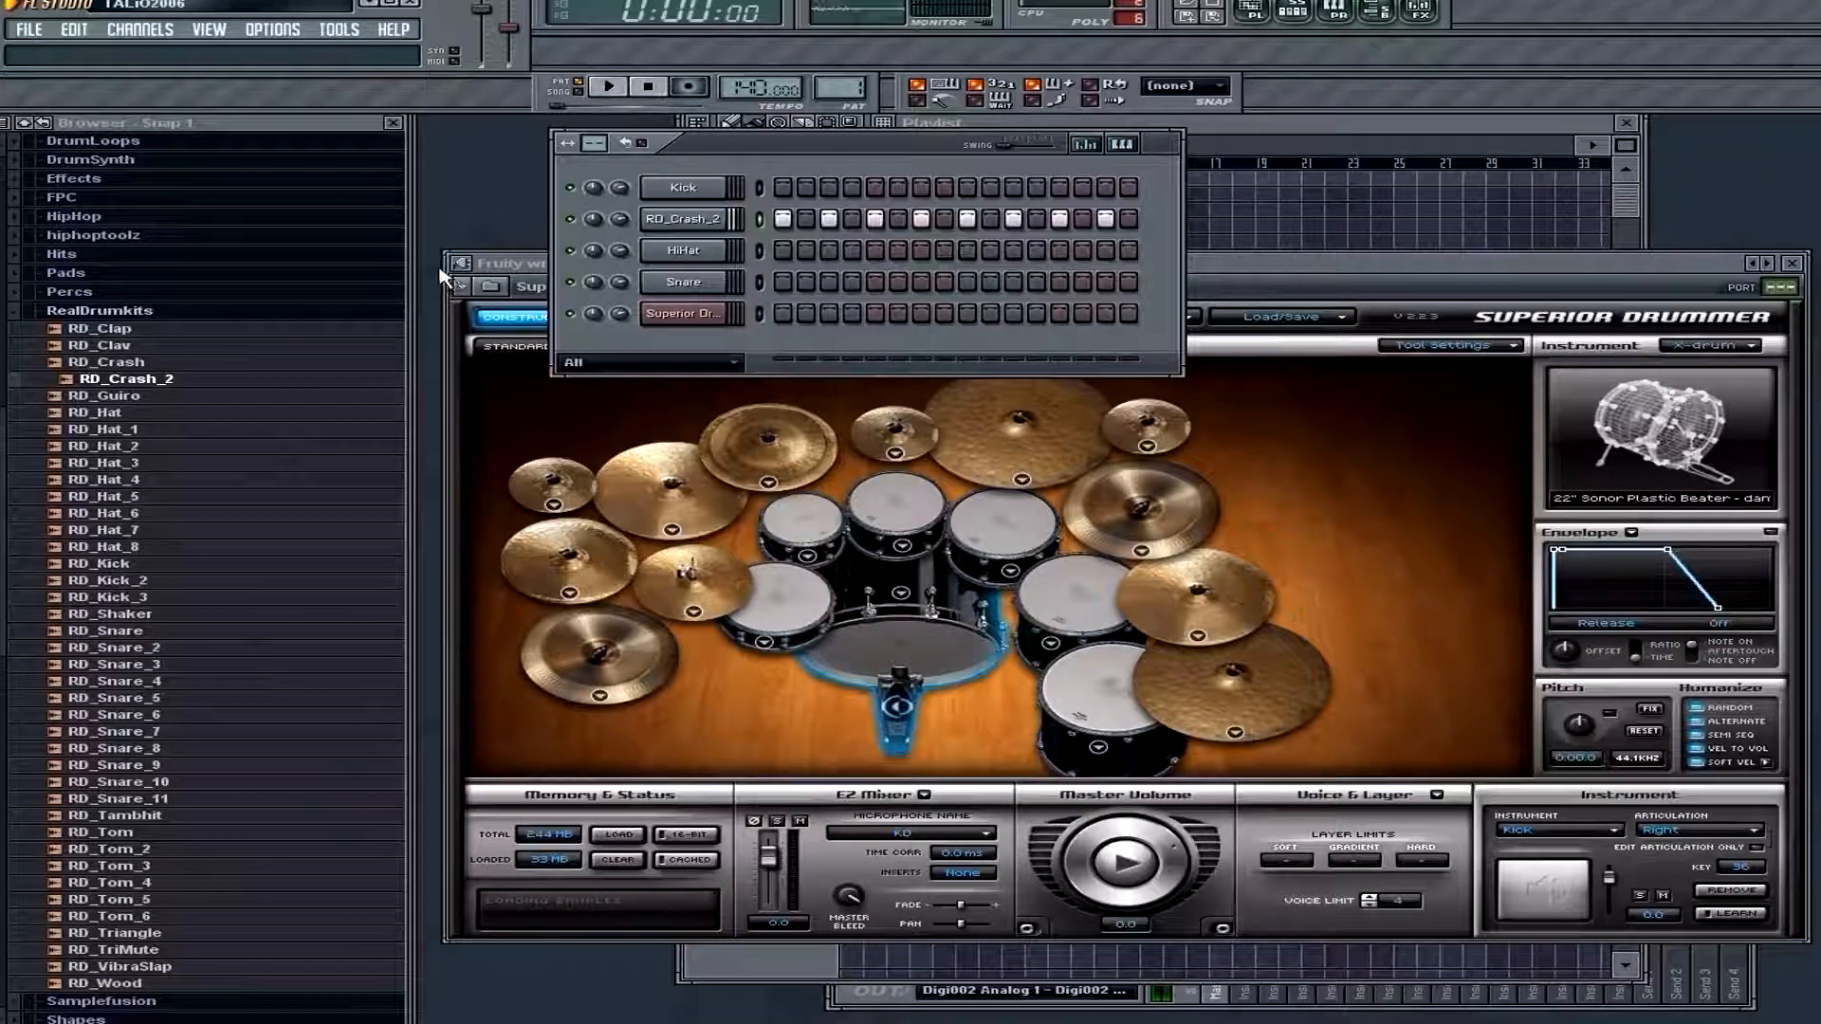
left_click_drag(782, 222, 1207, 227)
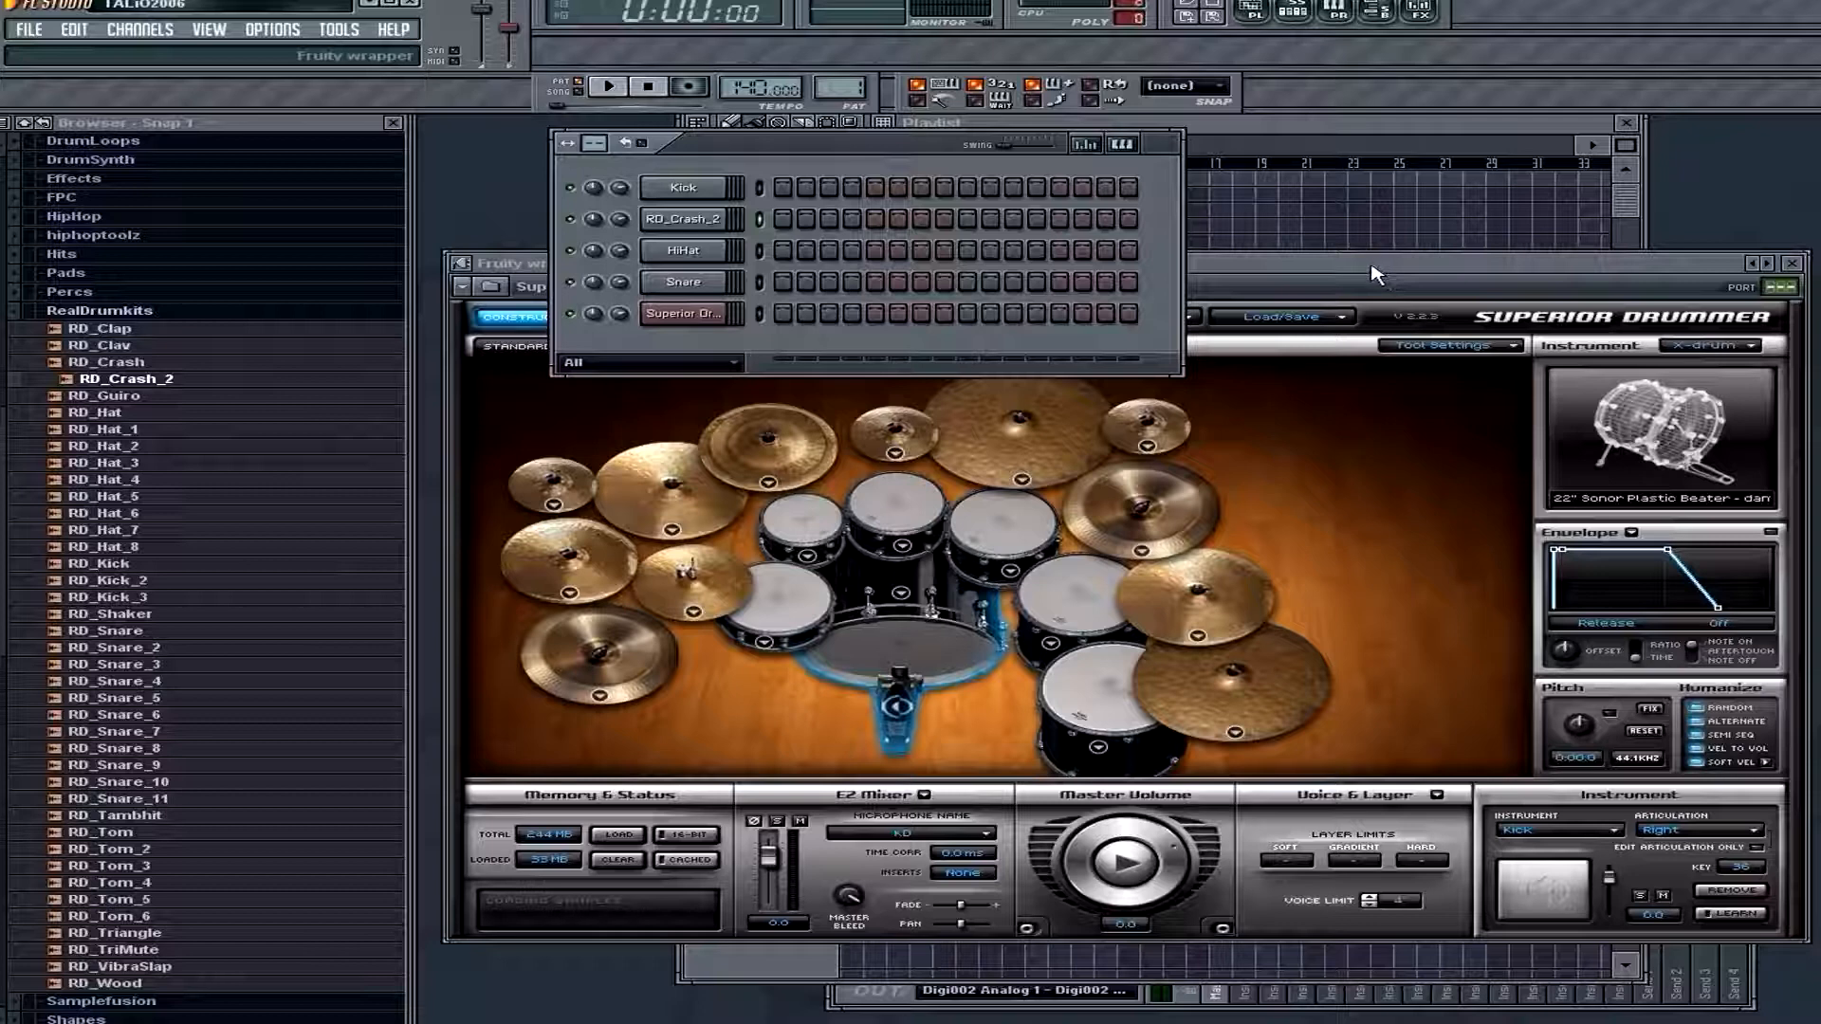
Audition the large cymbal behind the smallest rack tom and move the Superior Drummer window below the step sequencer's channels
left_click_drag(1375, 273, 1305, 271)
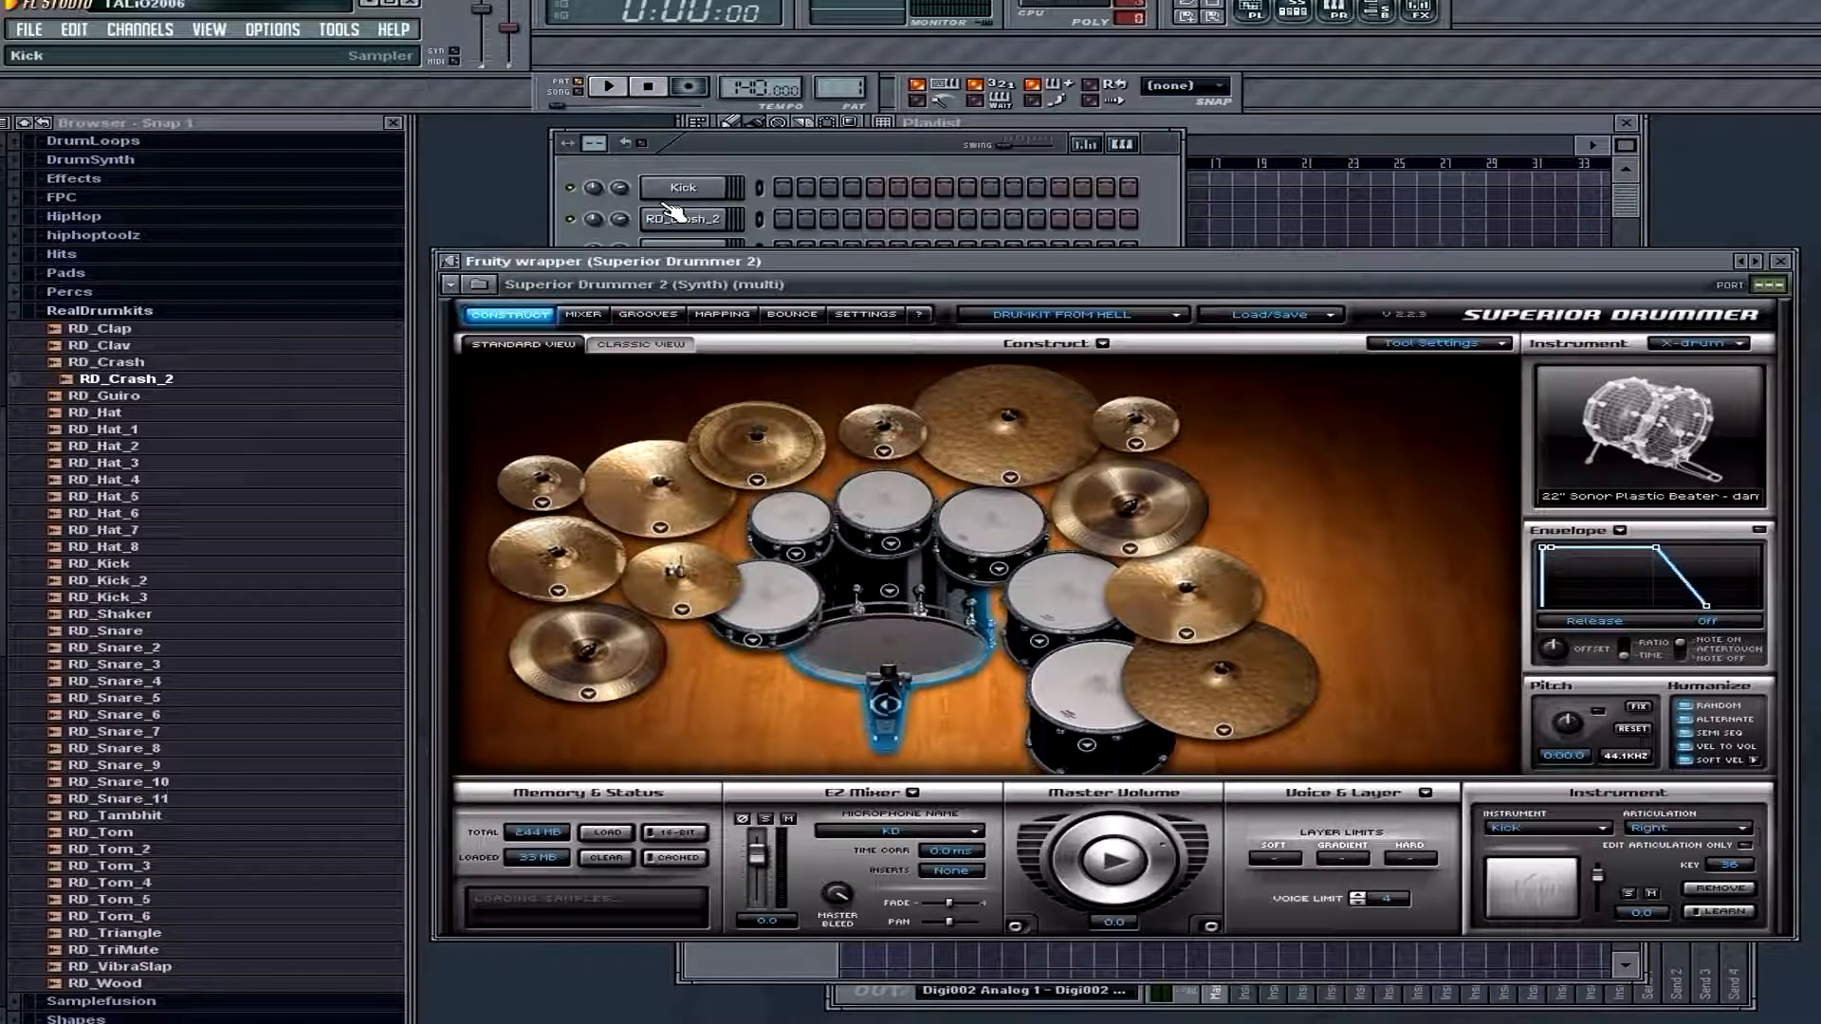
left_click(789, 438)
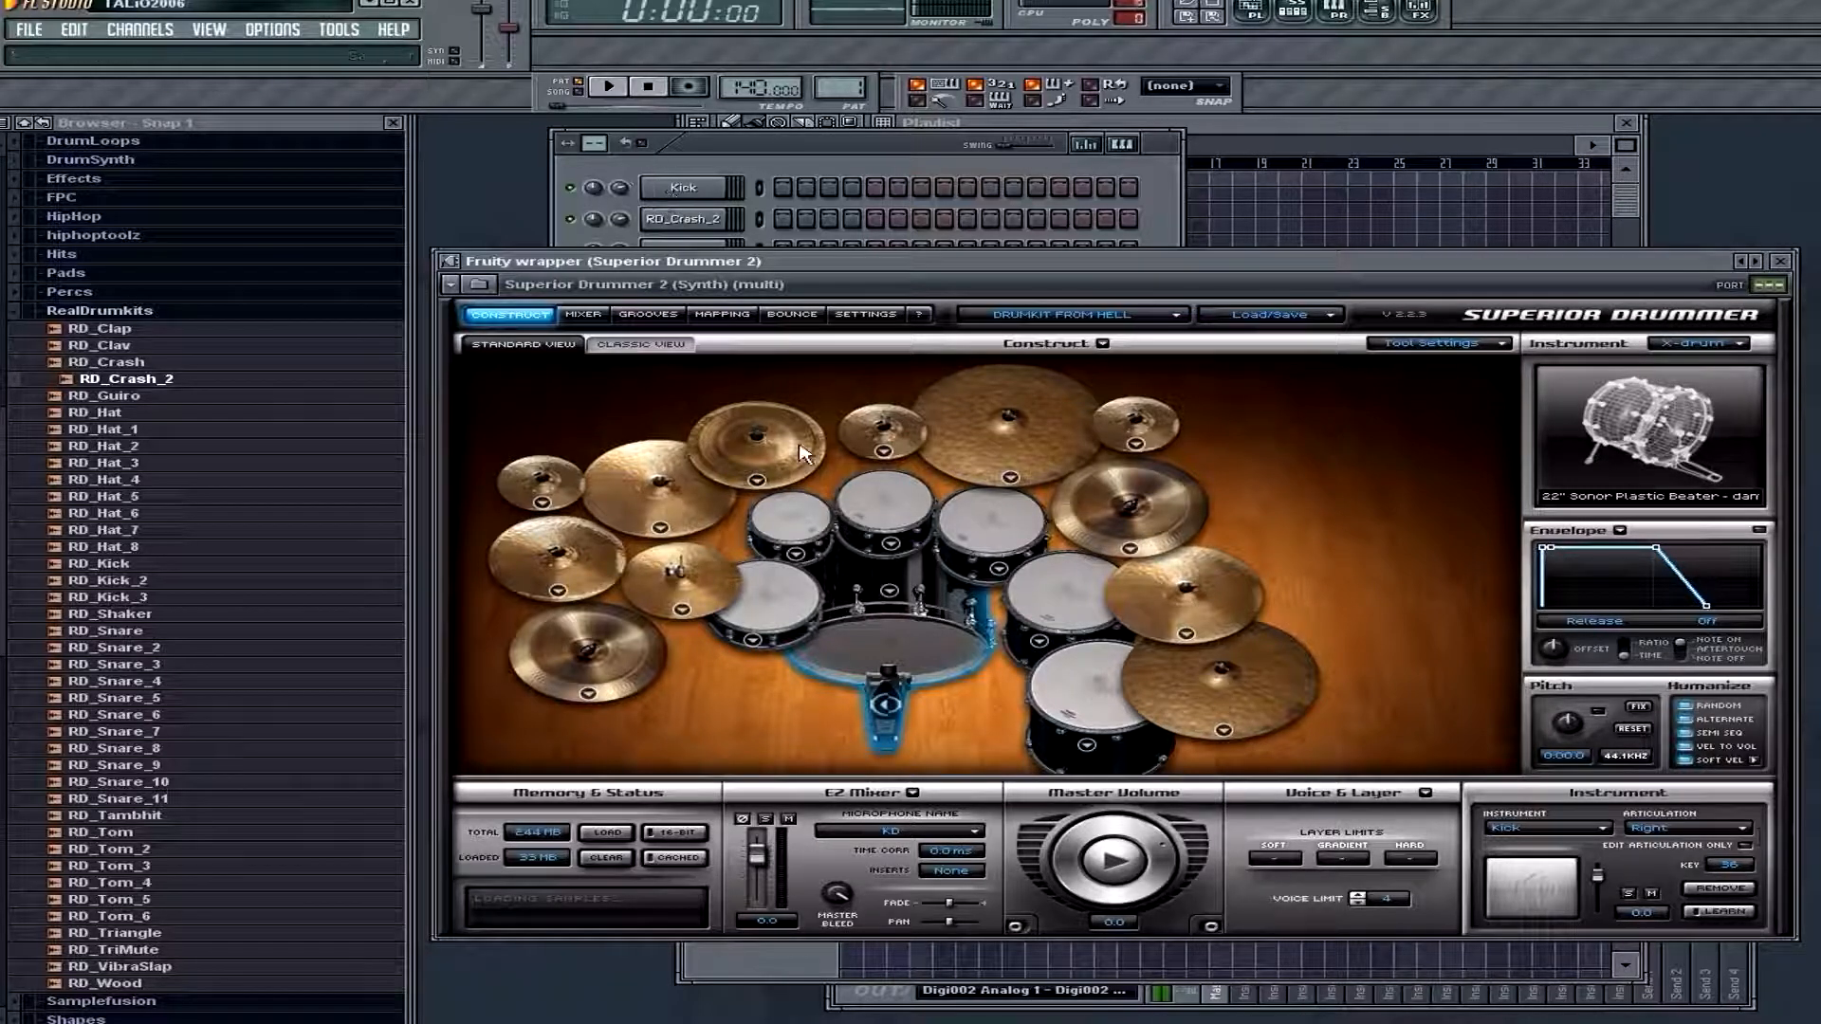
left_click(798, 446)
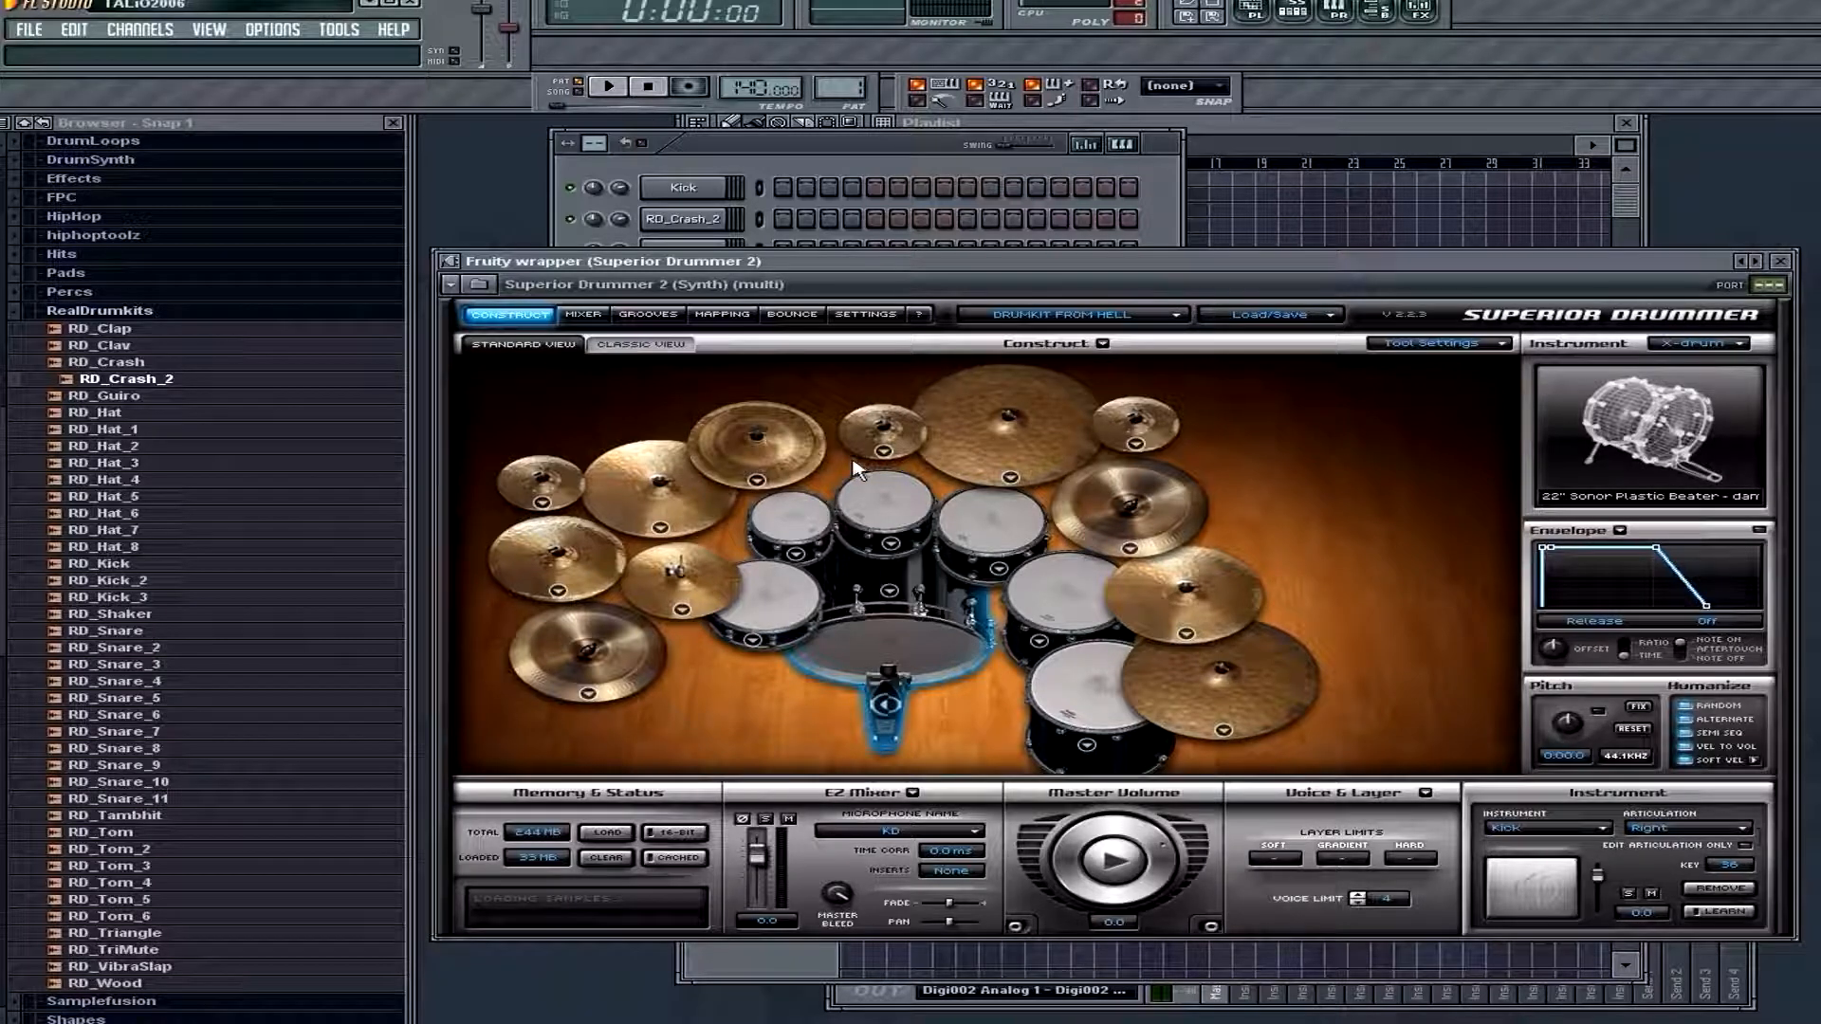
left_click_drag(1043, 272, 1076, 379)
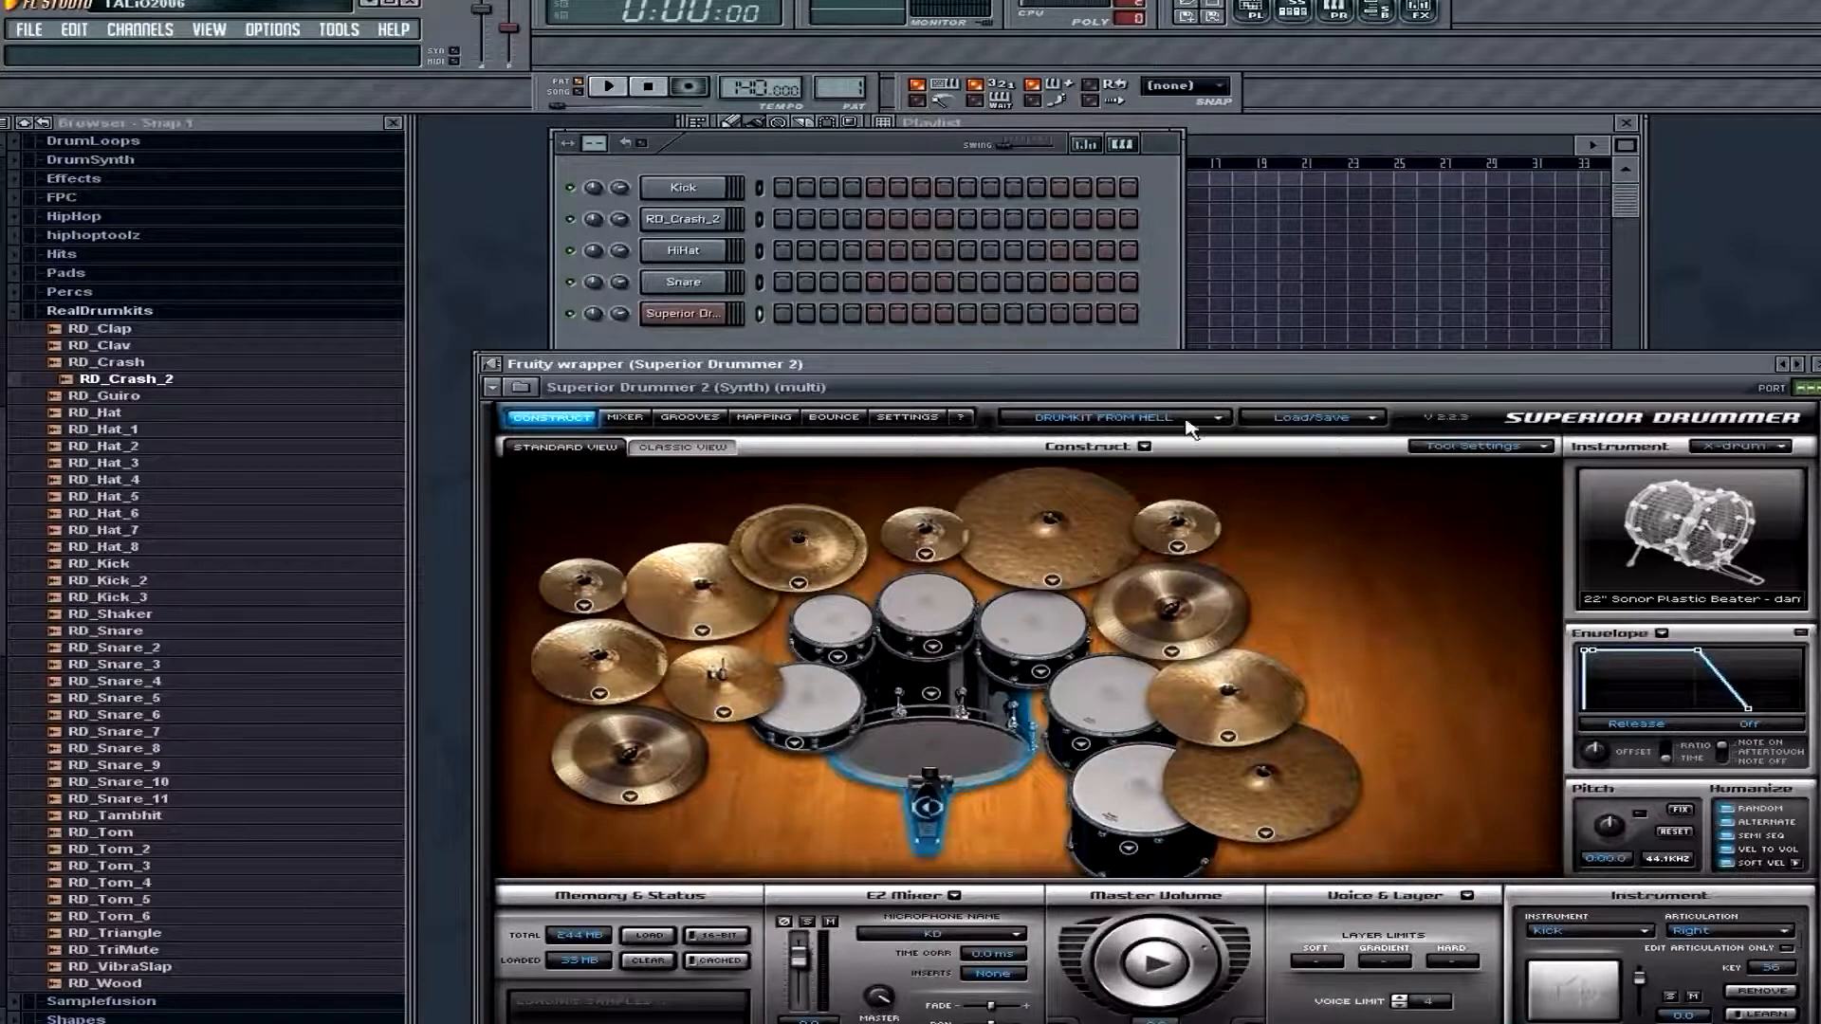
left_click(1365, 422)
mouse_move(1375, 436)
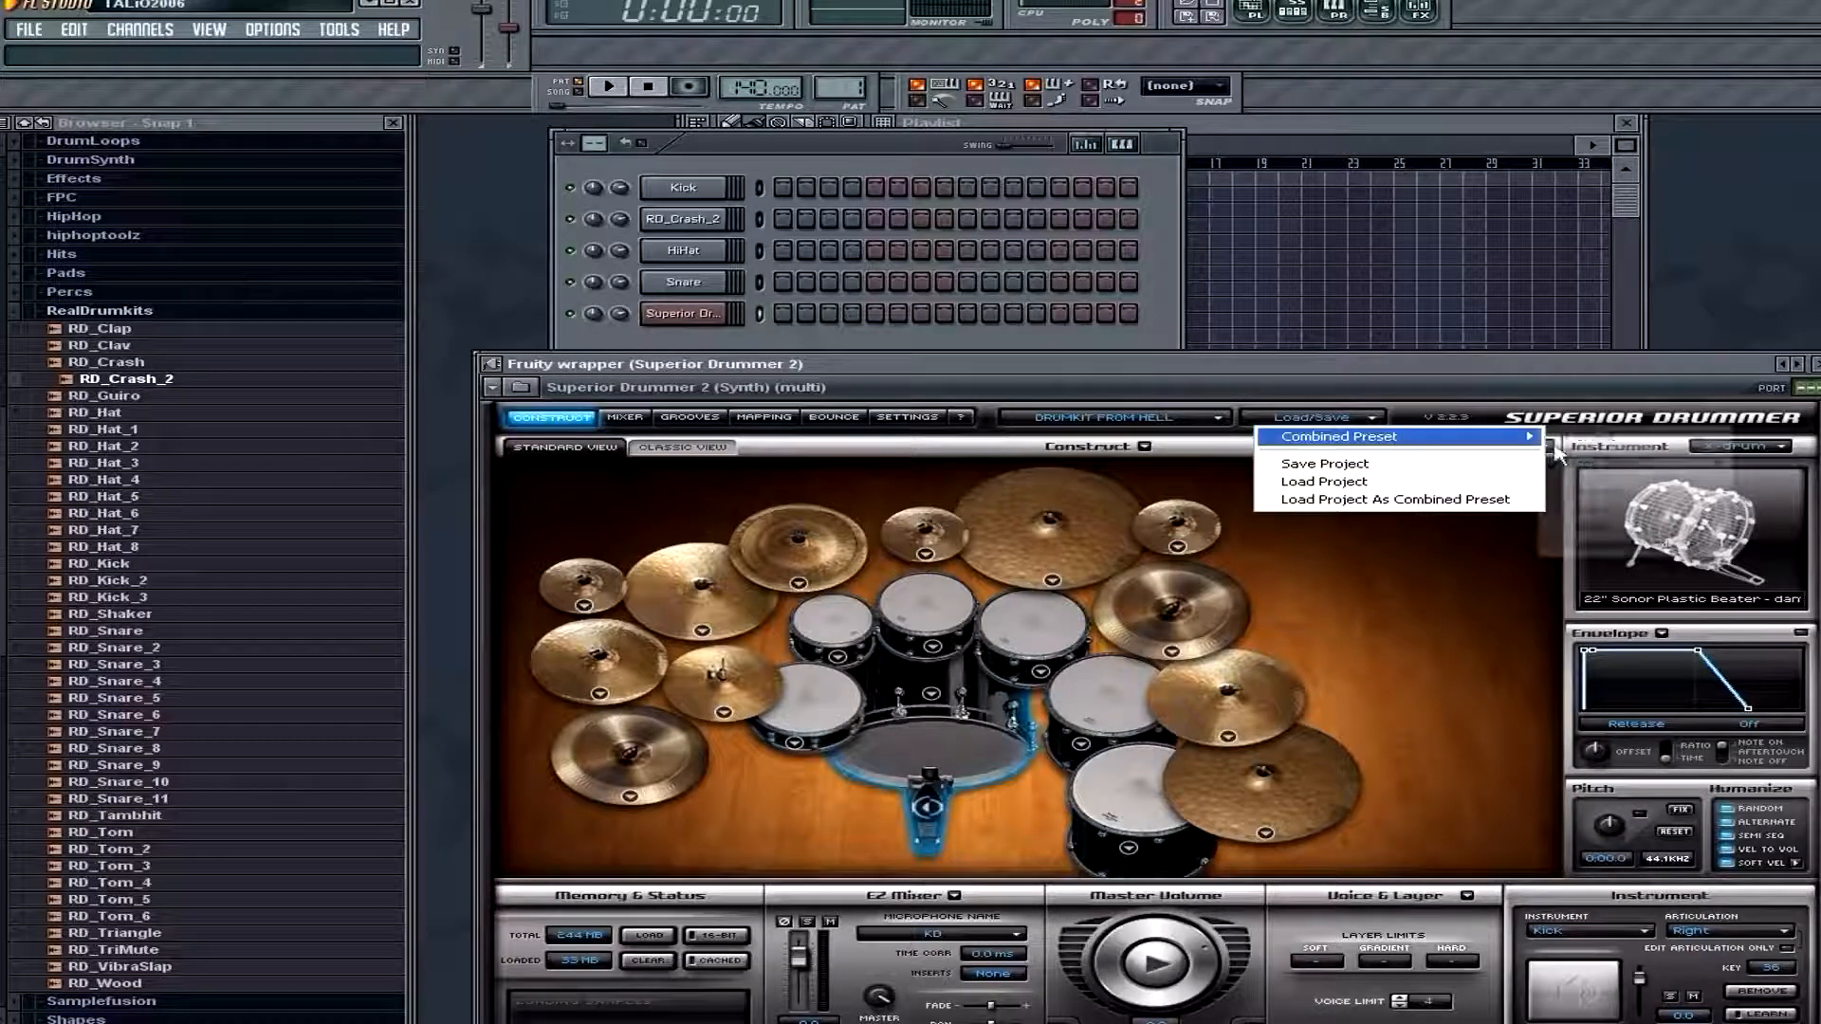
mouse_move(1612, 464)
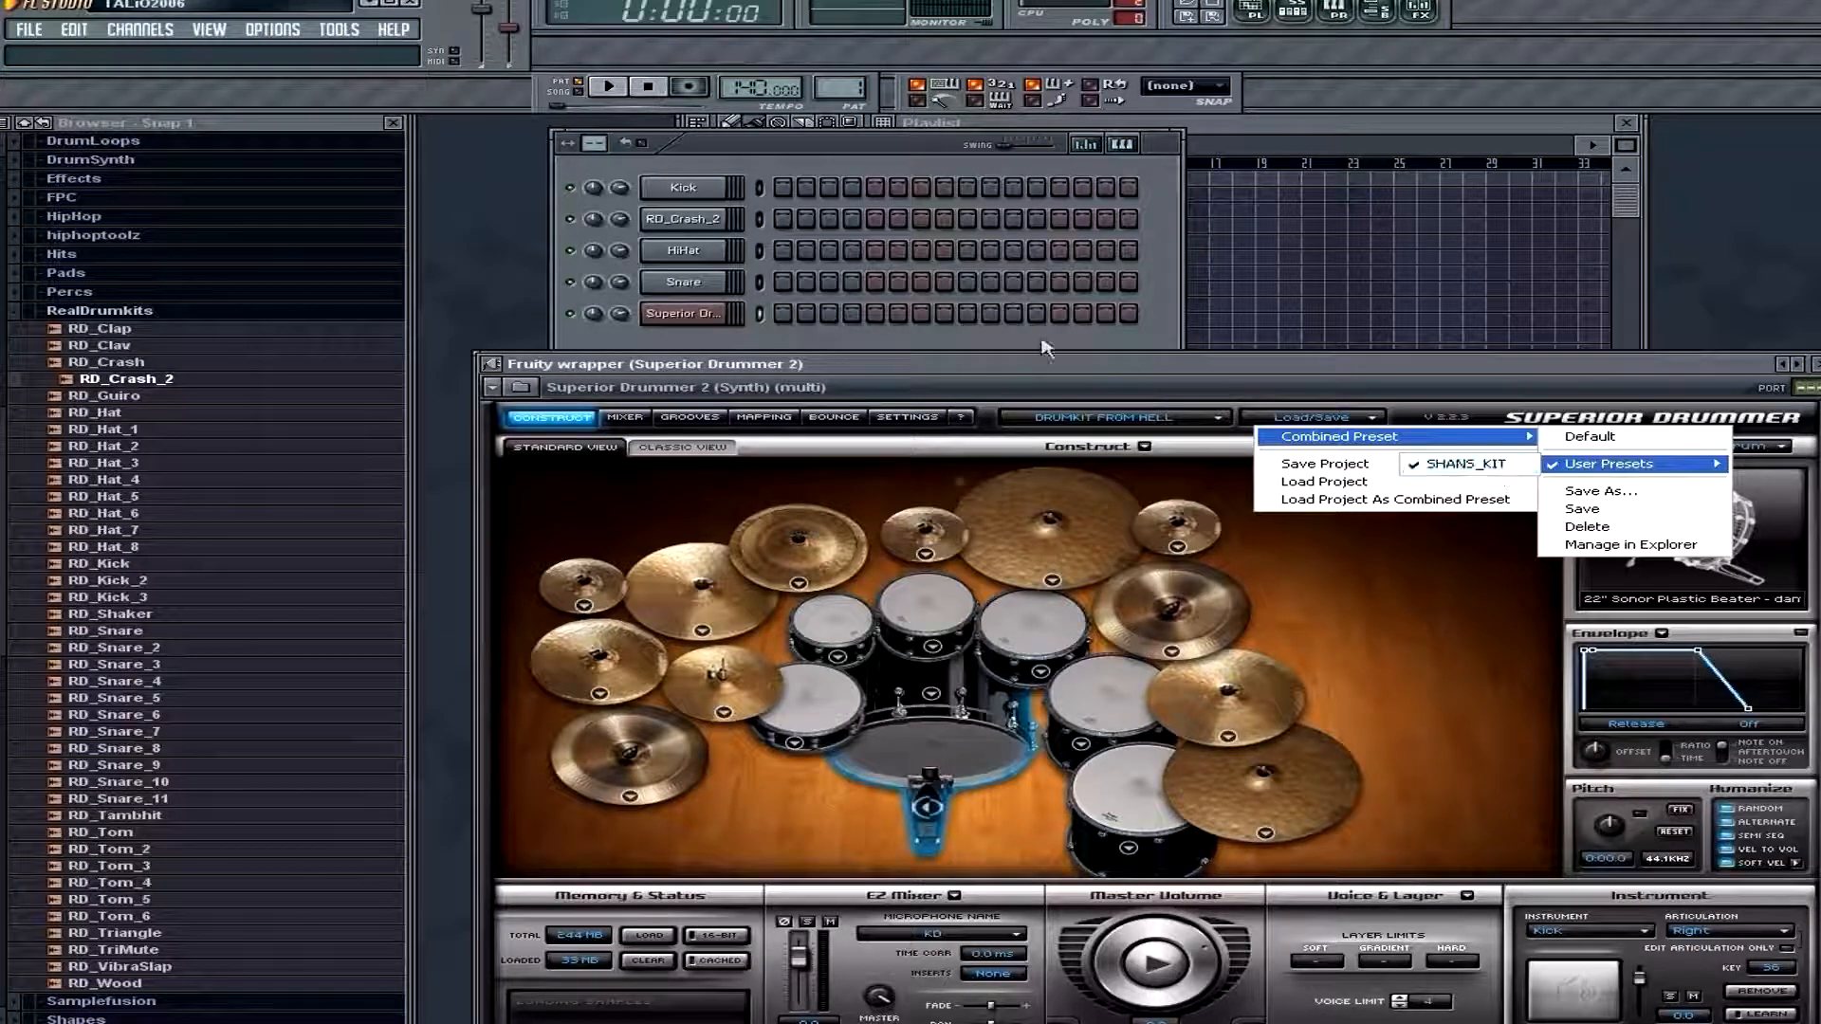
left_click(1479, 465)
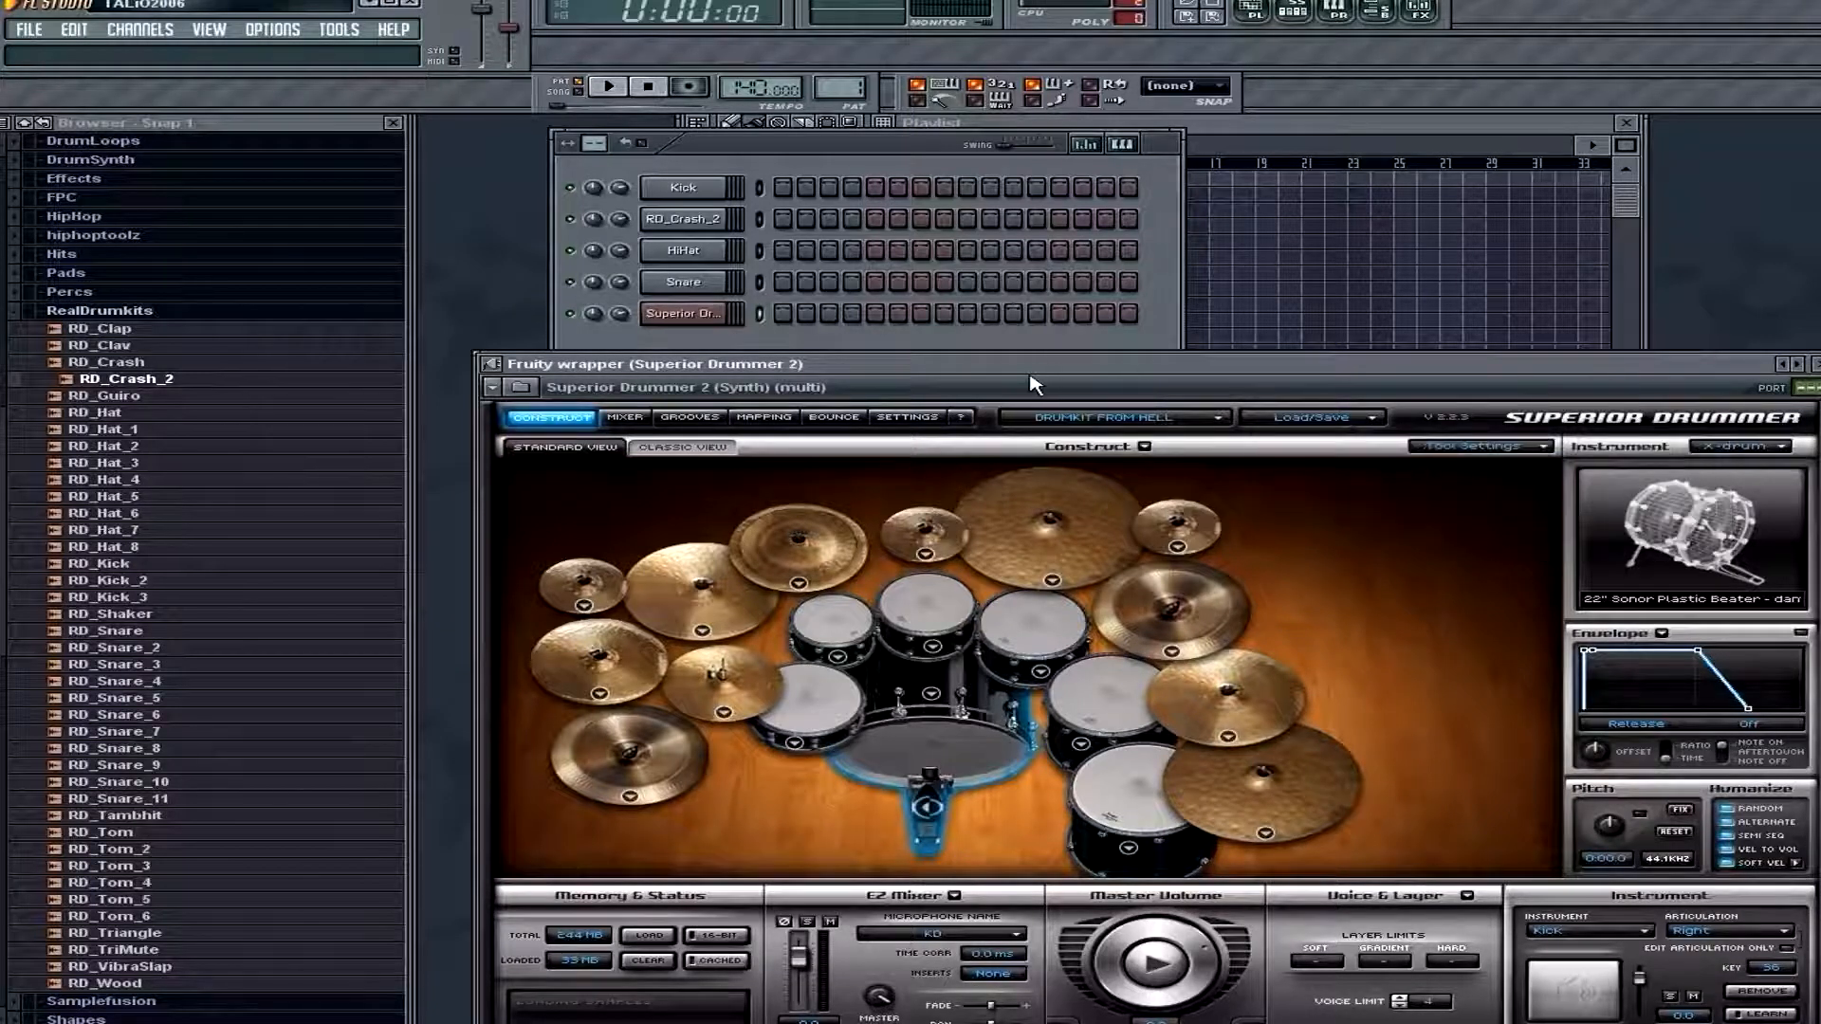
Browse the EZX Drumkit From Hell grooves to Metal (1/4), Groove 06 and preview the variation 07. Left Crash/Ride - Crash
left_click(702, 419)
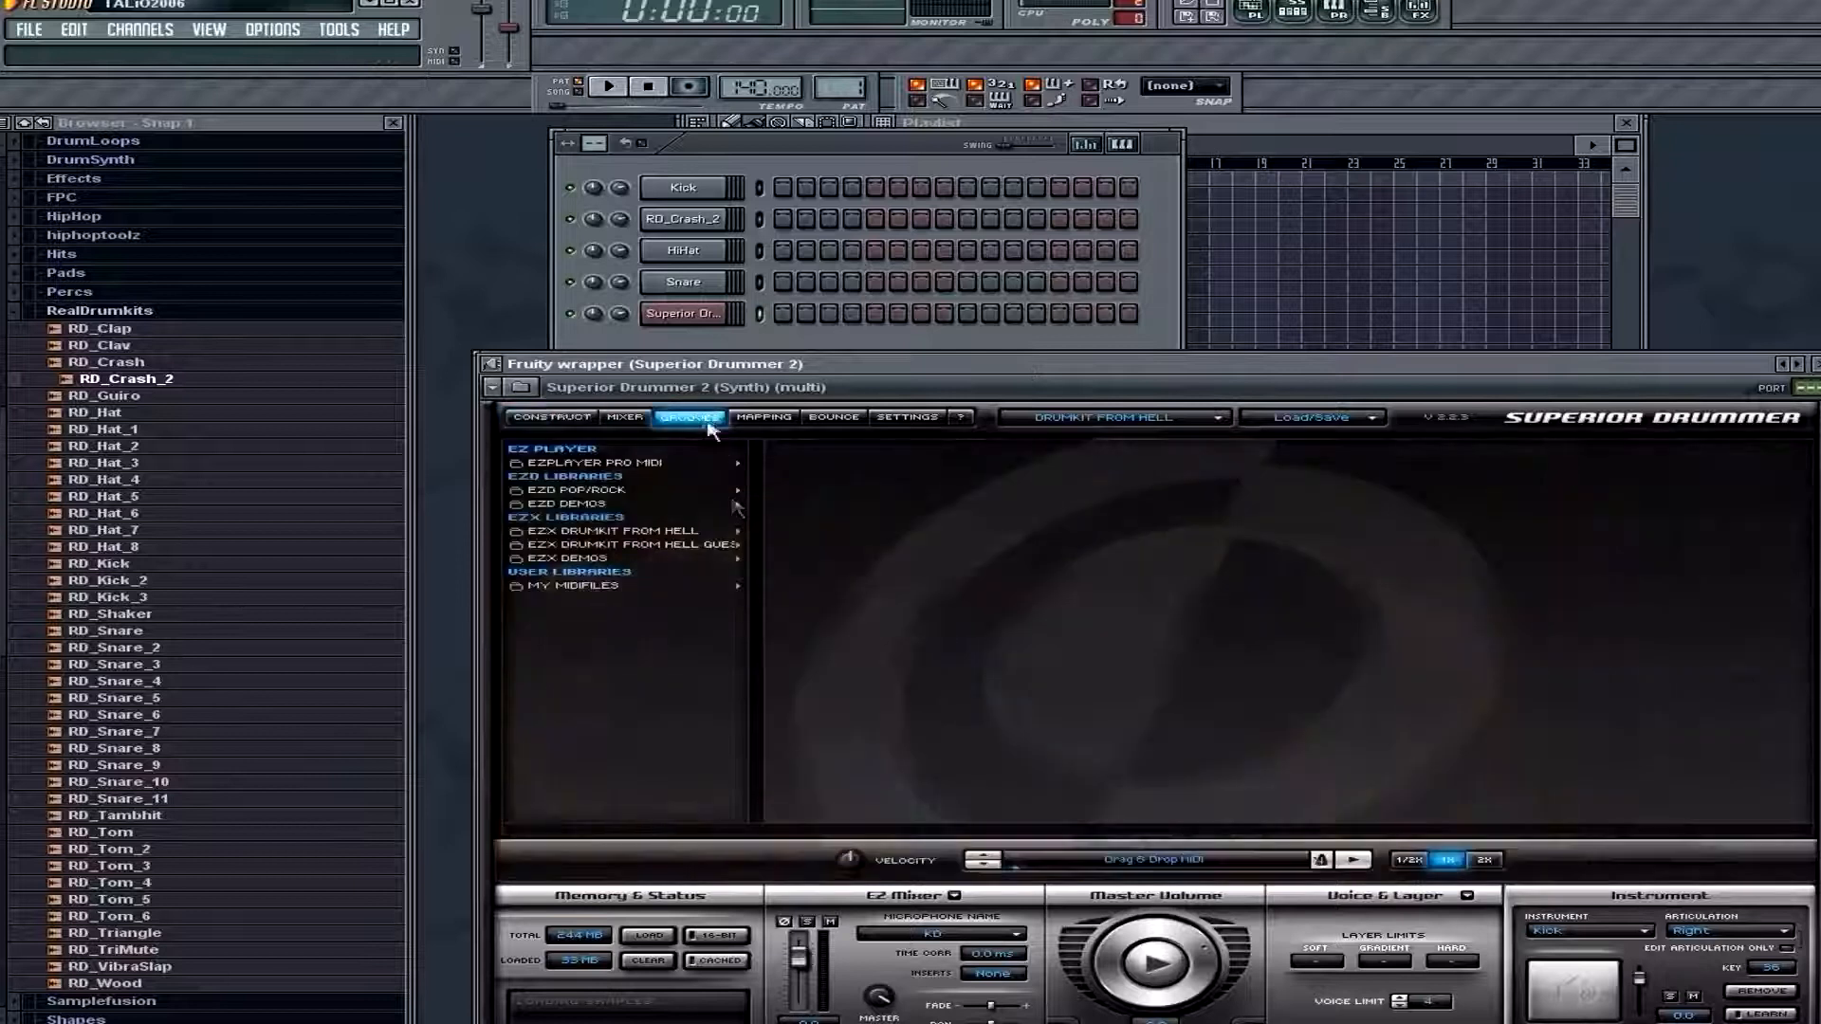
left_click(612, 533)
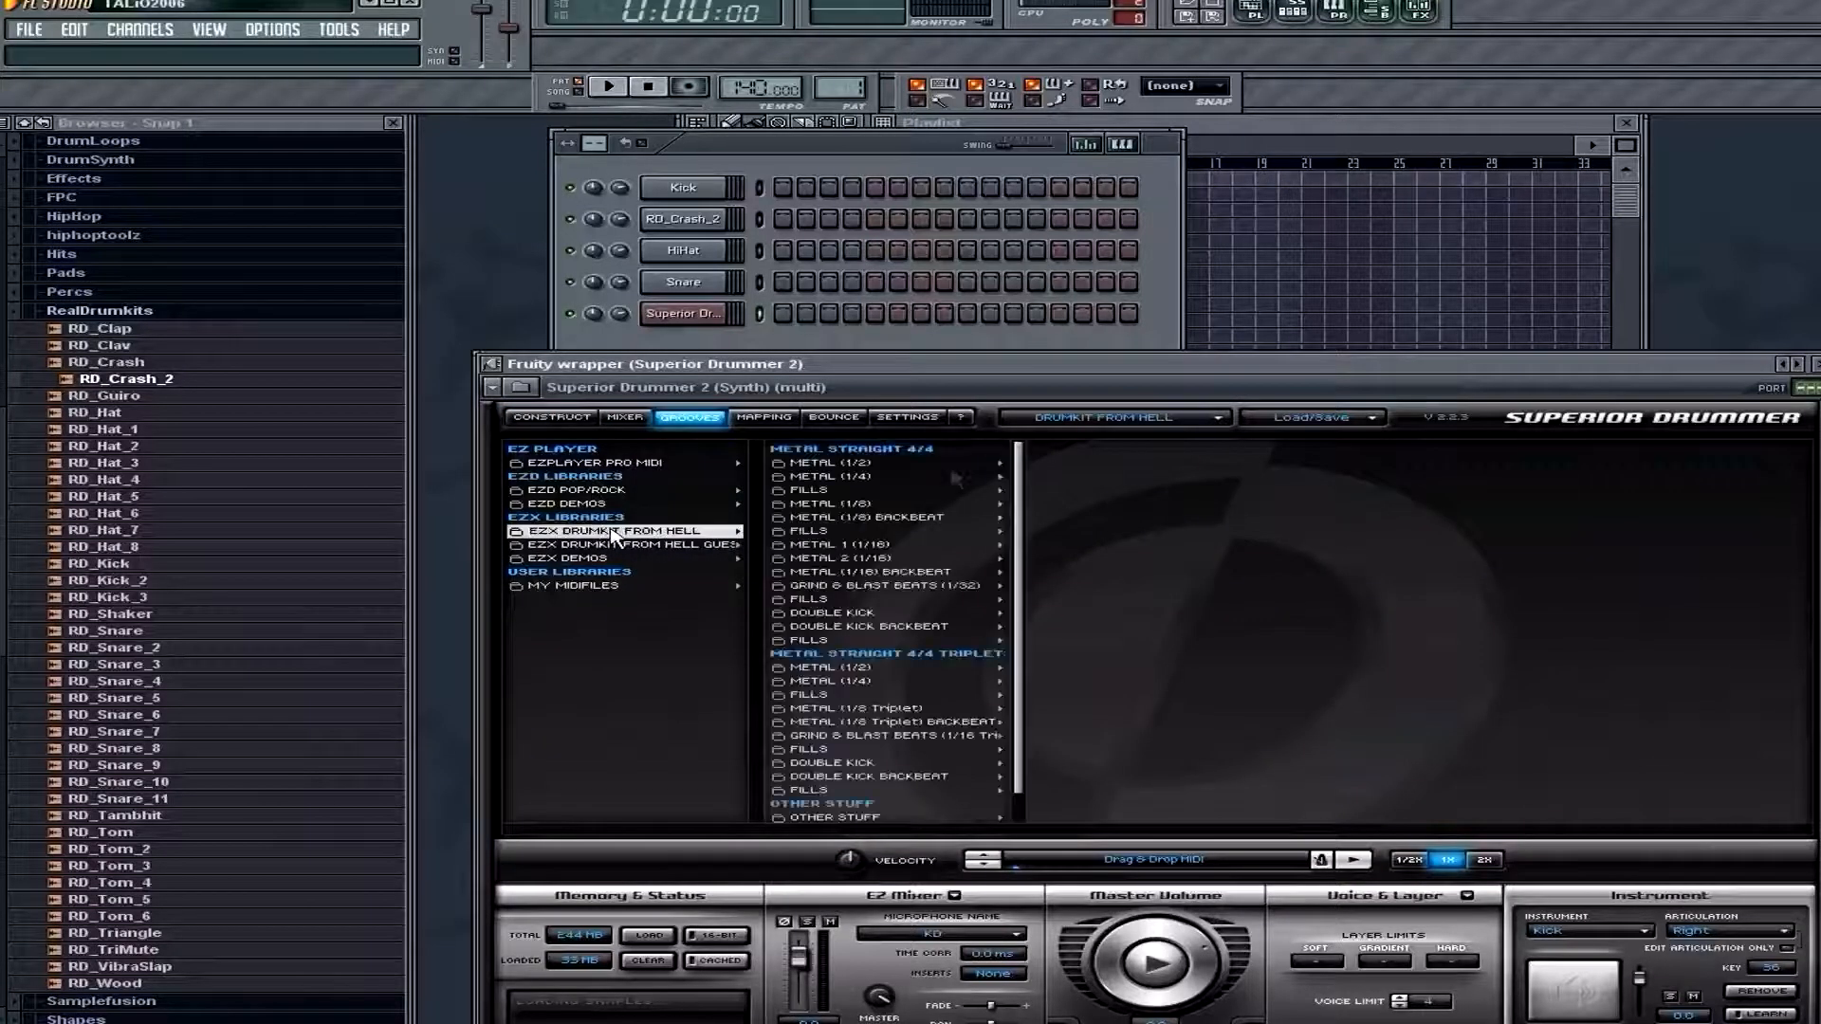
left_click(870, 464)
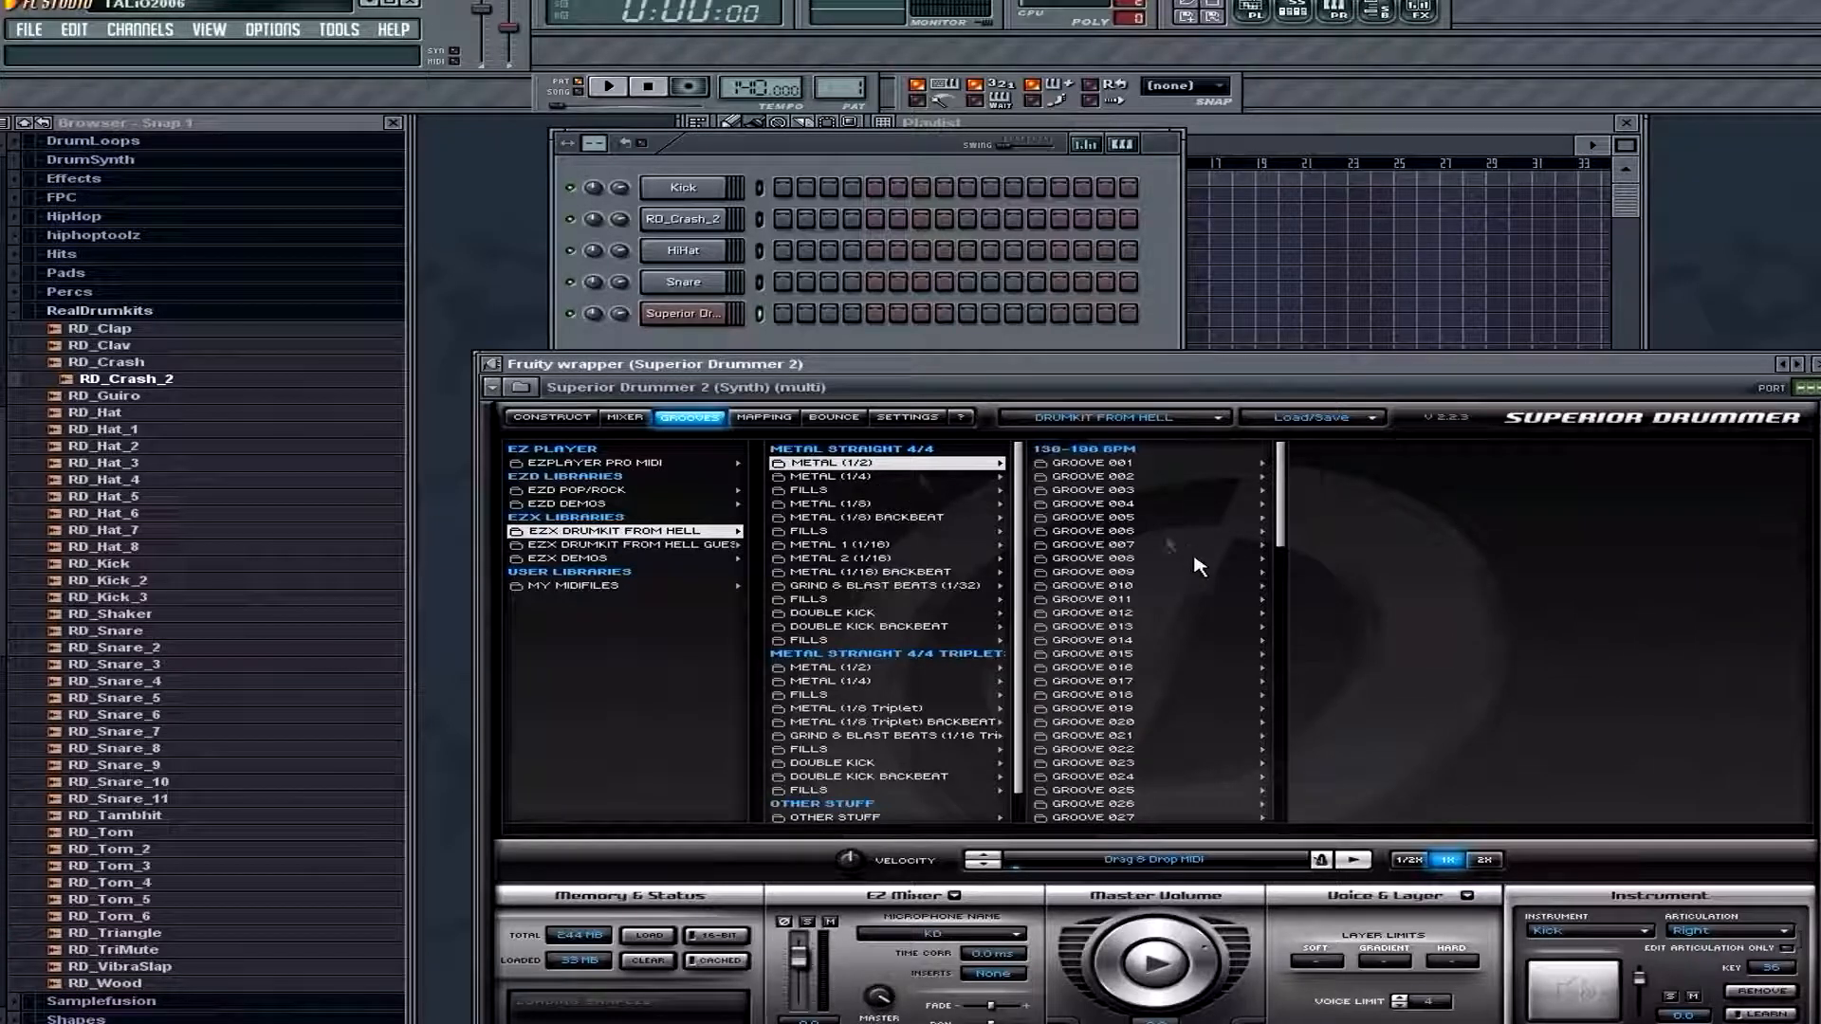
left_click(876, 478)
left_click(1090, 532)
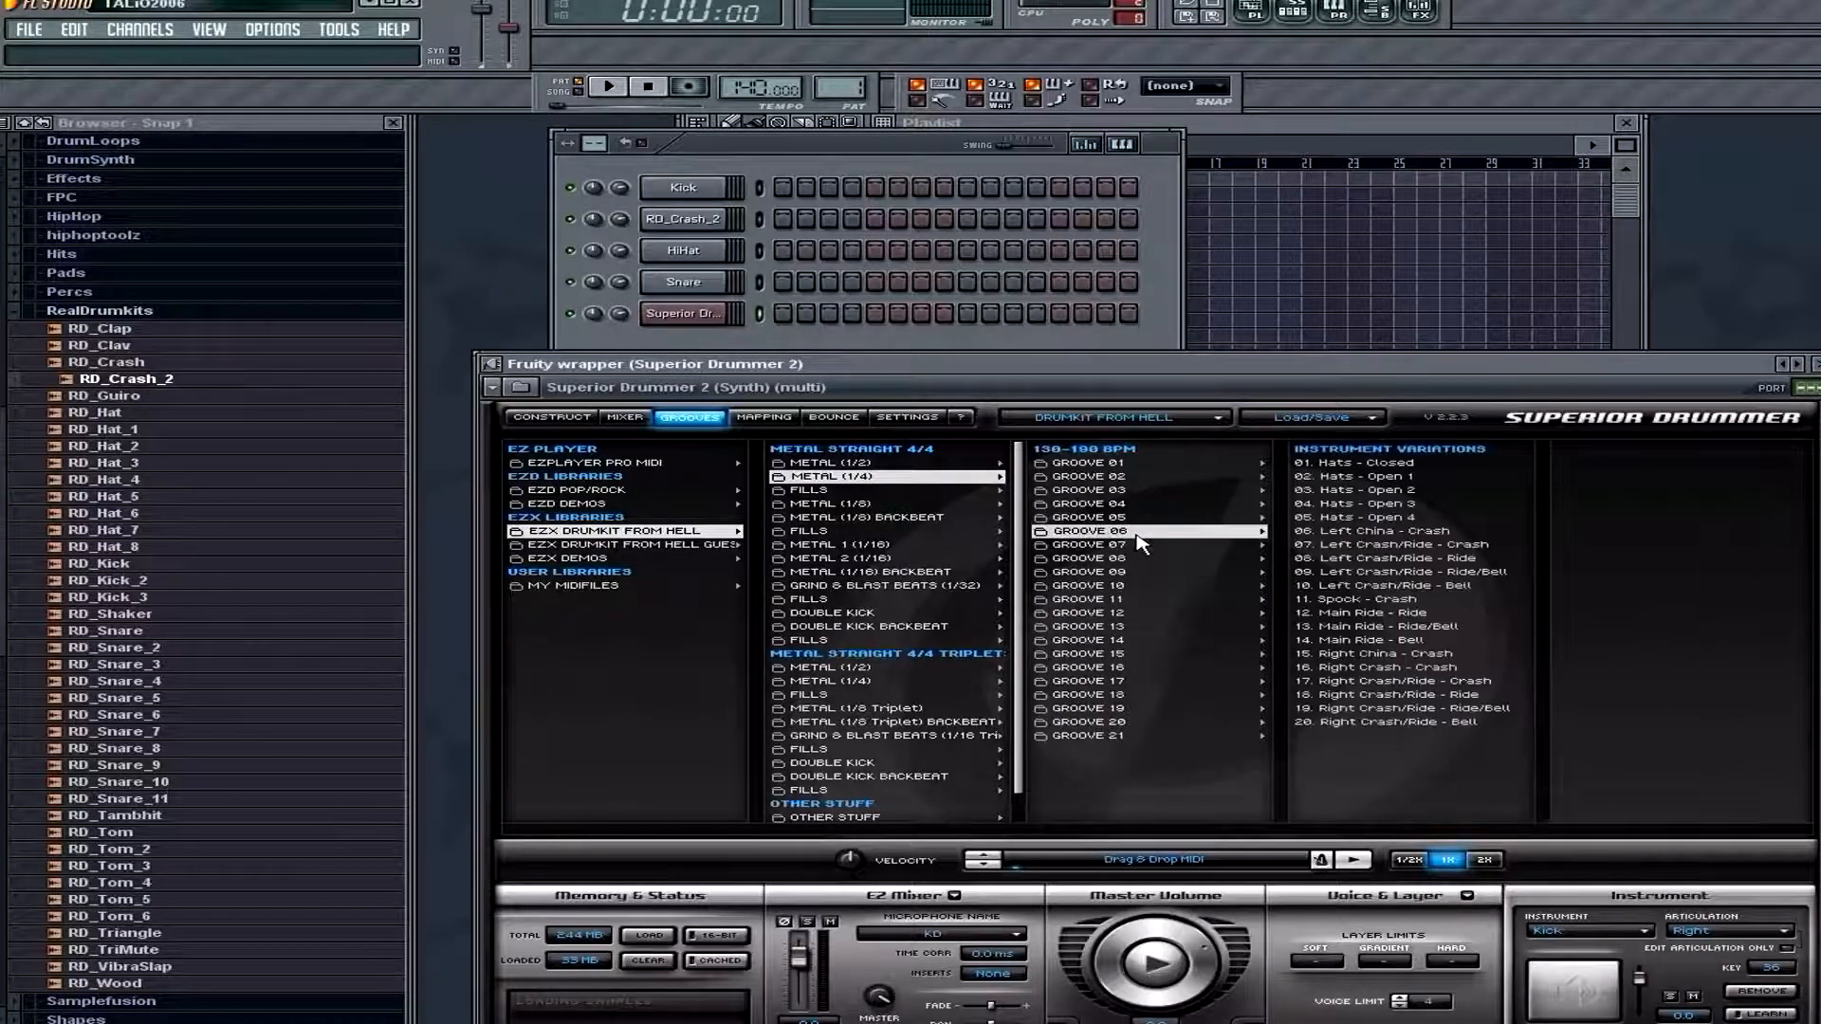
left_click(1451, 584)
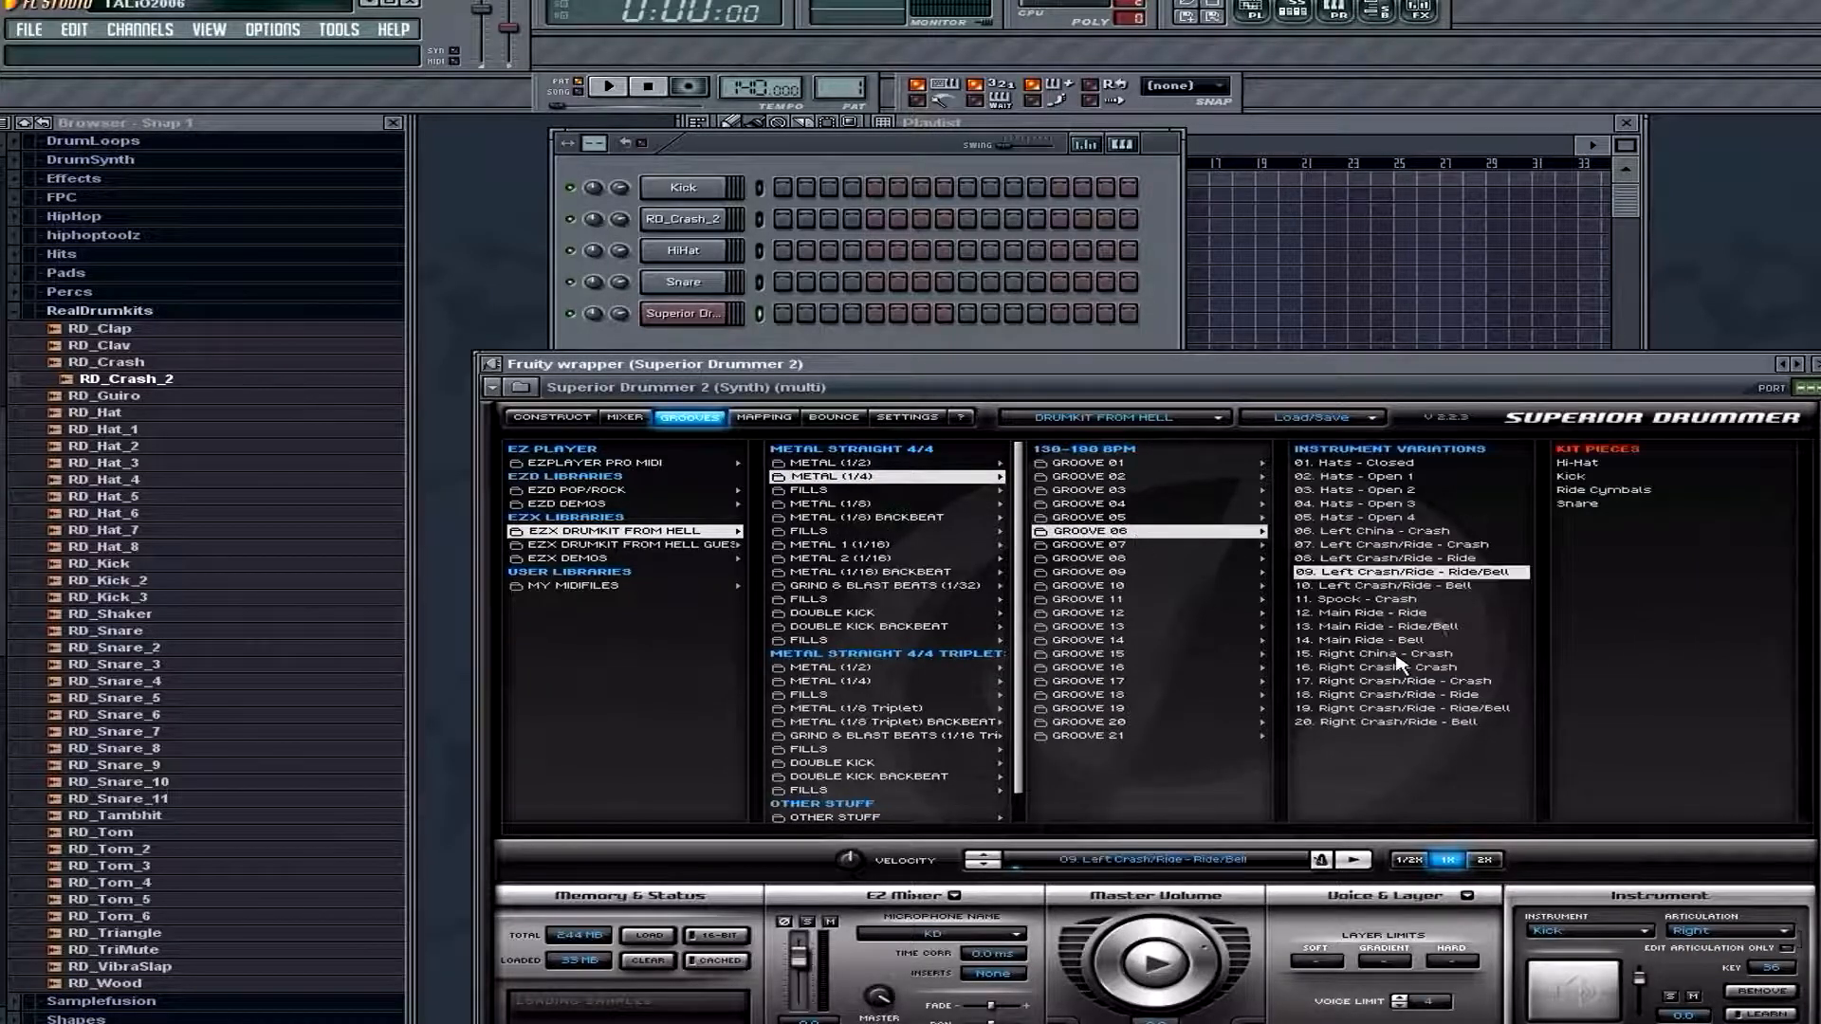
left_click(1437, 546)
left_click(1356, 861)
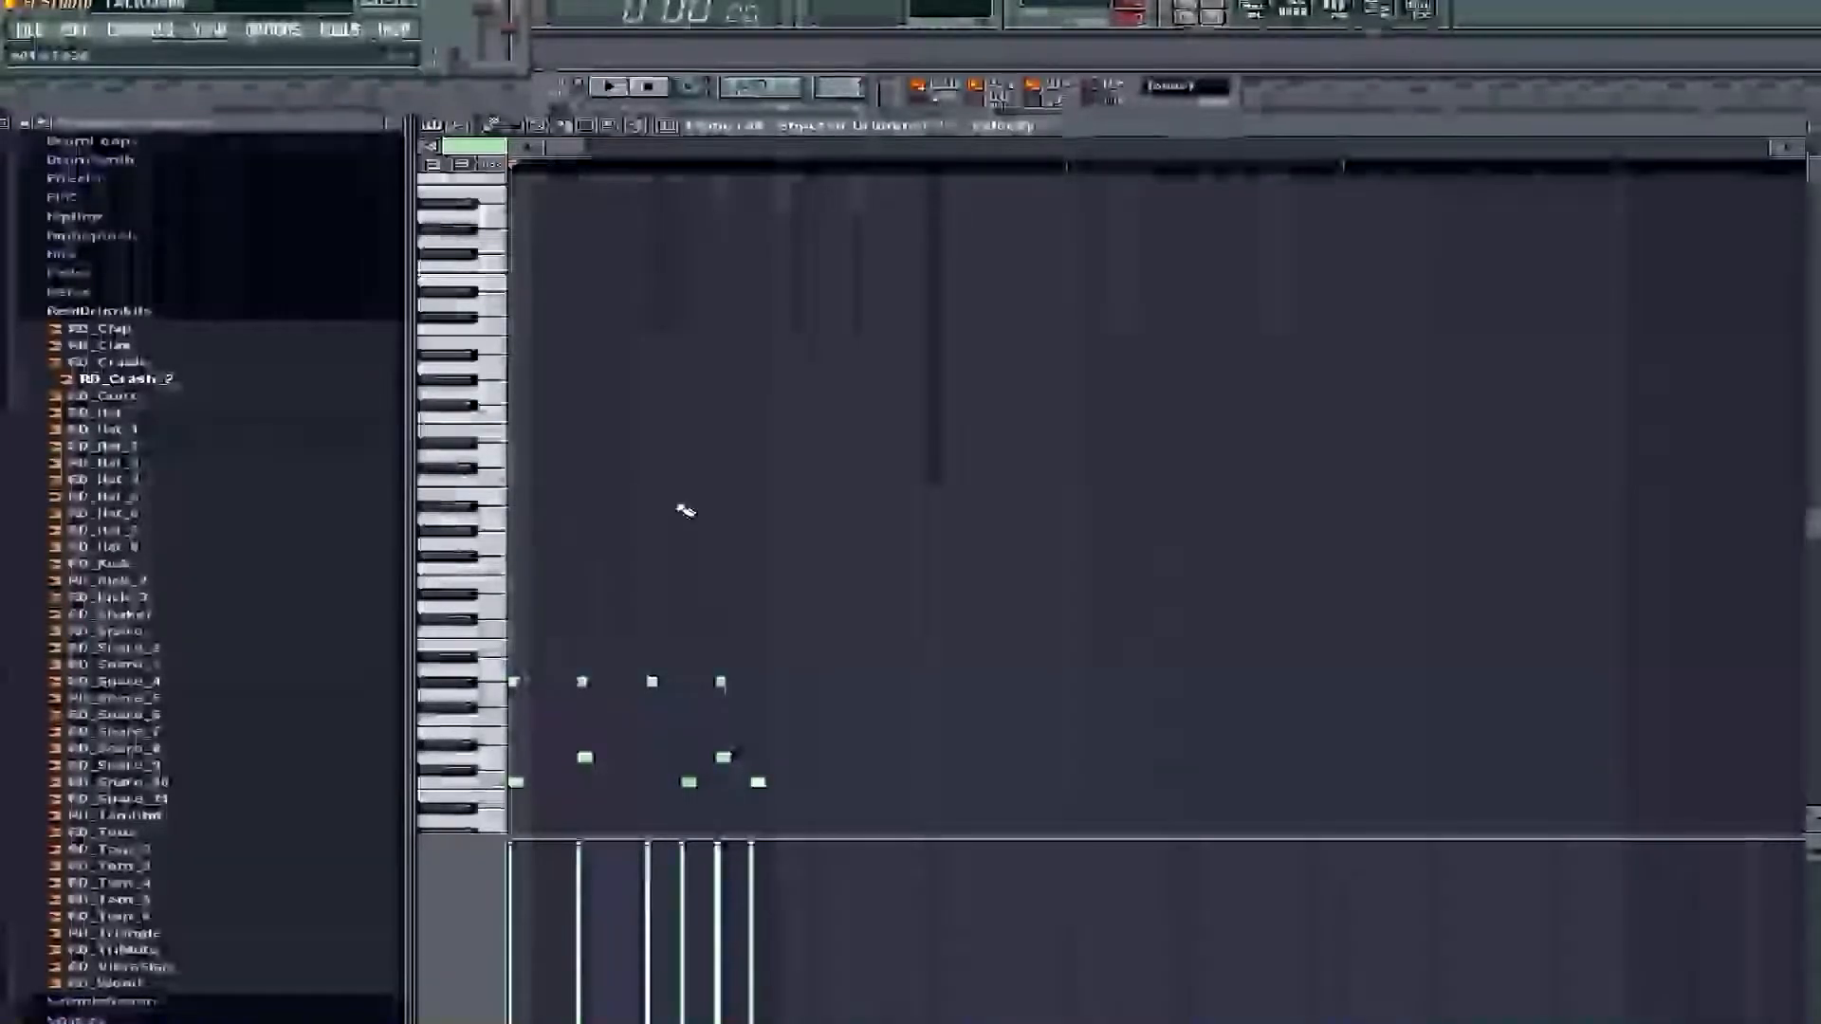
Play the Superior Drummer pattern, then delete its beat-four snare note, move the beat-two snare to beat three and play it back
key("space")
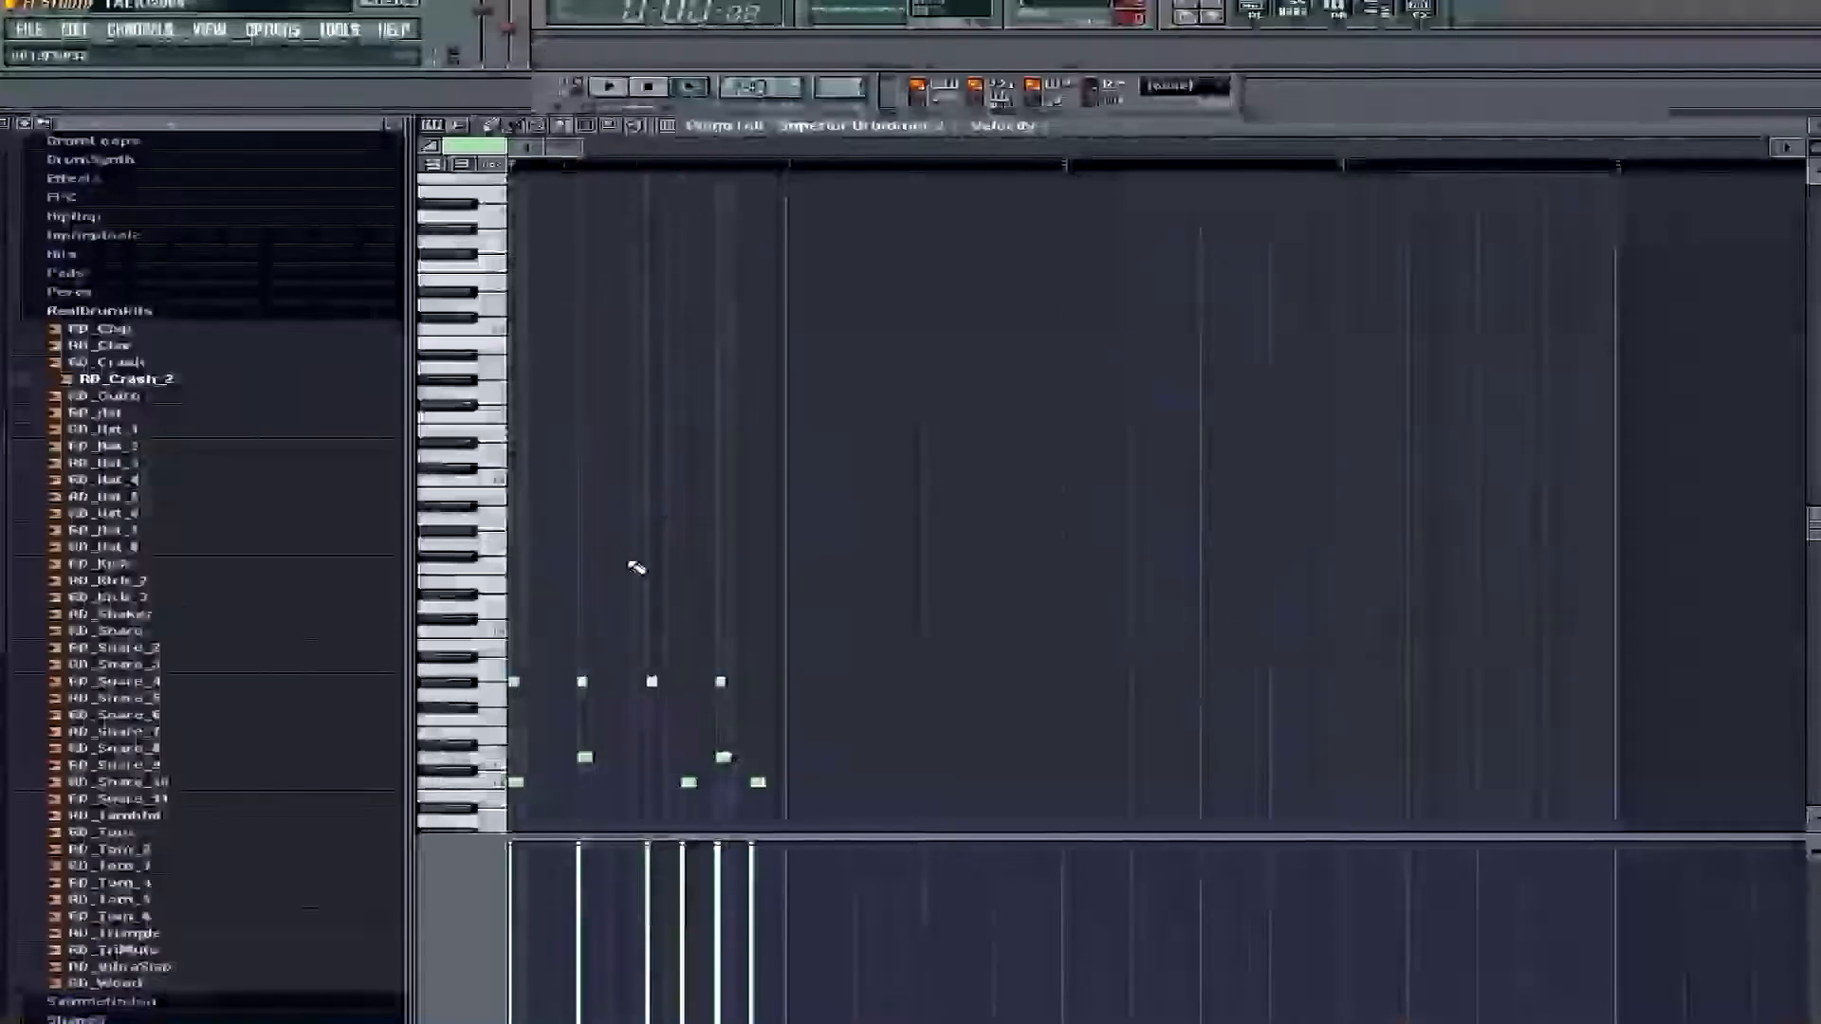
key("space")
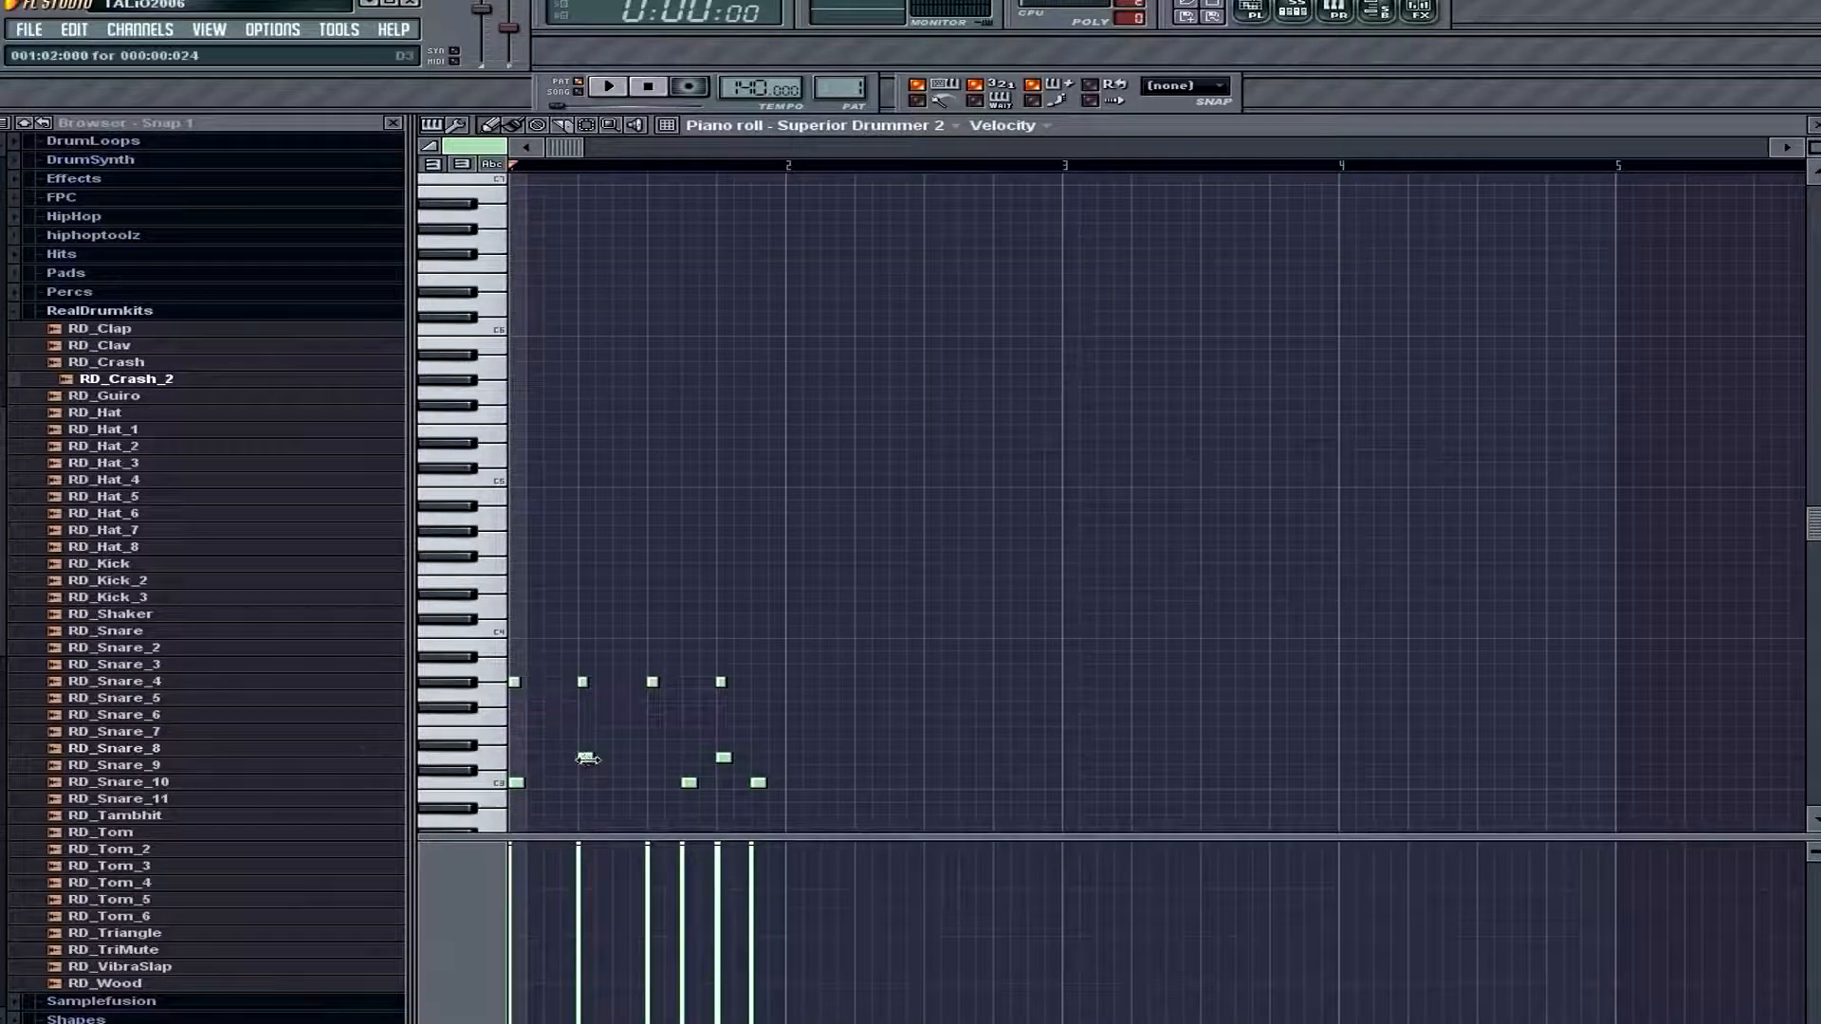
right_click(723, 757)
left_click_drag(585, 758, 654, 759)
key("space")
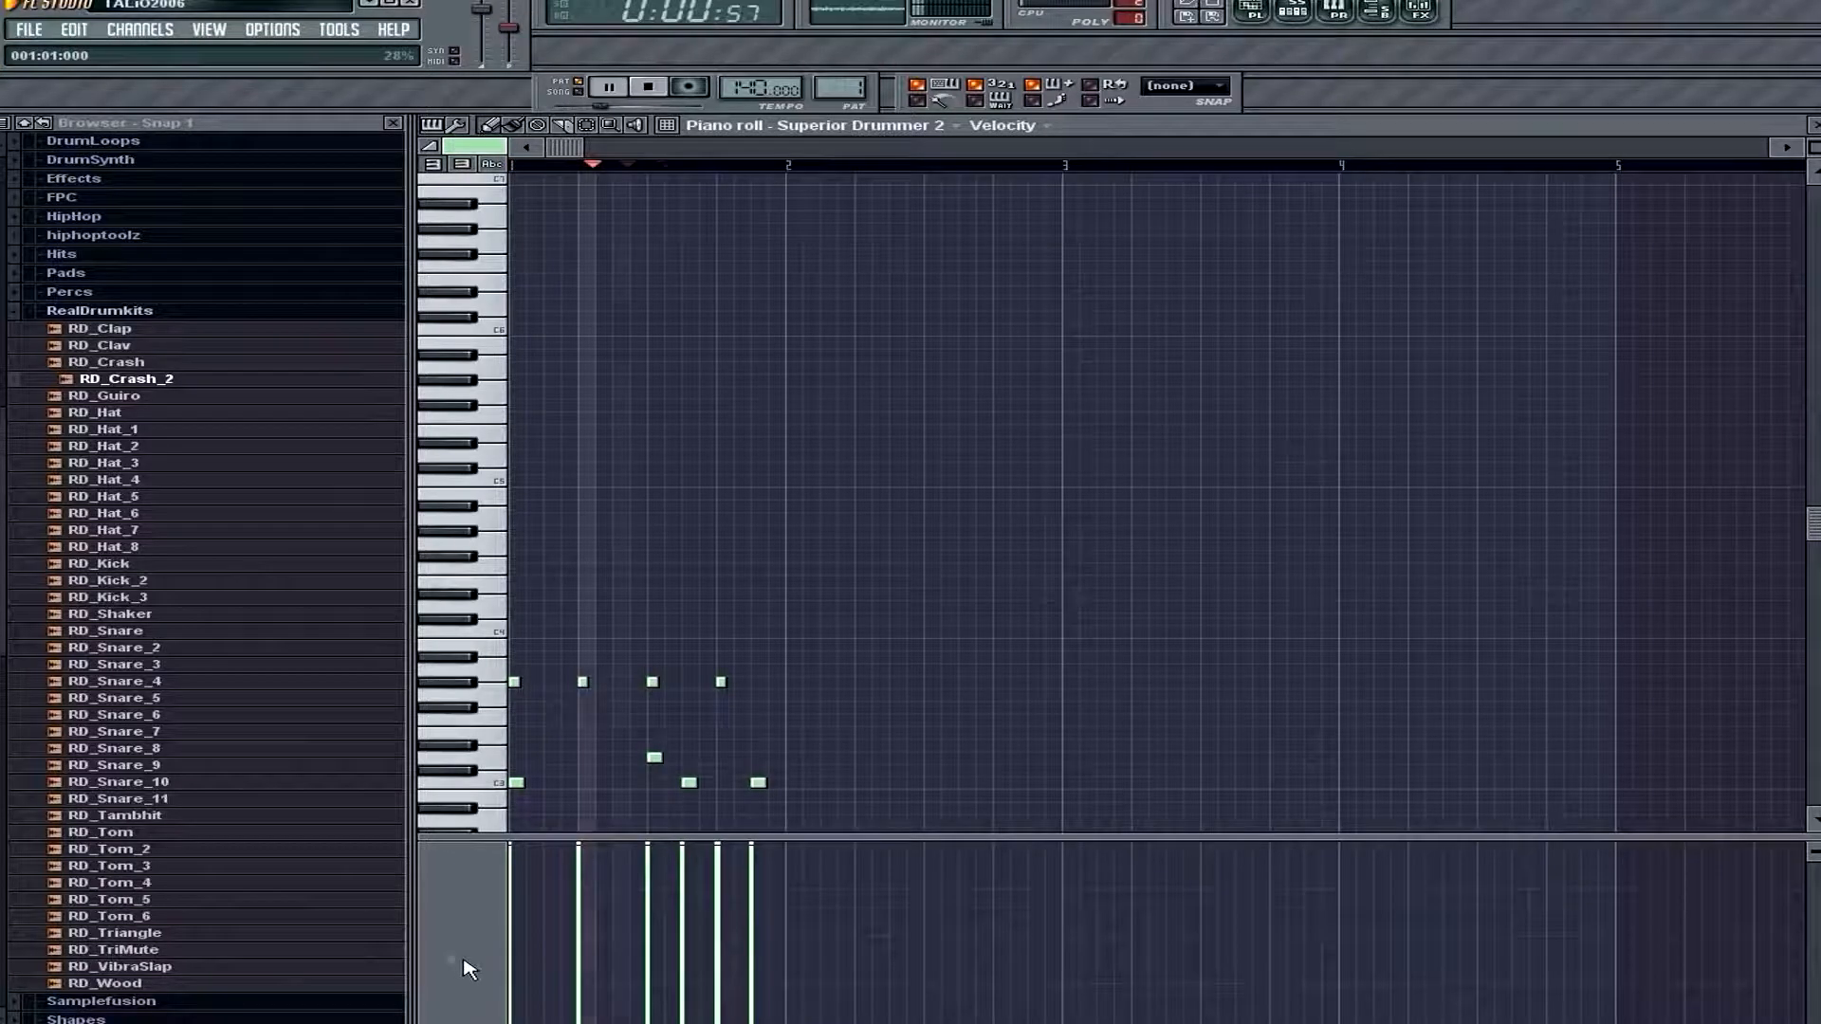
key("space")
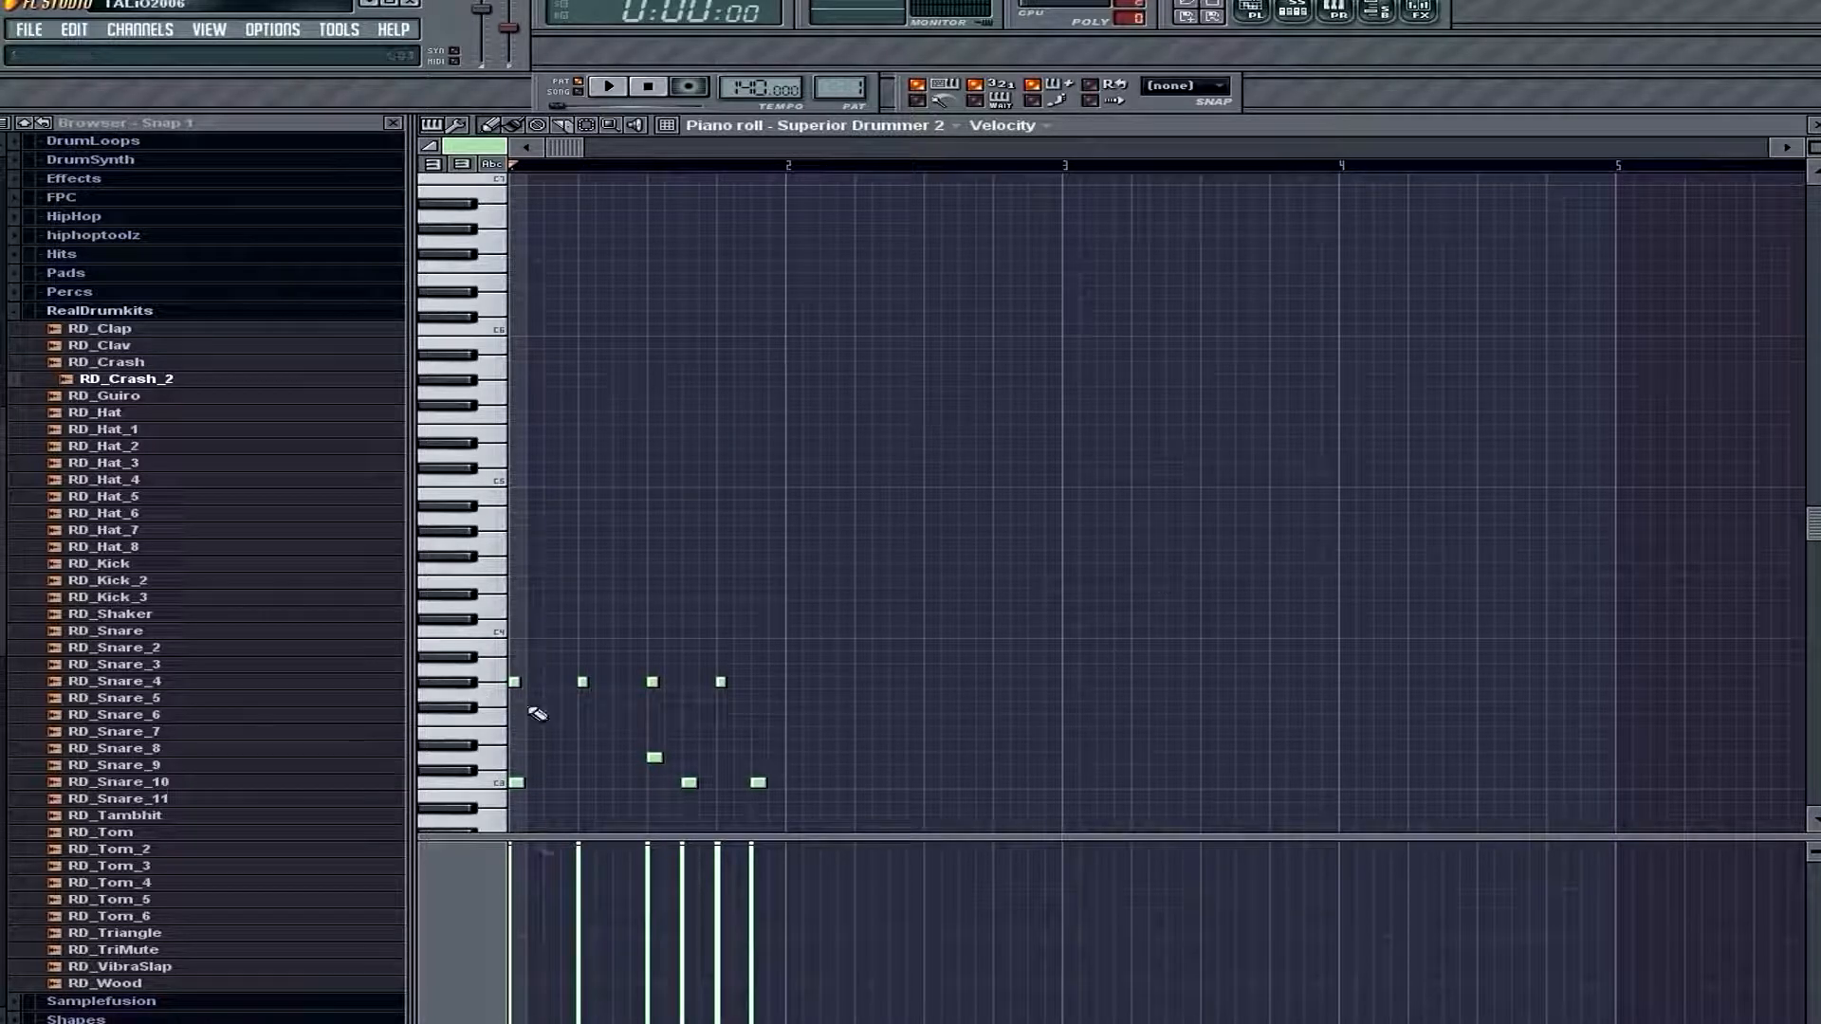
Select and cut the kick notes from the Superior Drummer piano roll and play the remaining pattern
left_click(493, 787)
left_click_drag(821, 764, 468, 816)
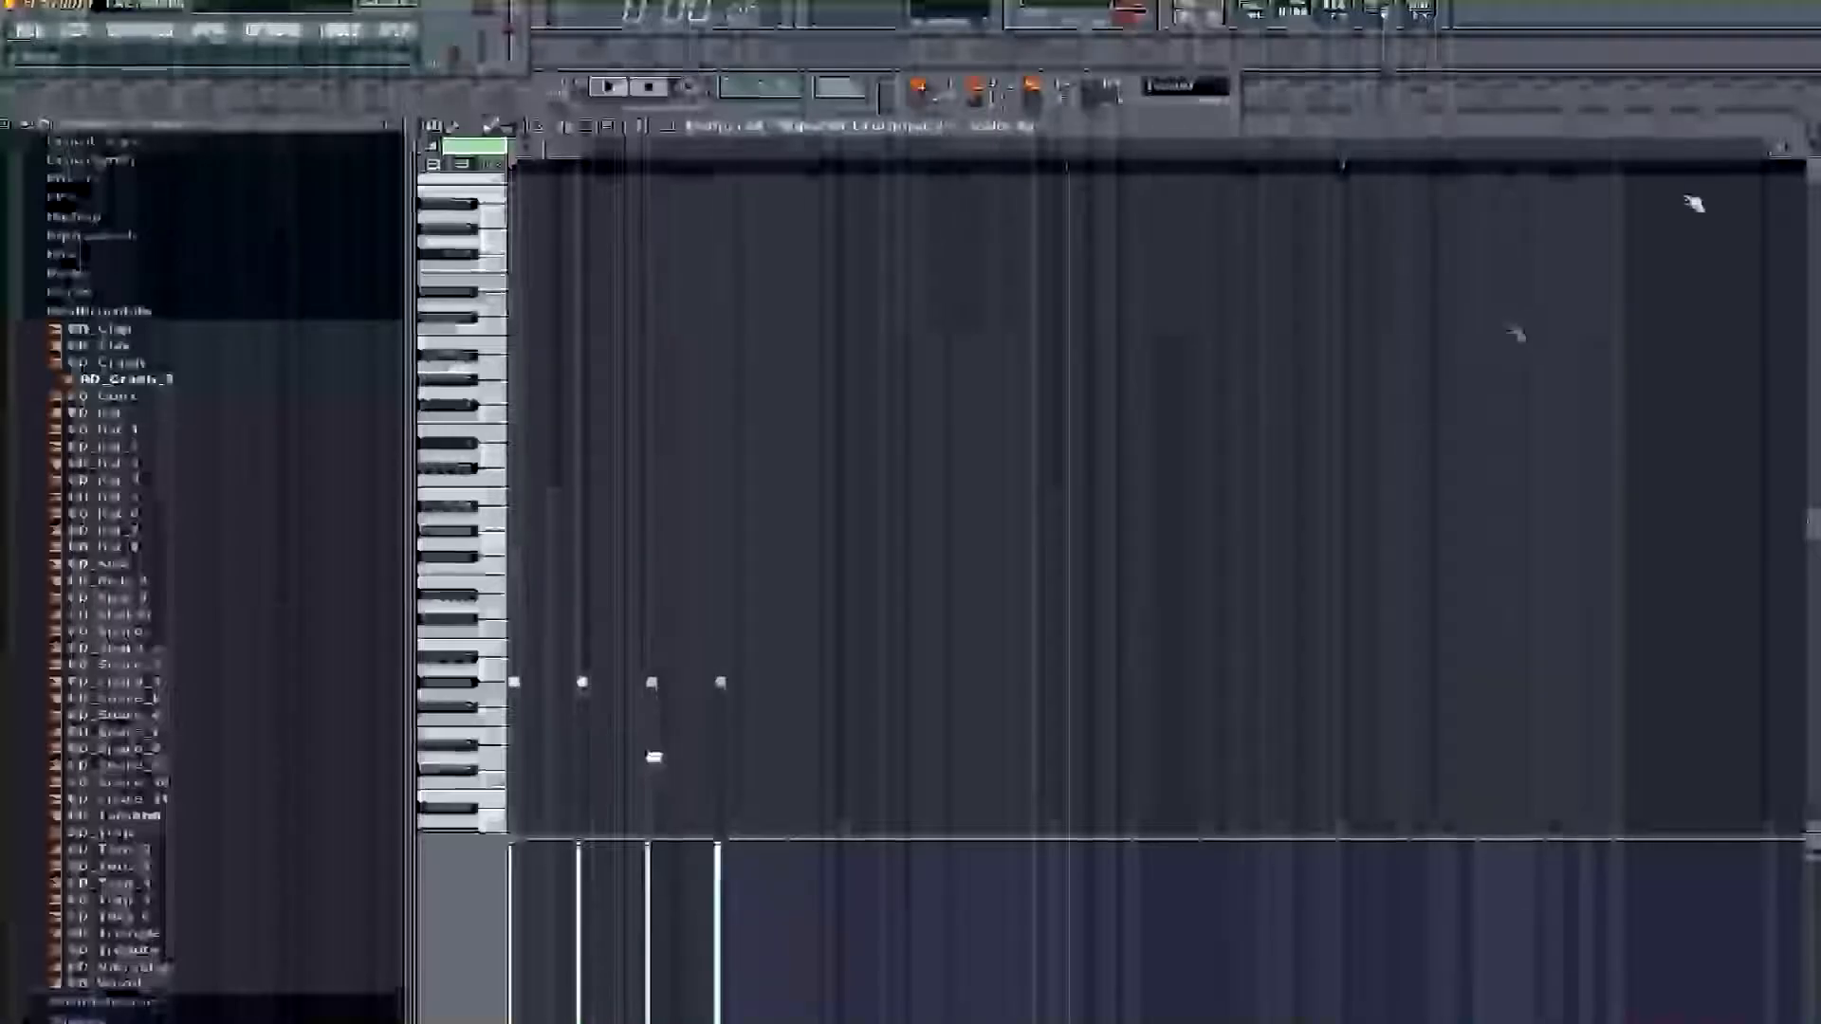
key("space")
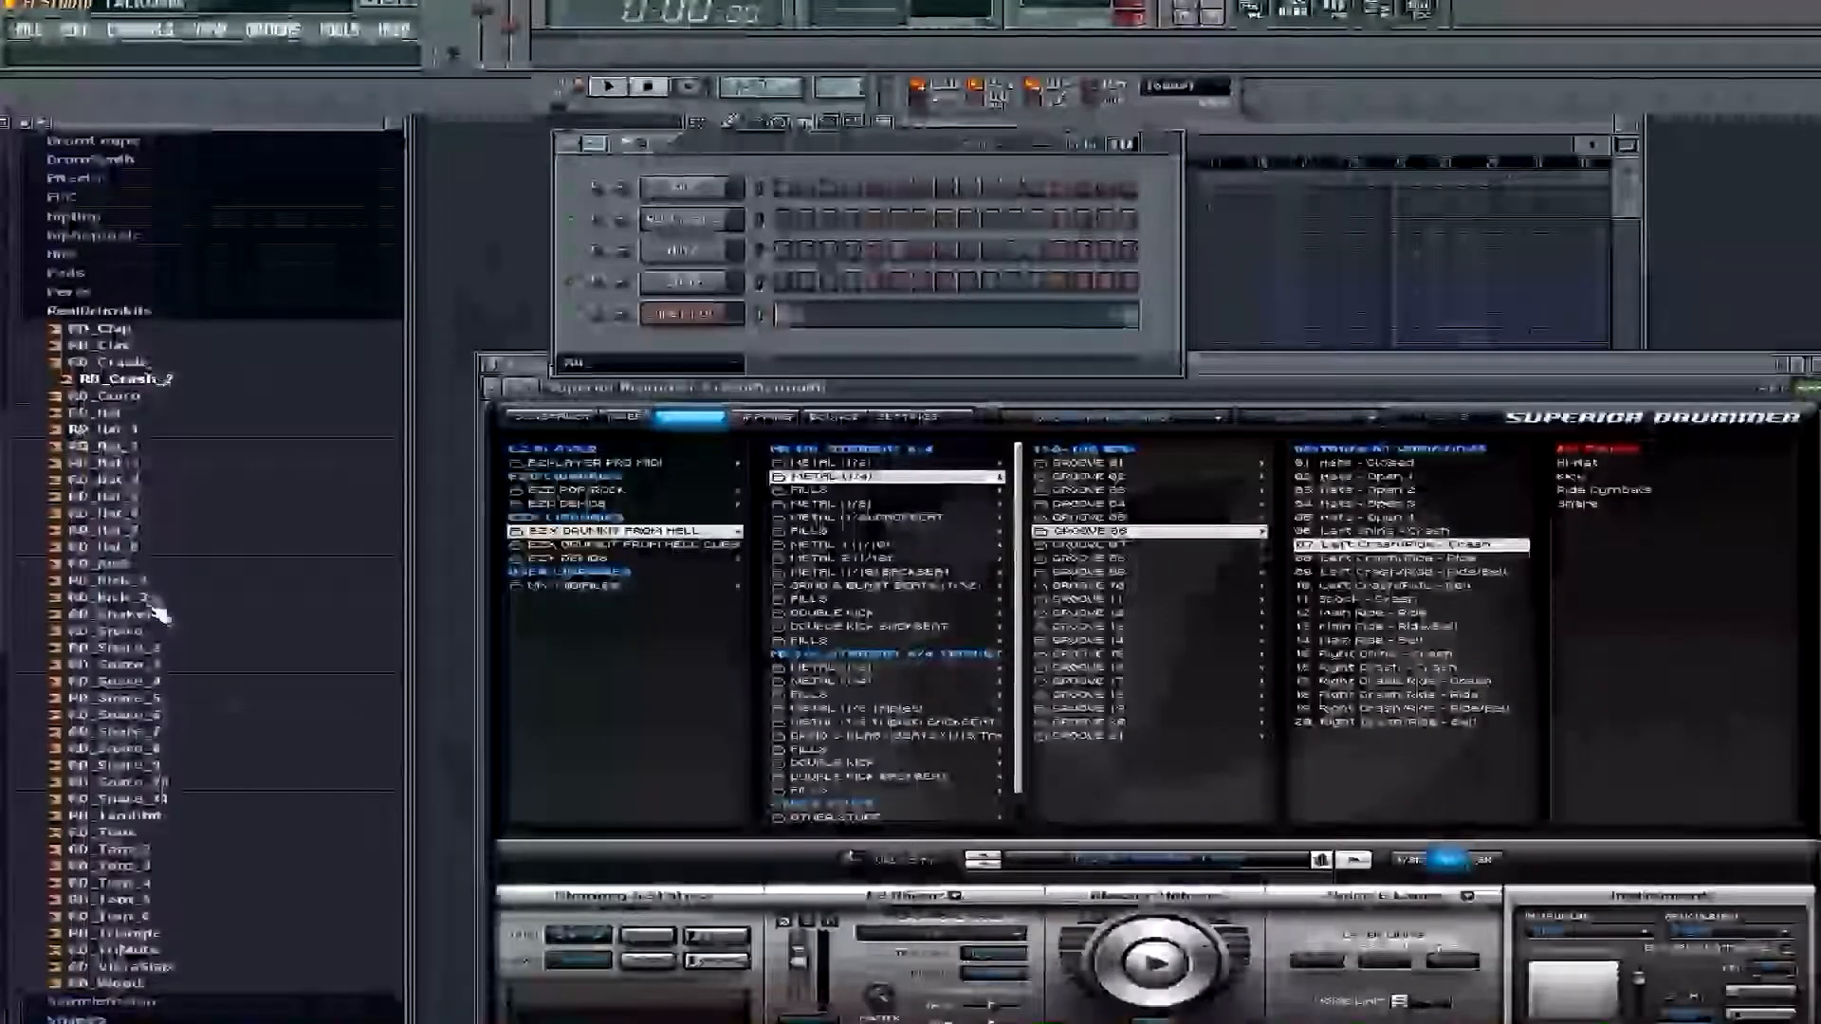
Load the RD_Kick_2 sample into the Kick channel and open its mixer track, Insert 2
left_click_drag(144, 591, 709, 197)
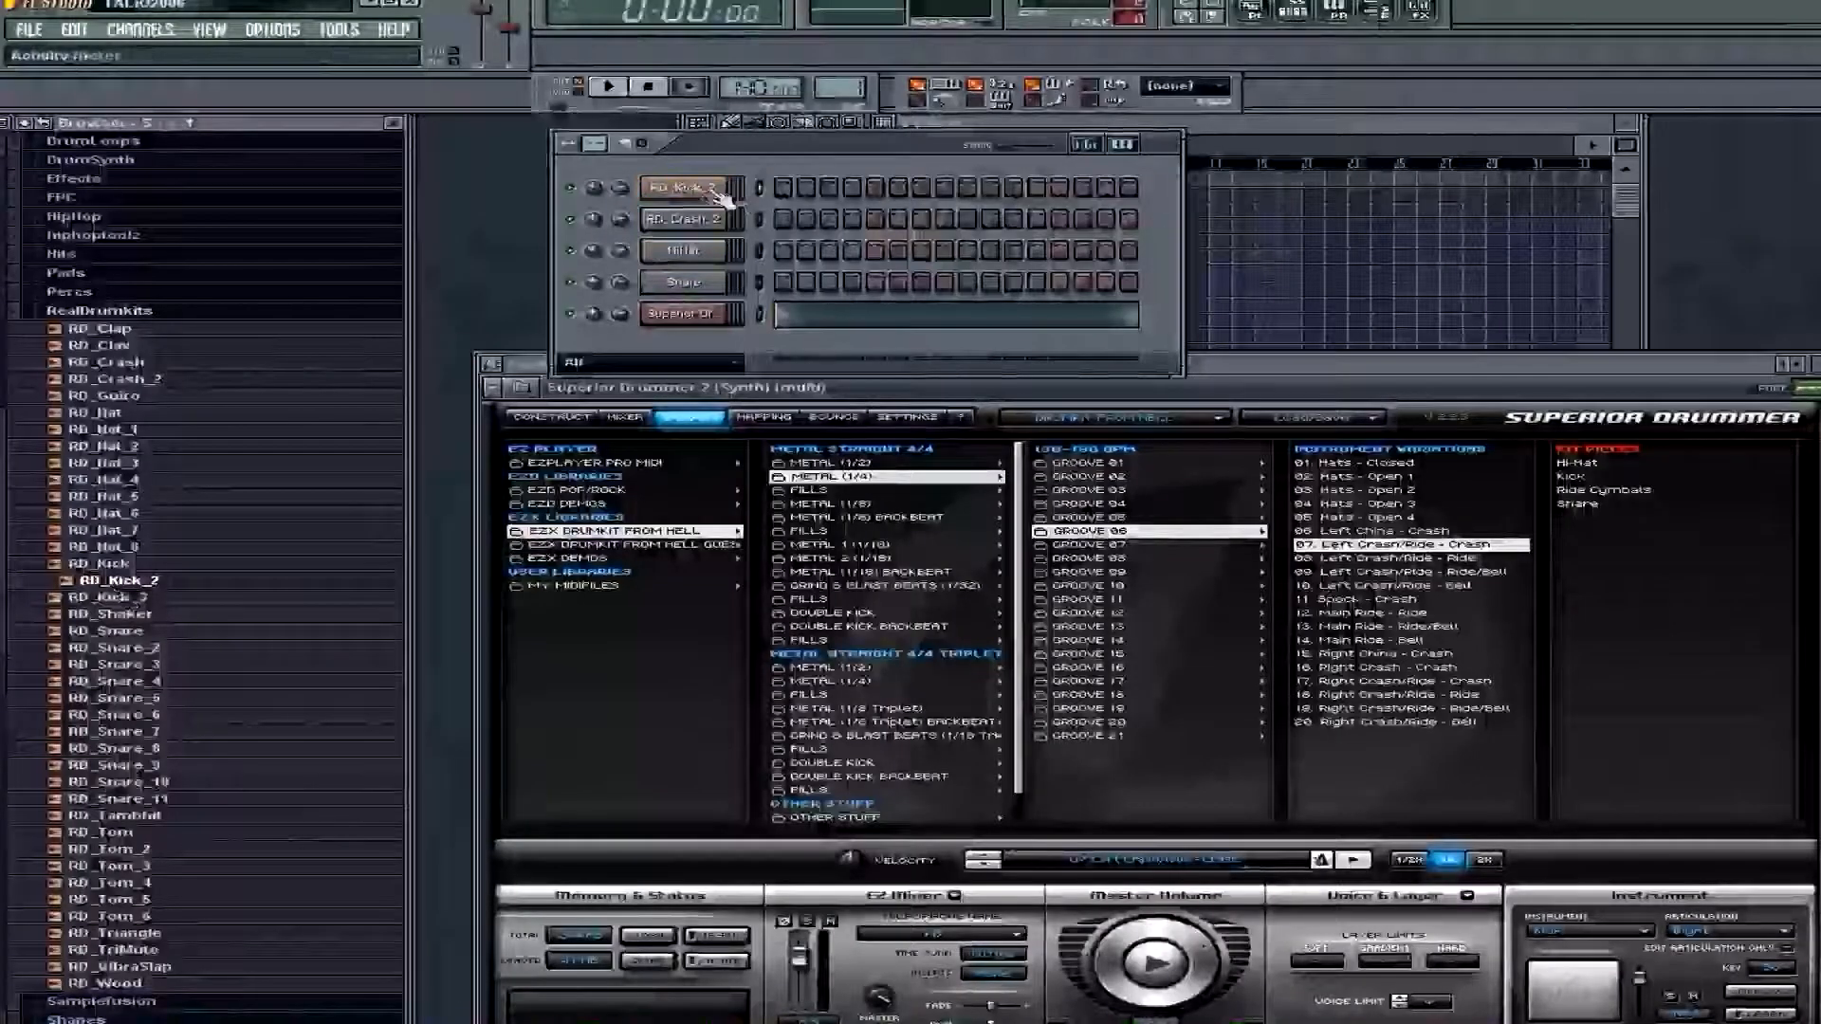
left_click(706, 193)
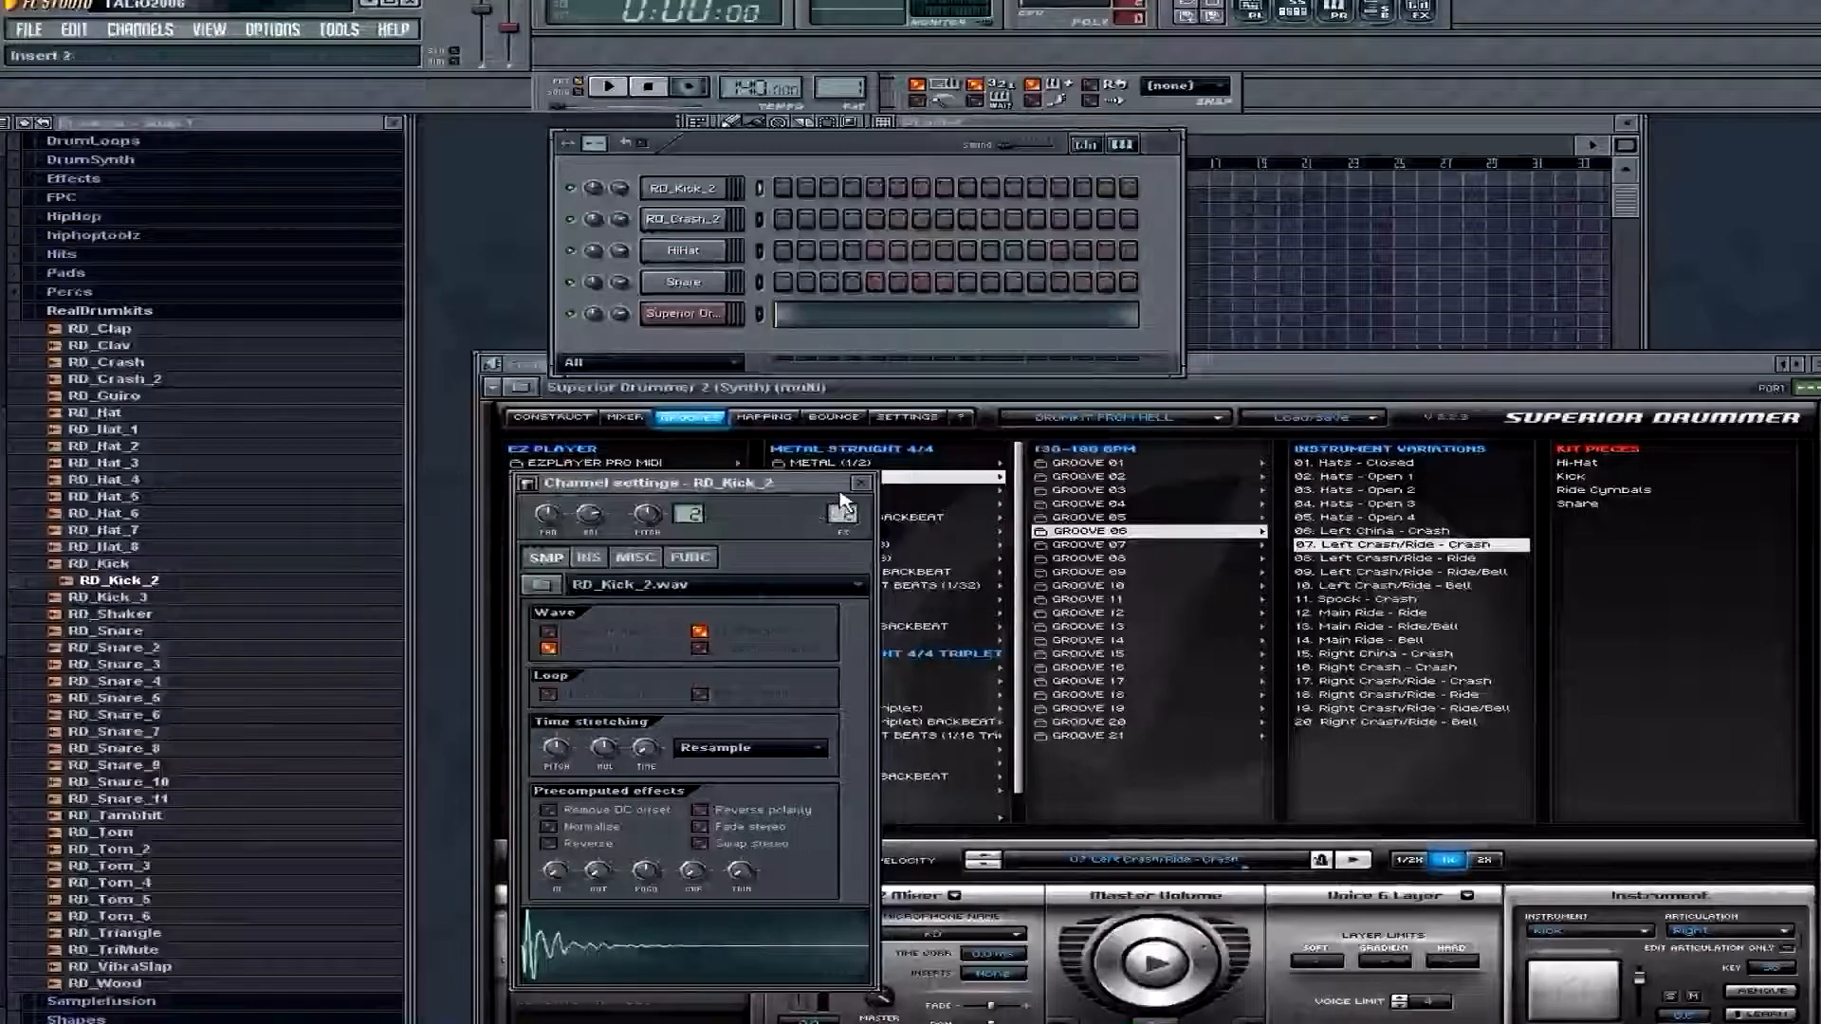
left_click(841, 512)
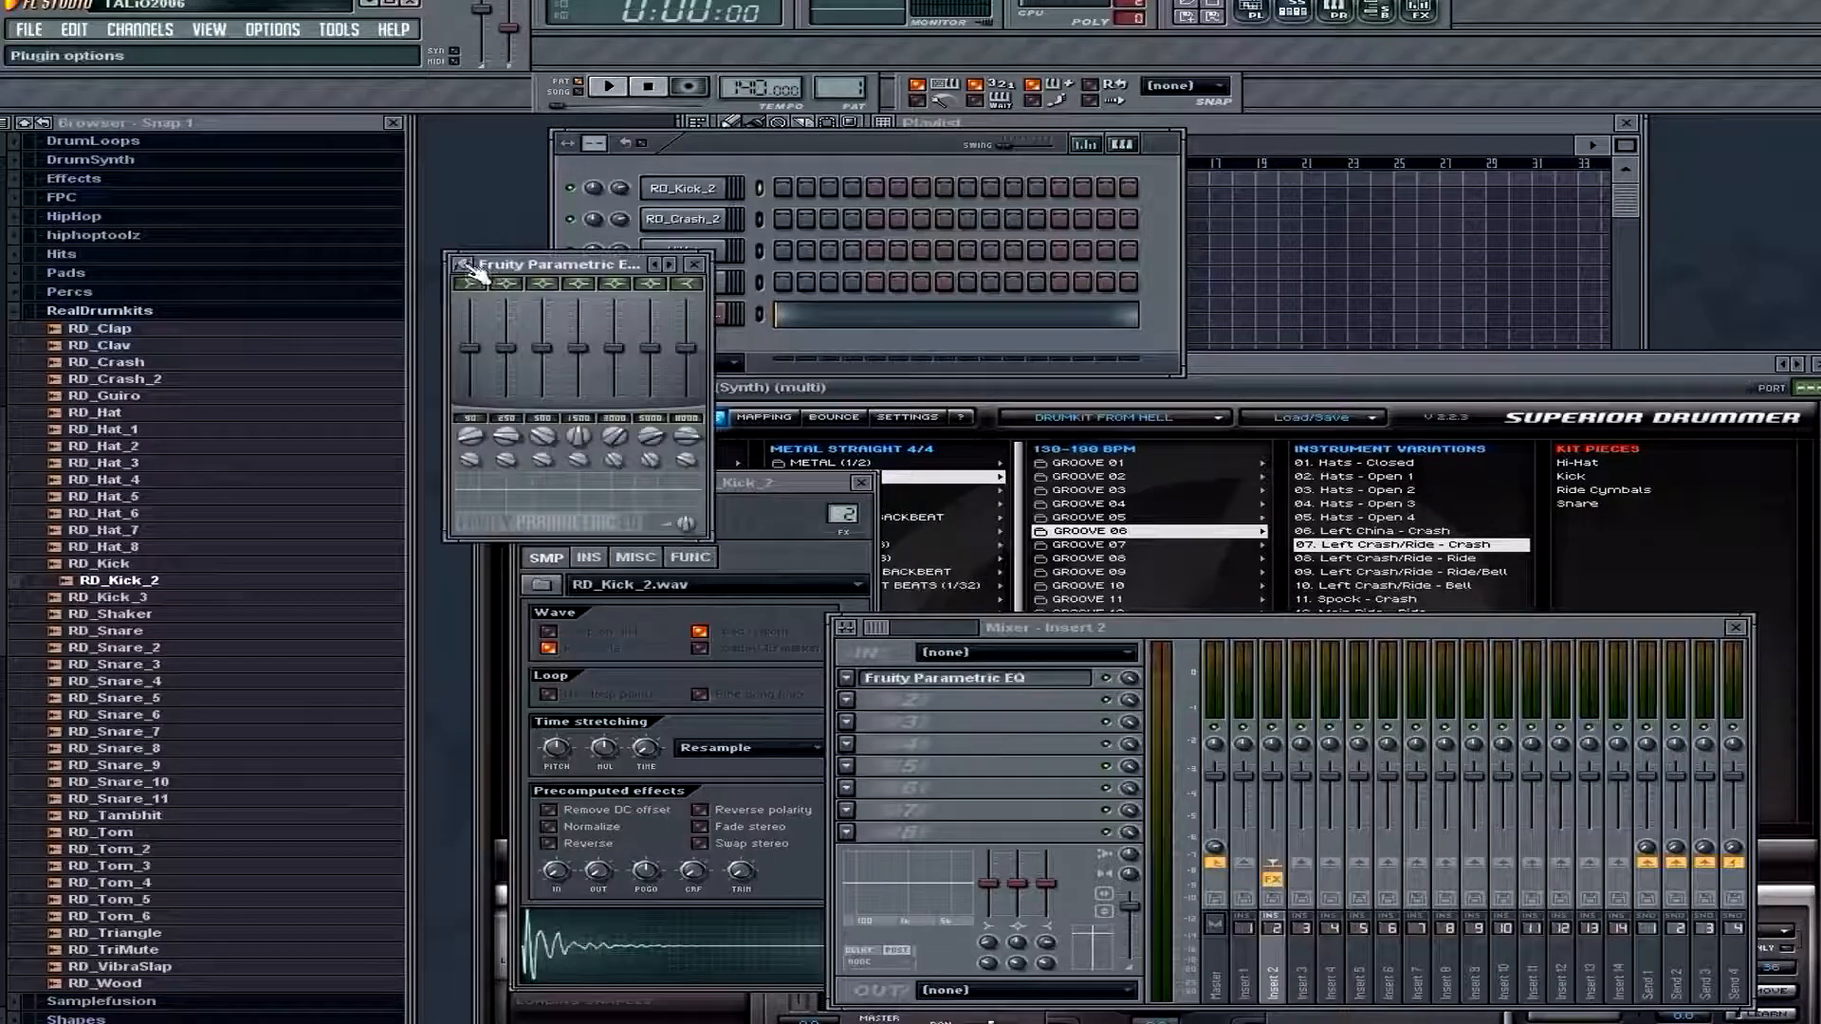
Apply the SHAN KICK preset to the Fruity Parametric EQ on Insert 2 and close the equalizer
right_click(670, 265)
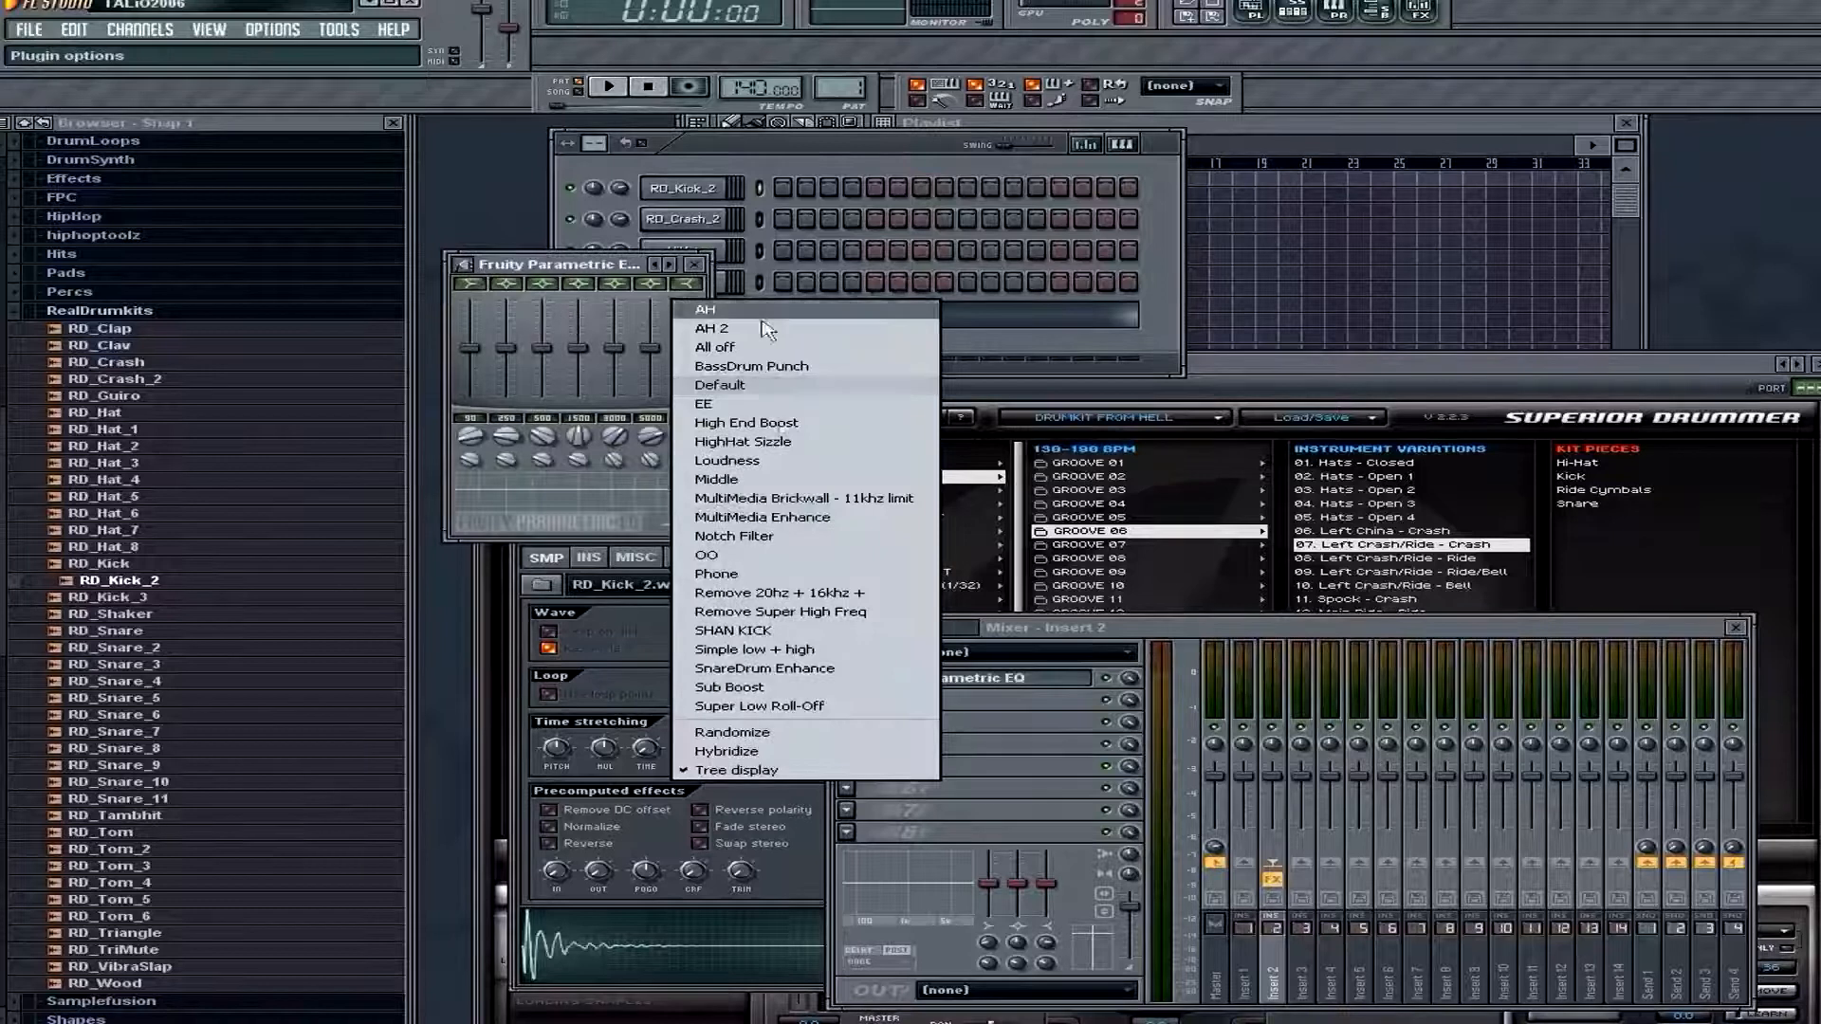
left_click(825, 630)
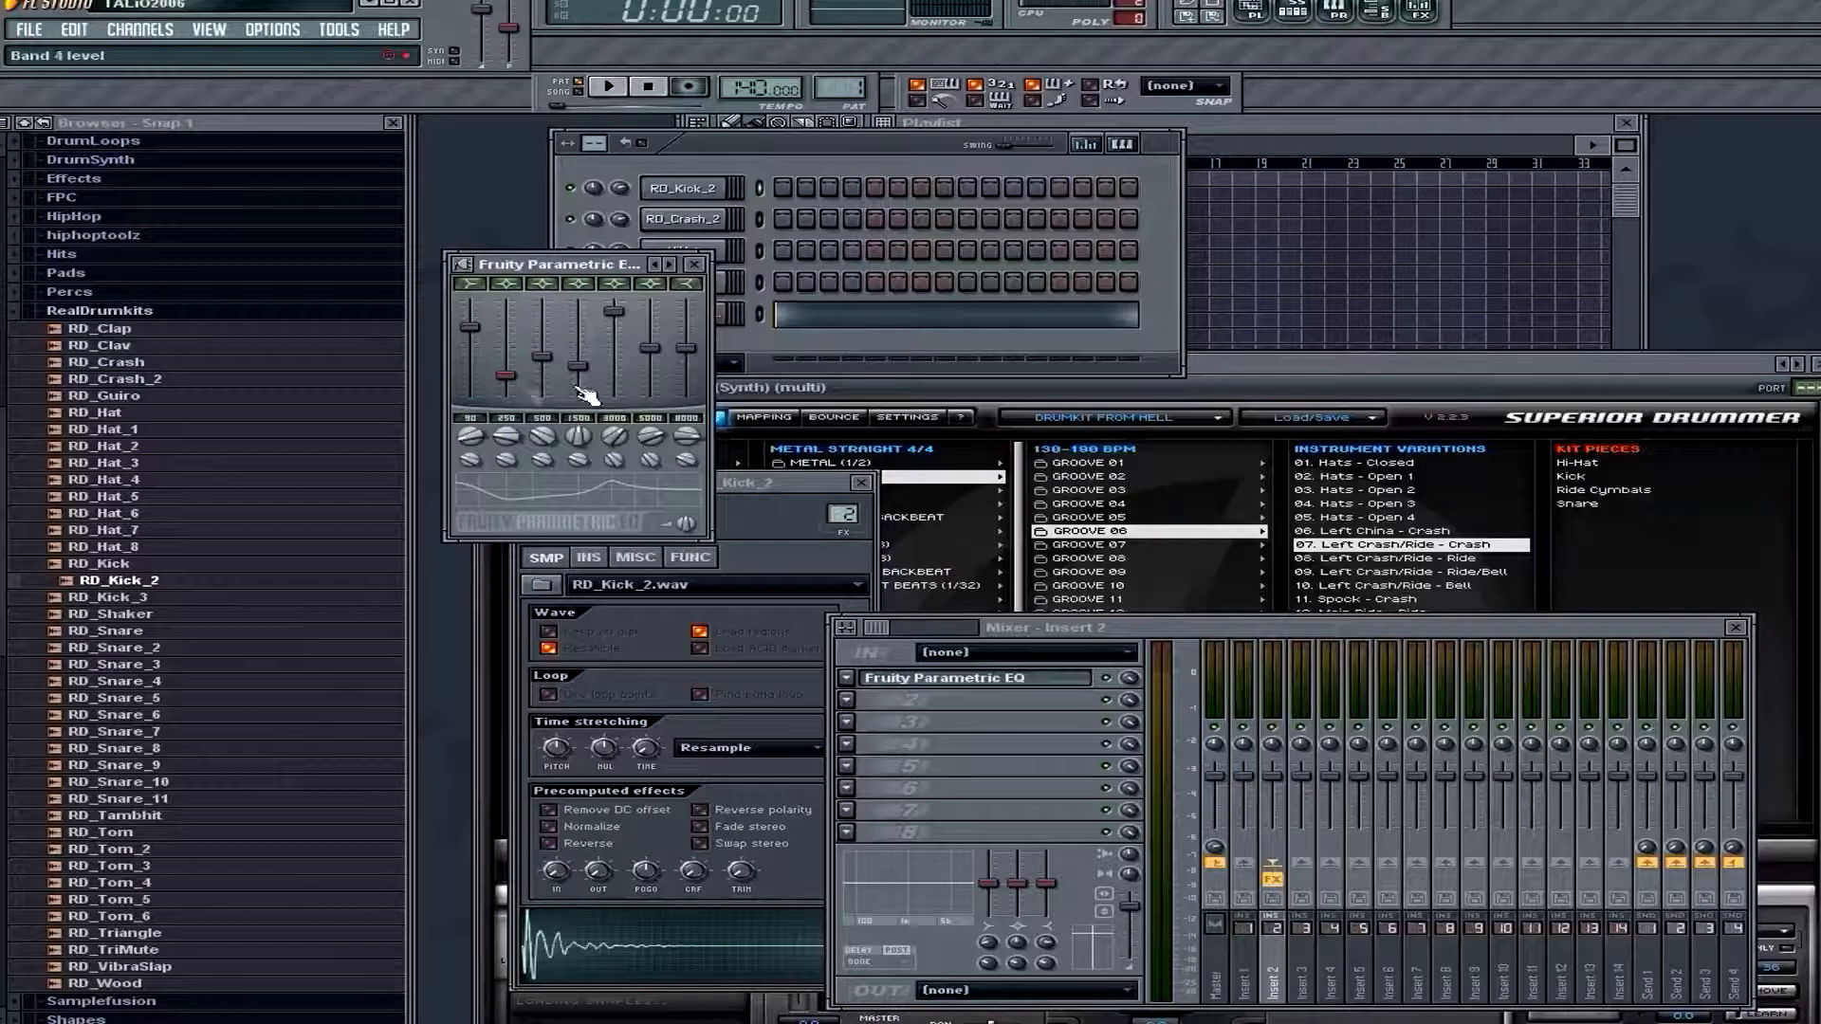
left_click(704, 265)
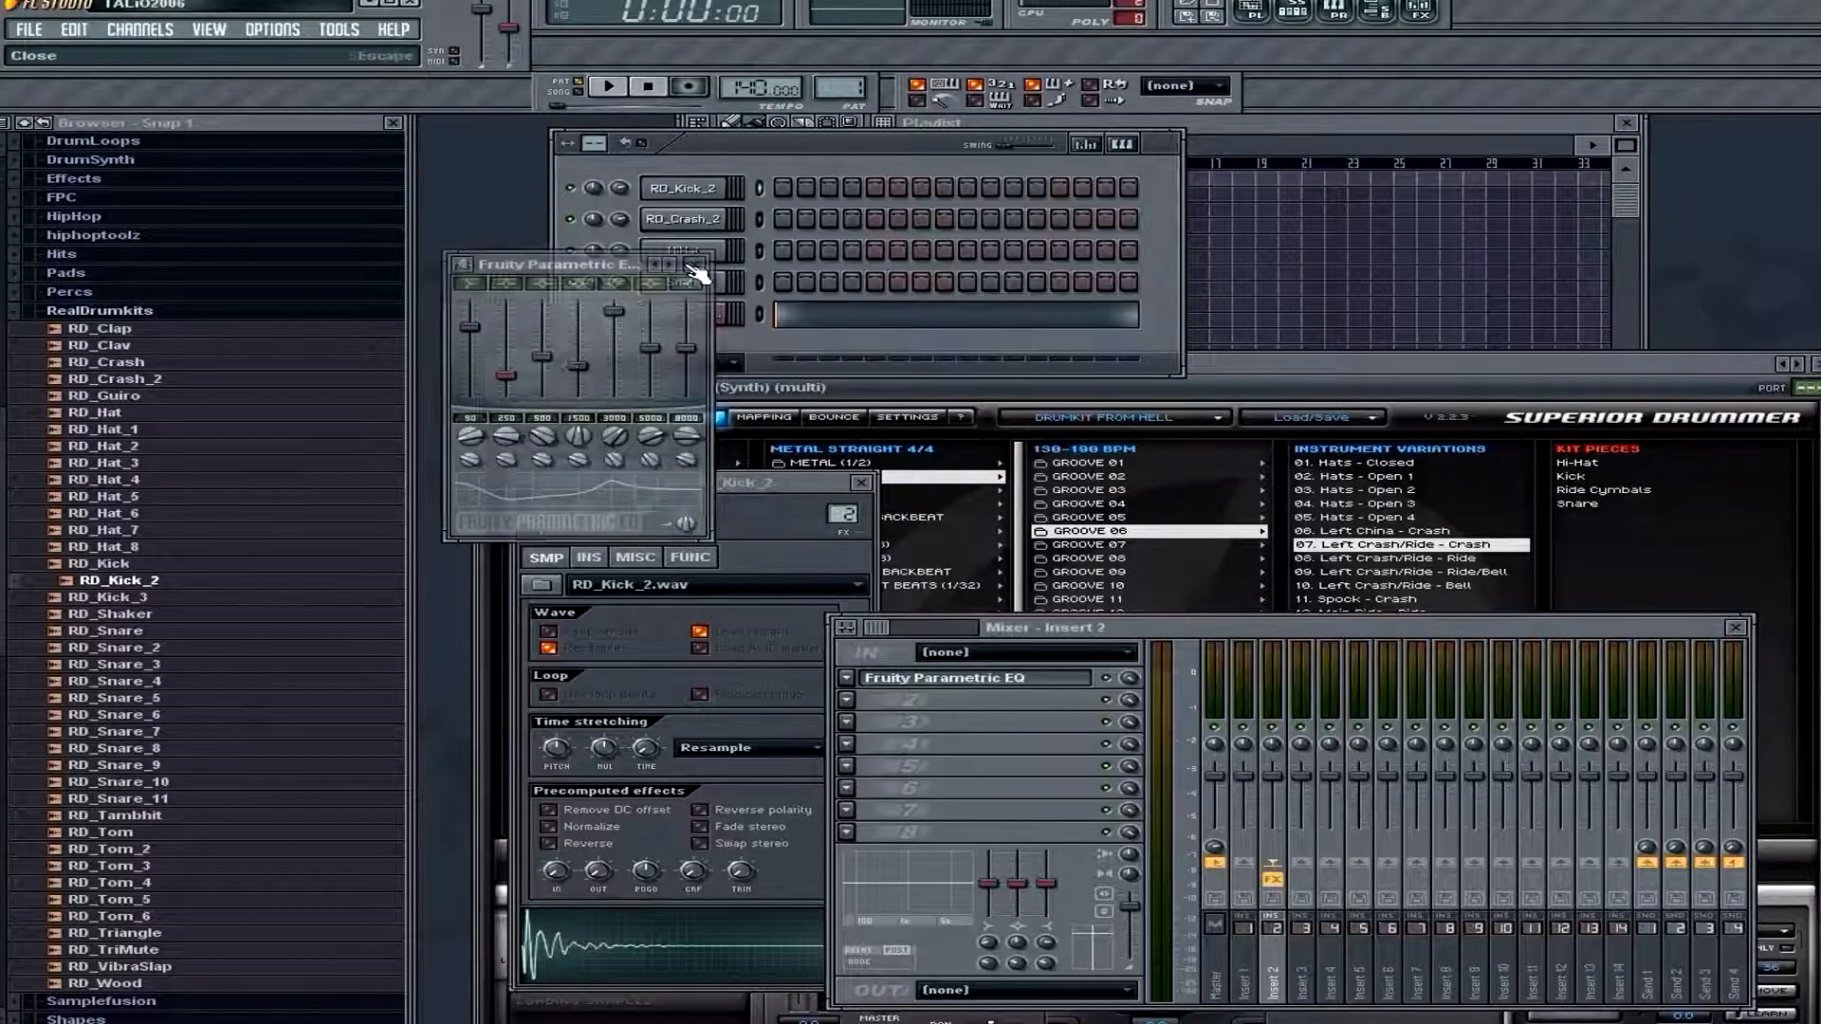
Add a kick on the first step of the RD_Kick_2 channel and play the pattern to audition it
left_click(781, 191)
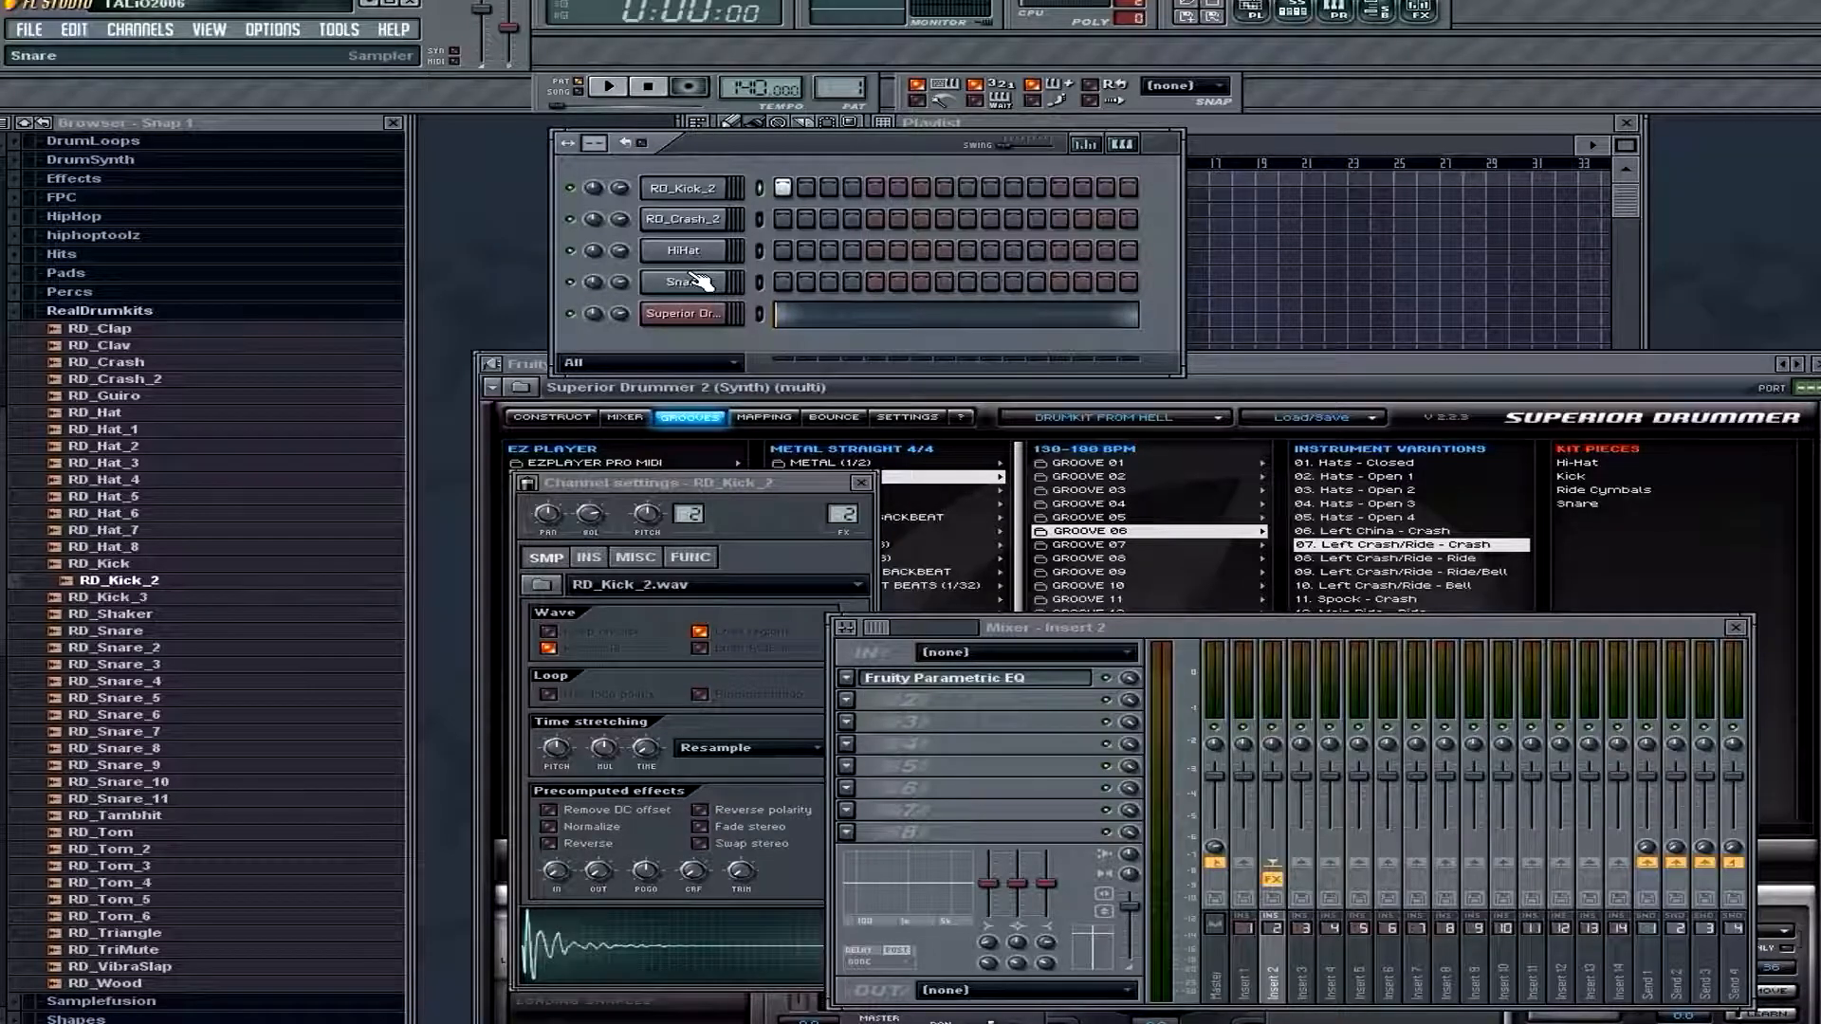
key("space")
key("space")
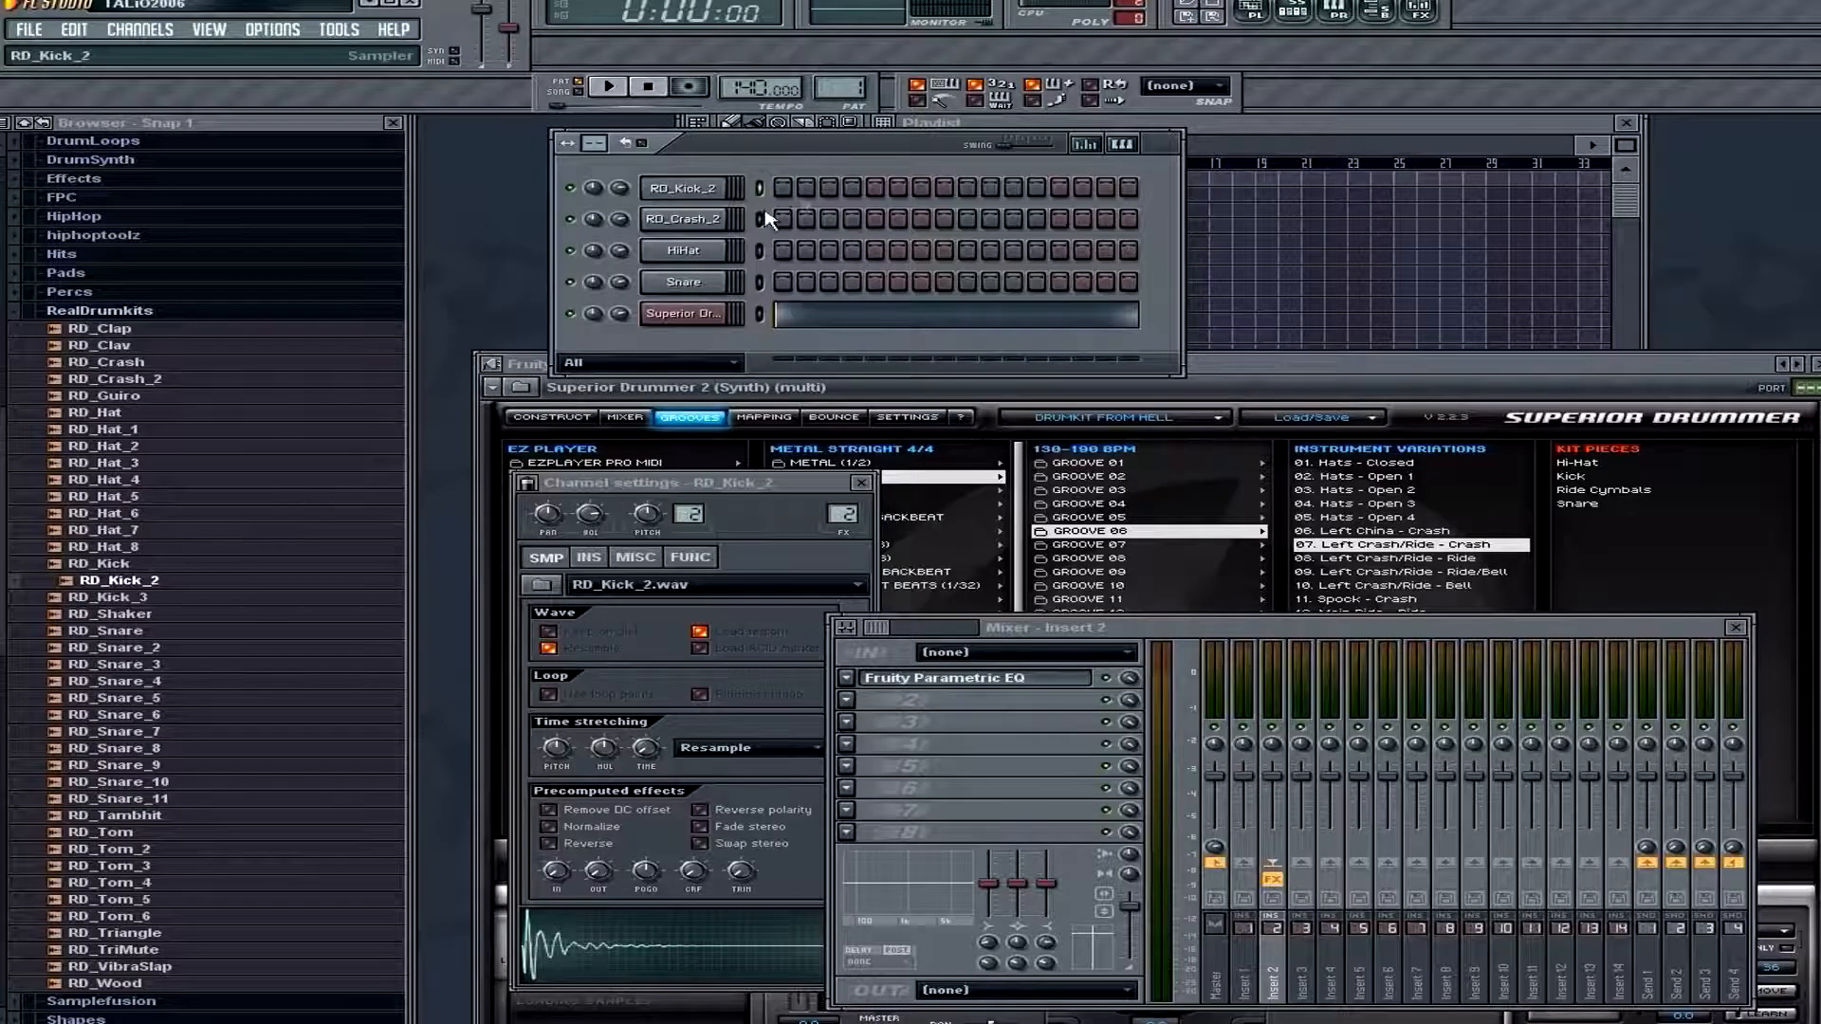
Place the three cut kick notes on C5 in the RD_Kick_2 piano roll and play the pattern
key("F7")
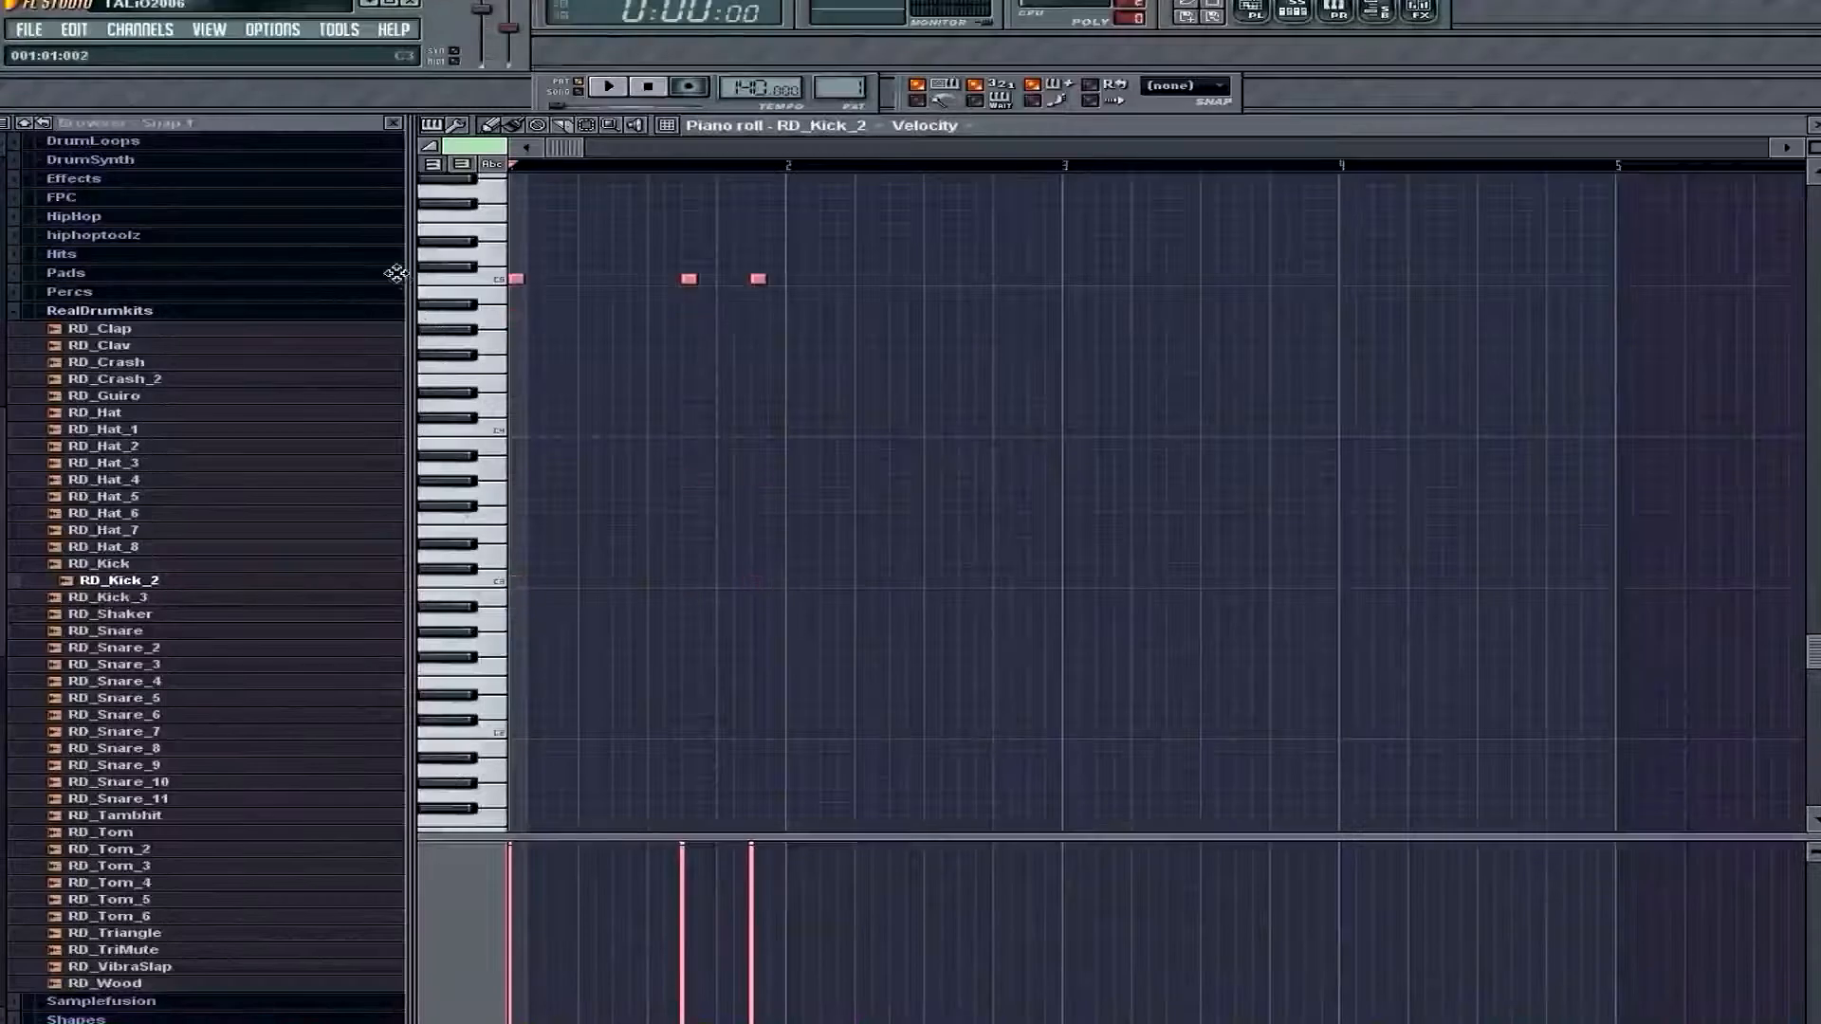
mouse_move(498, 286)
left_mouse_down()
mouse_move(493, 201)
mouse_move(494, 455)
mouse_move(515, 217)
left_mouse_up()
scroll(654, 426, "up", 4)
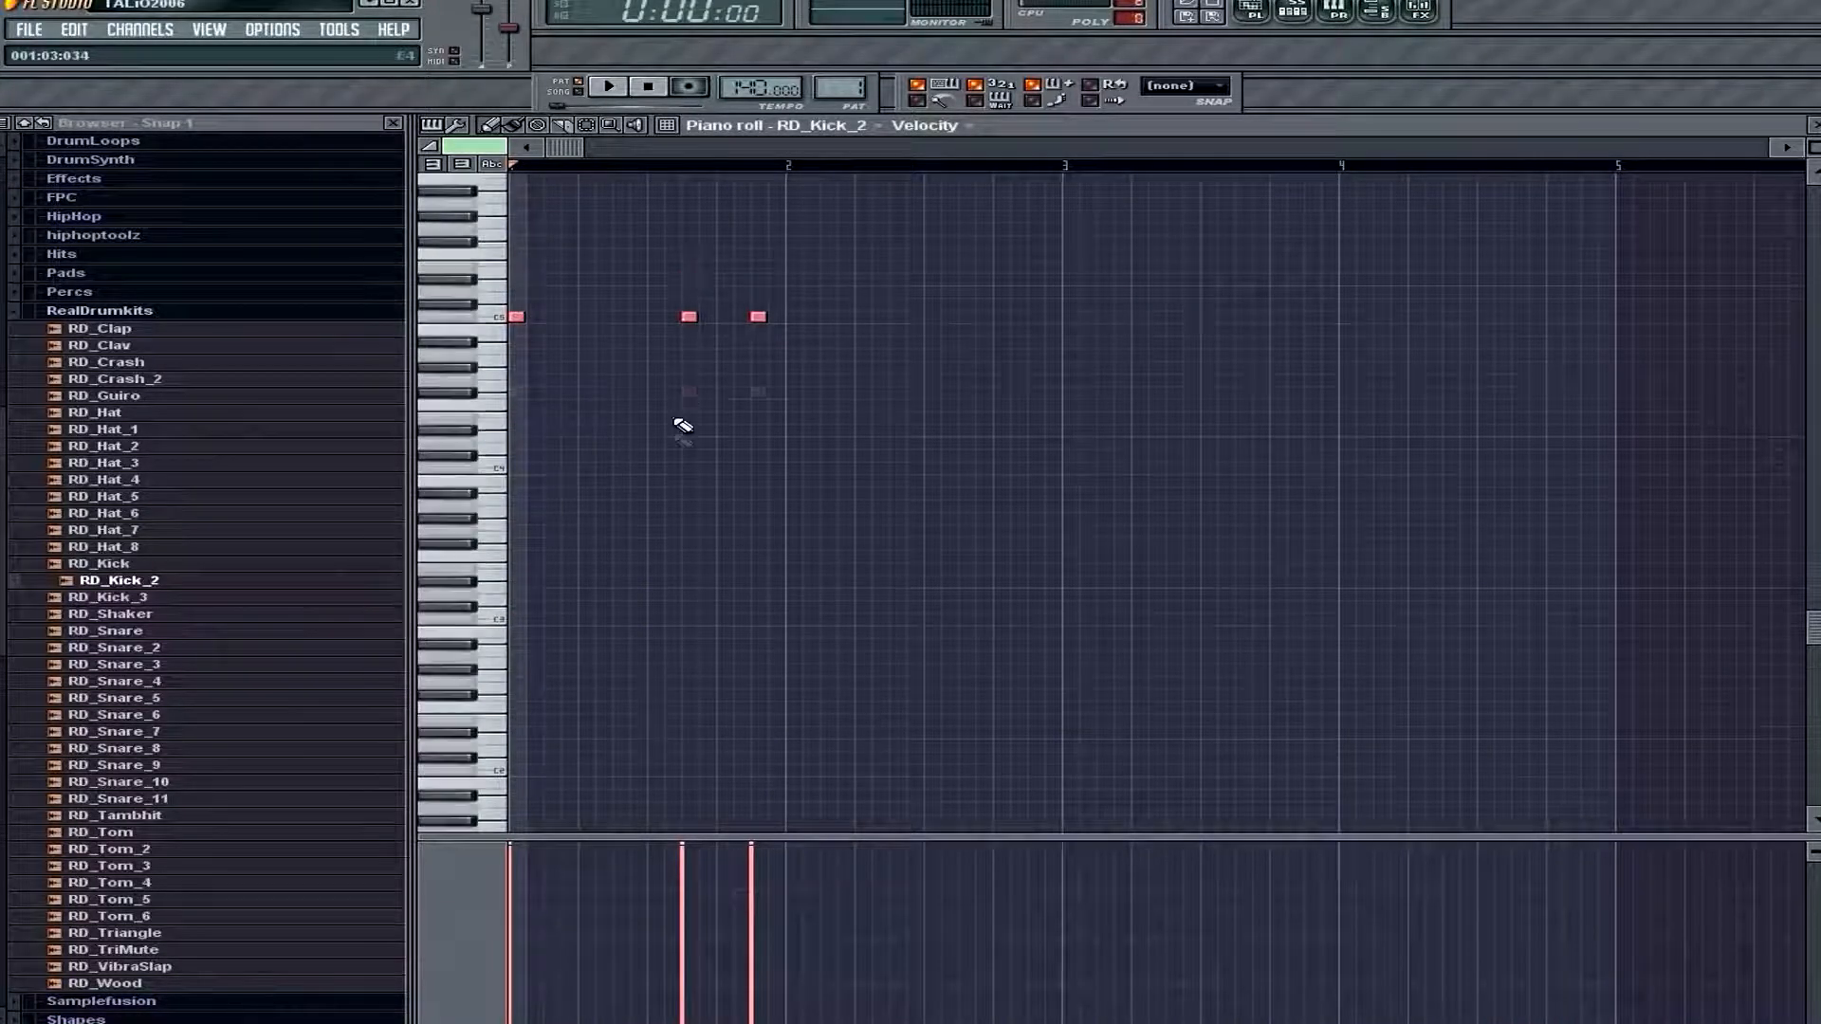
key("space")
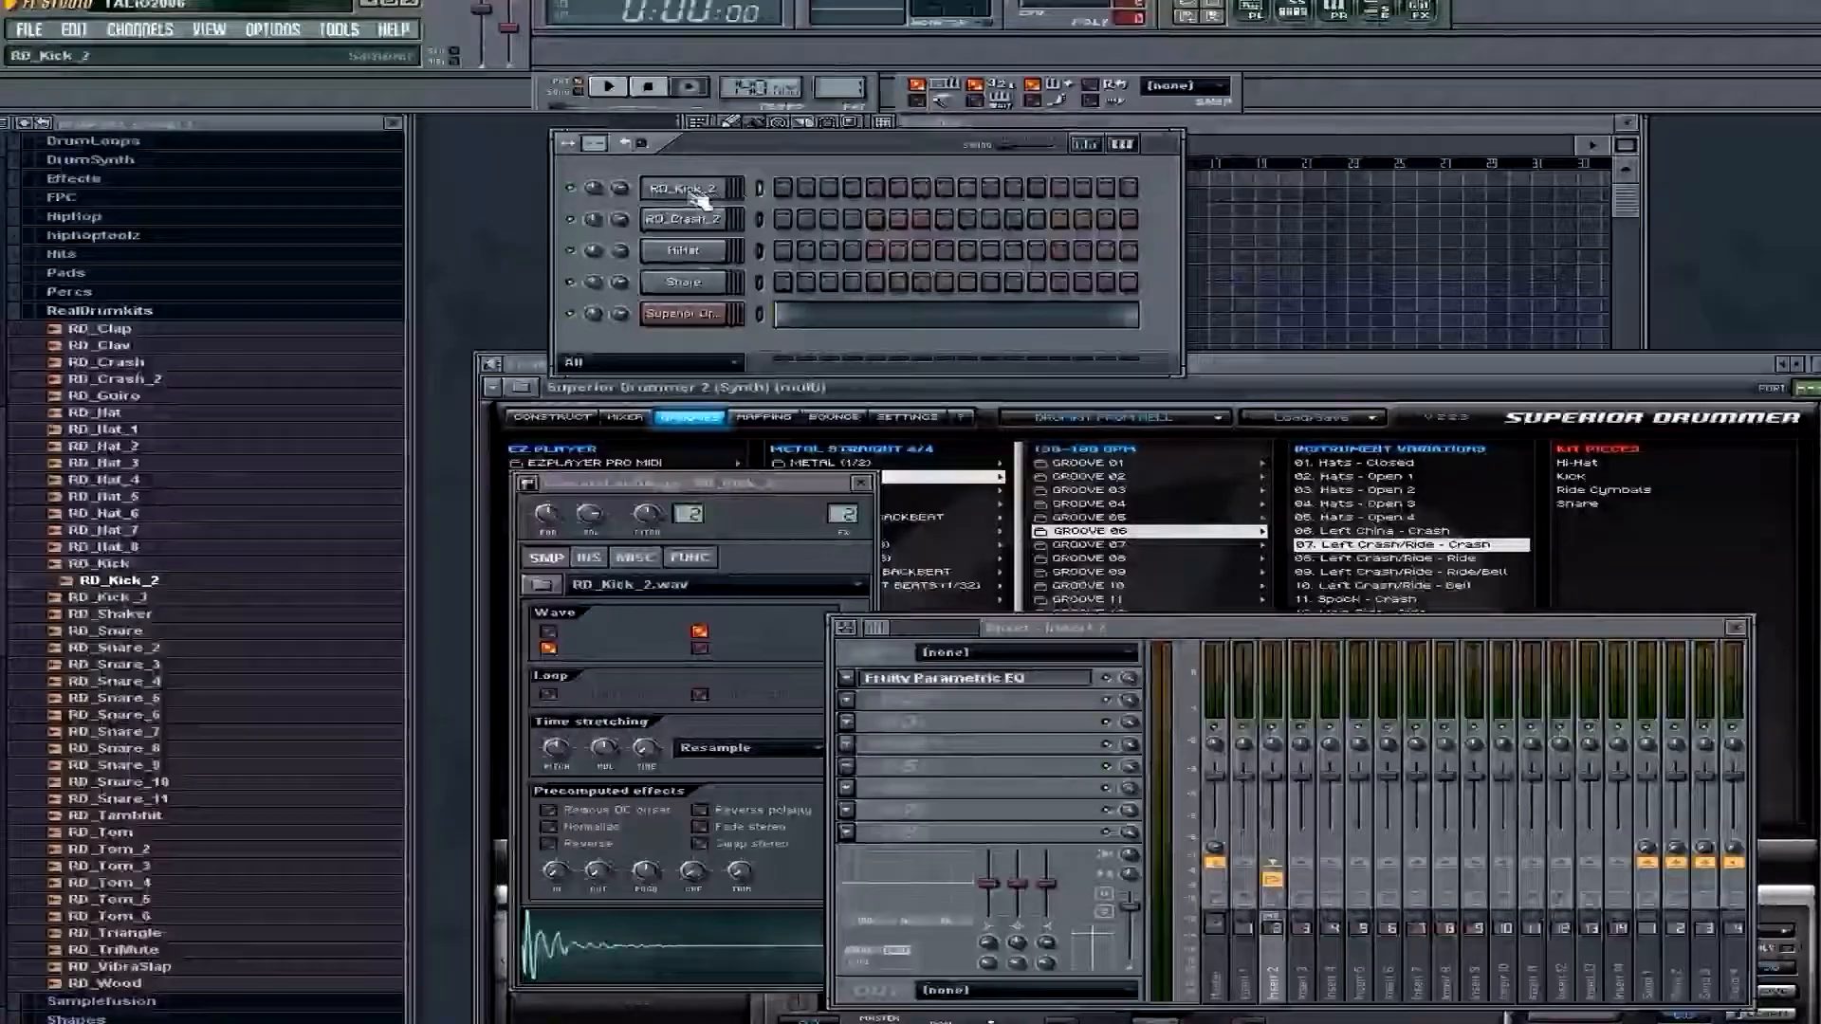
Fill all sixteen steps of the RD_Kick_2 channel and play the pattern from its piano roll
left_click_drag(782, 192, 1254, 195)
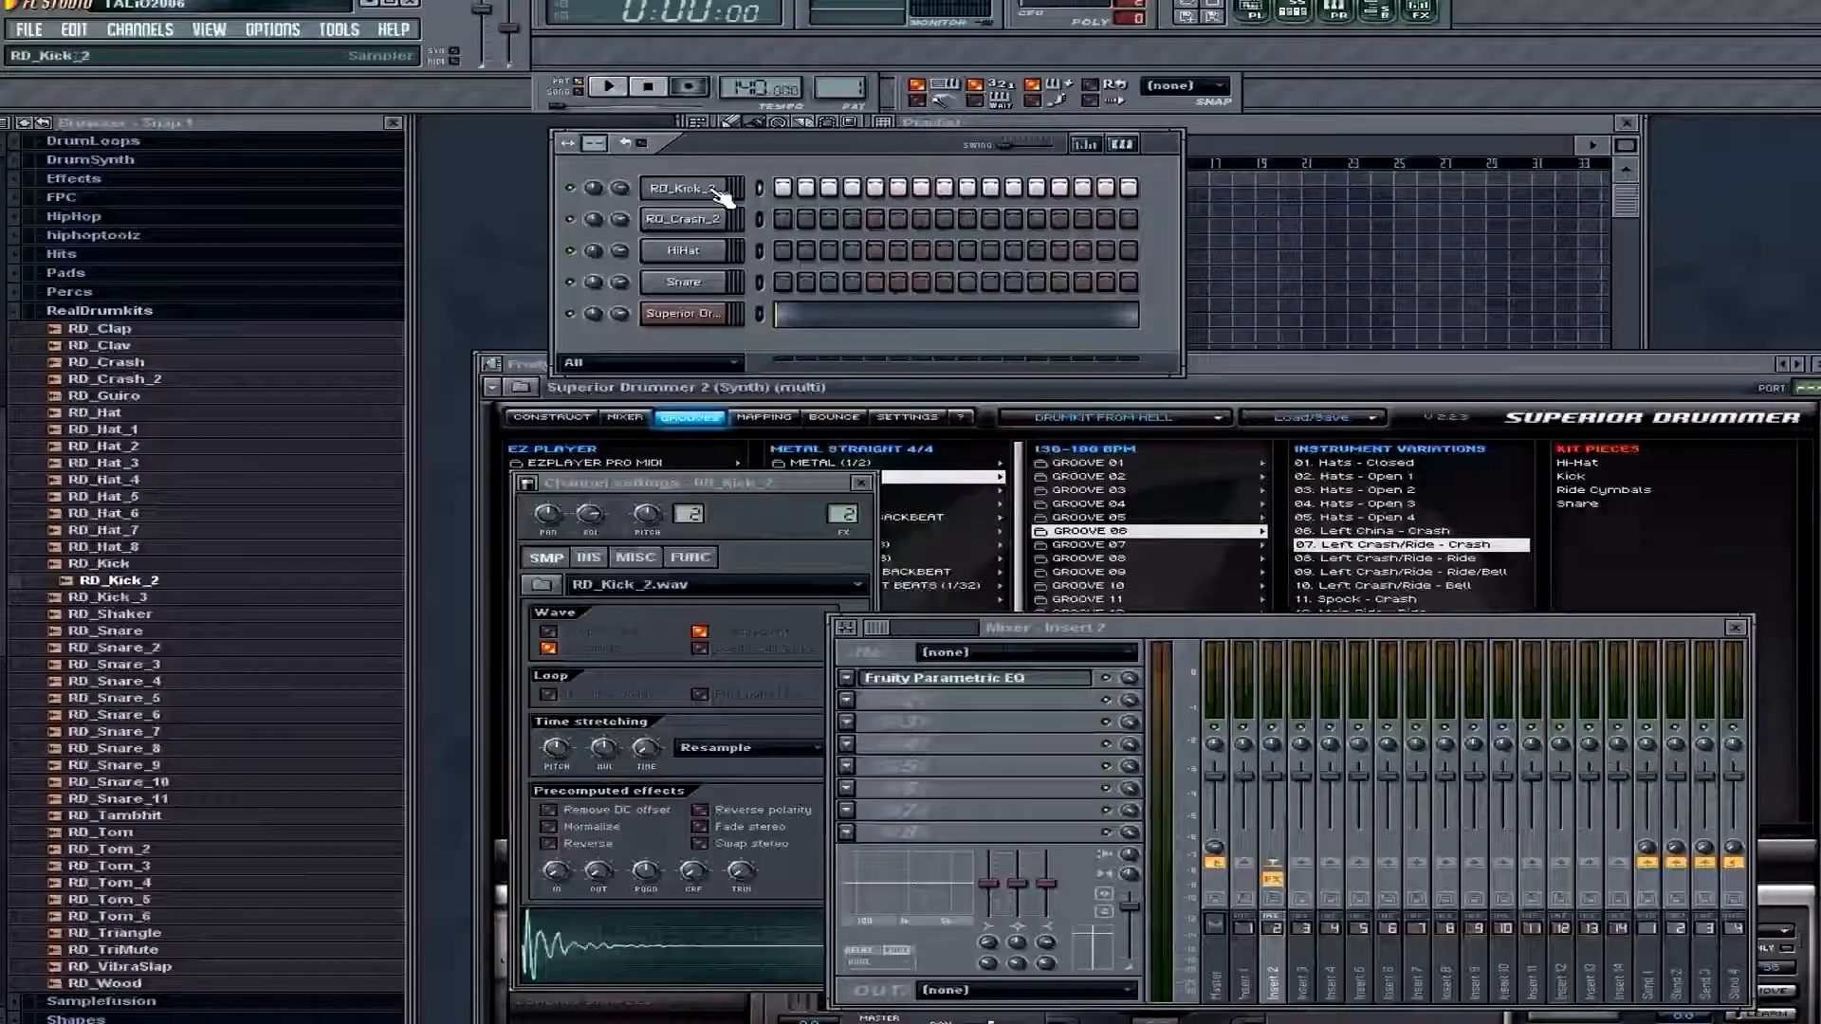
key("F7")
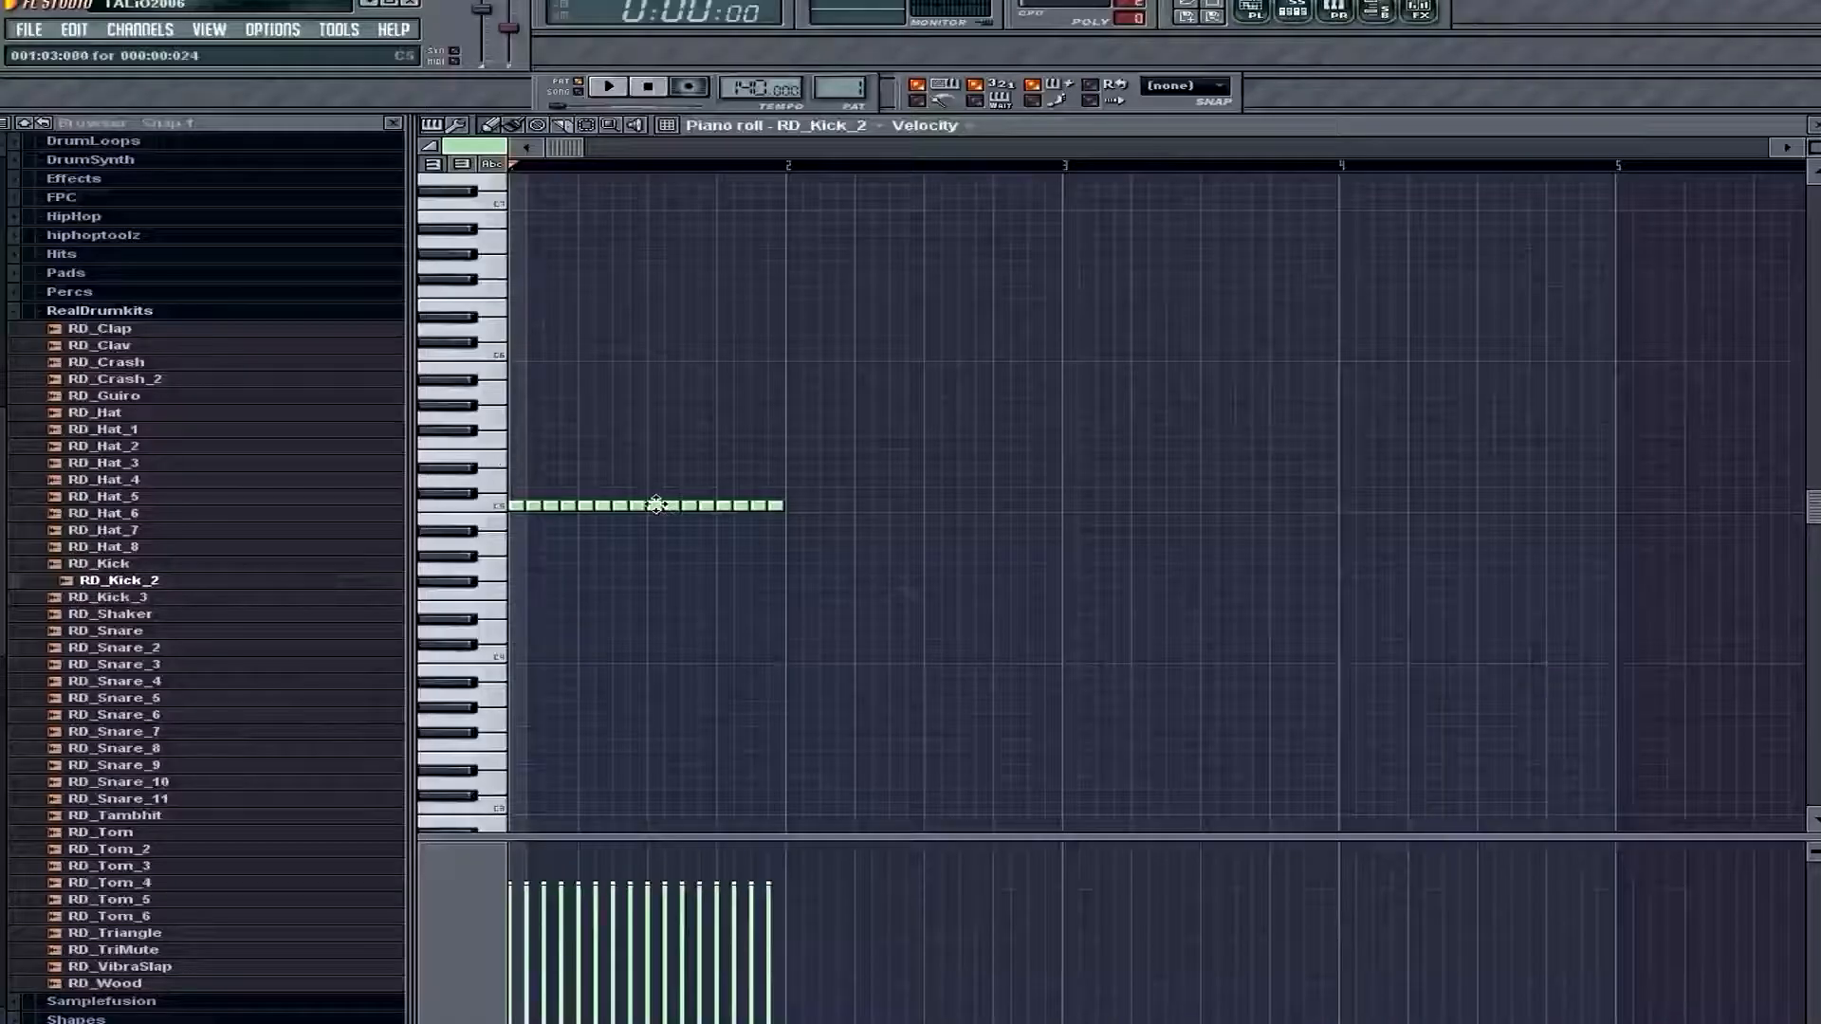
key("space")
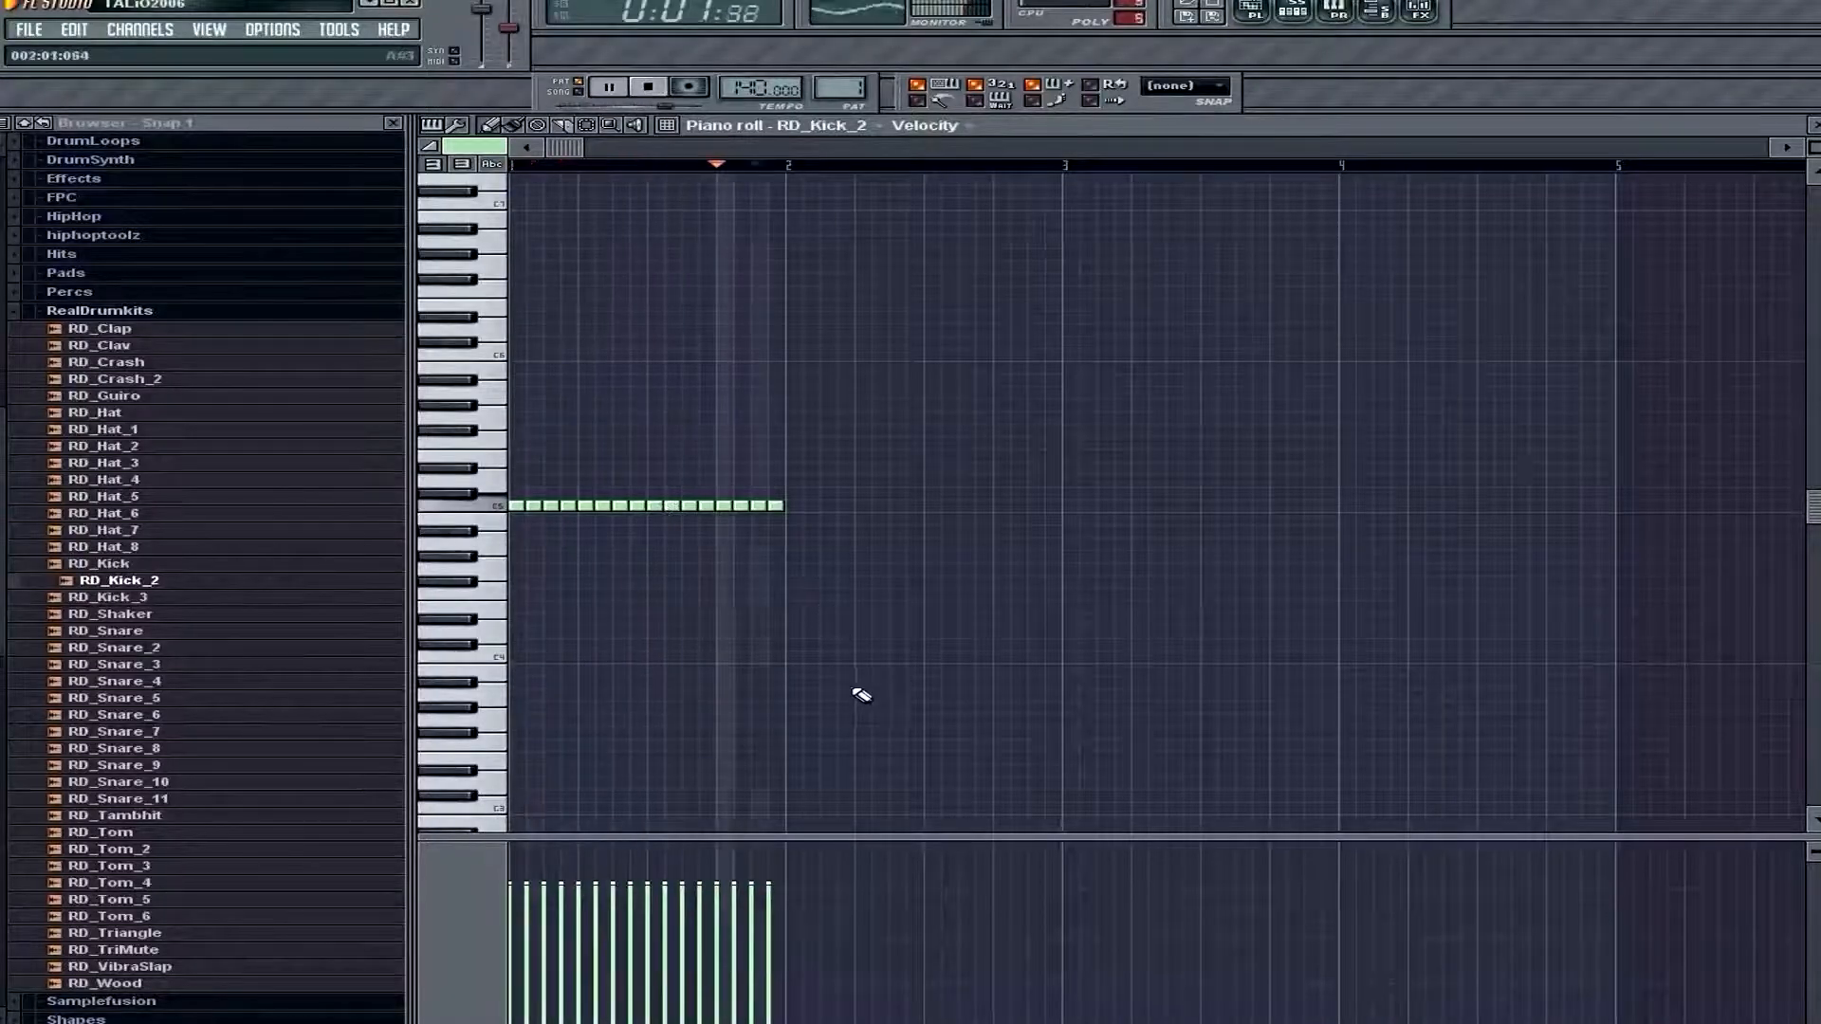
key("space")
Raise the velocities of all RD_Kick_2 notes with slight variation between them and play the pattern
mouse_move(762, 871)
left_mouse_down()
mouse_move(427, 854)
mouse_move(590, 851)
left_mouse_up()
key("space")
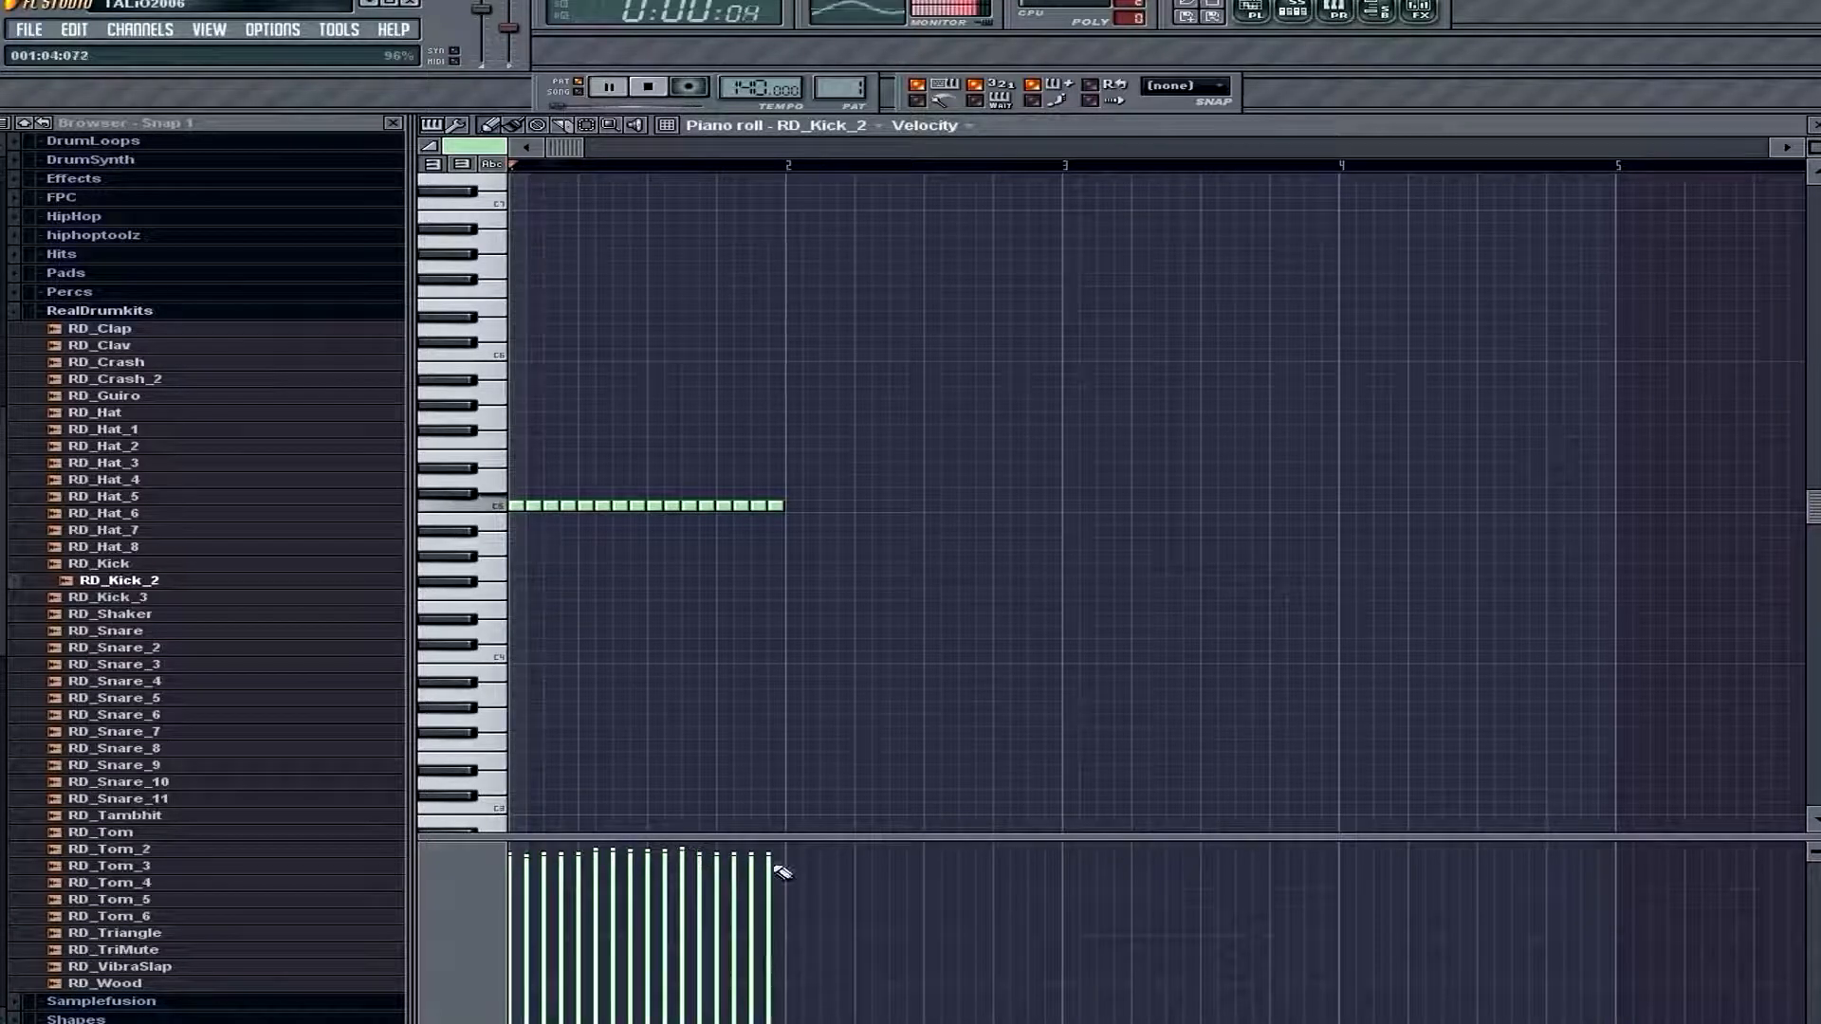
key("space")
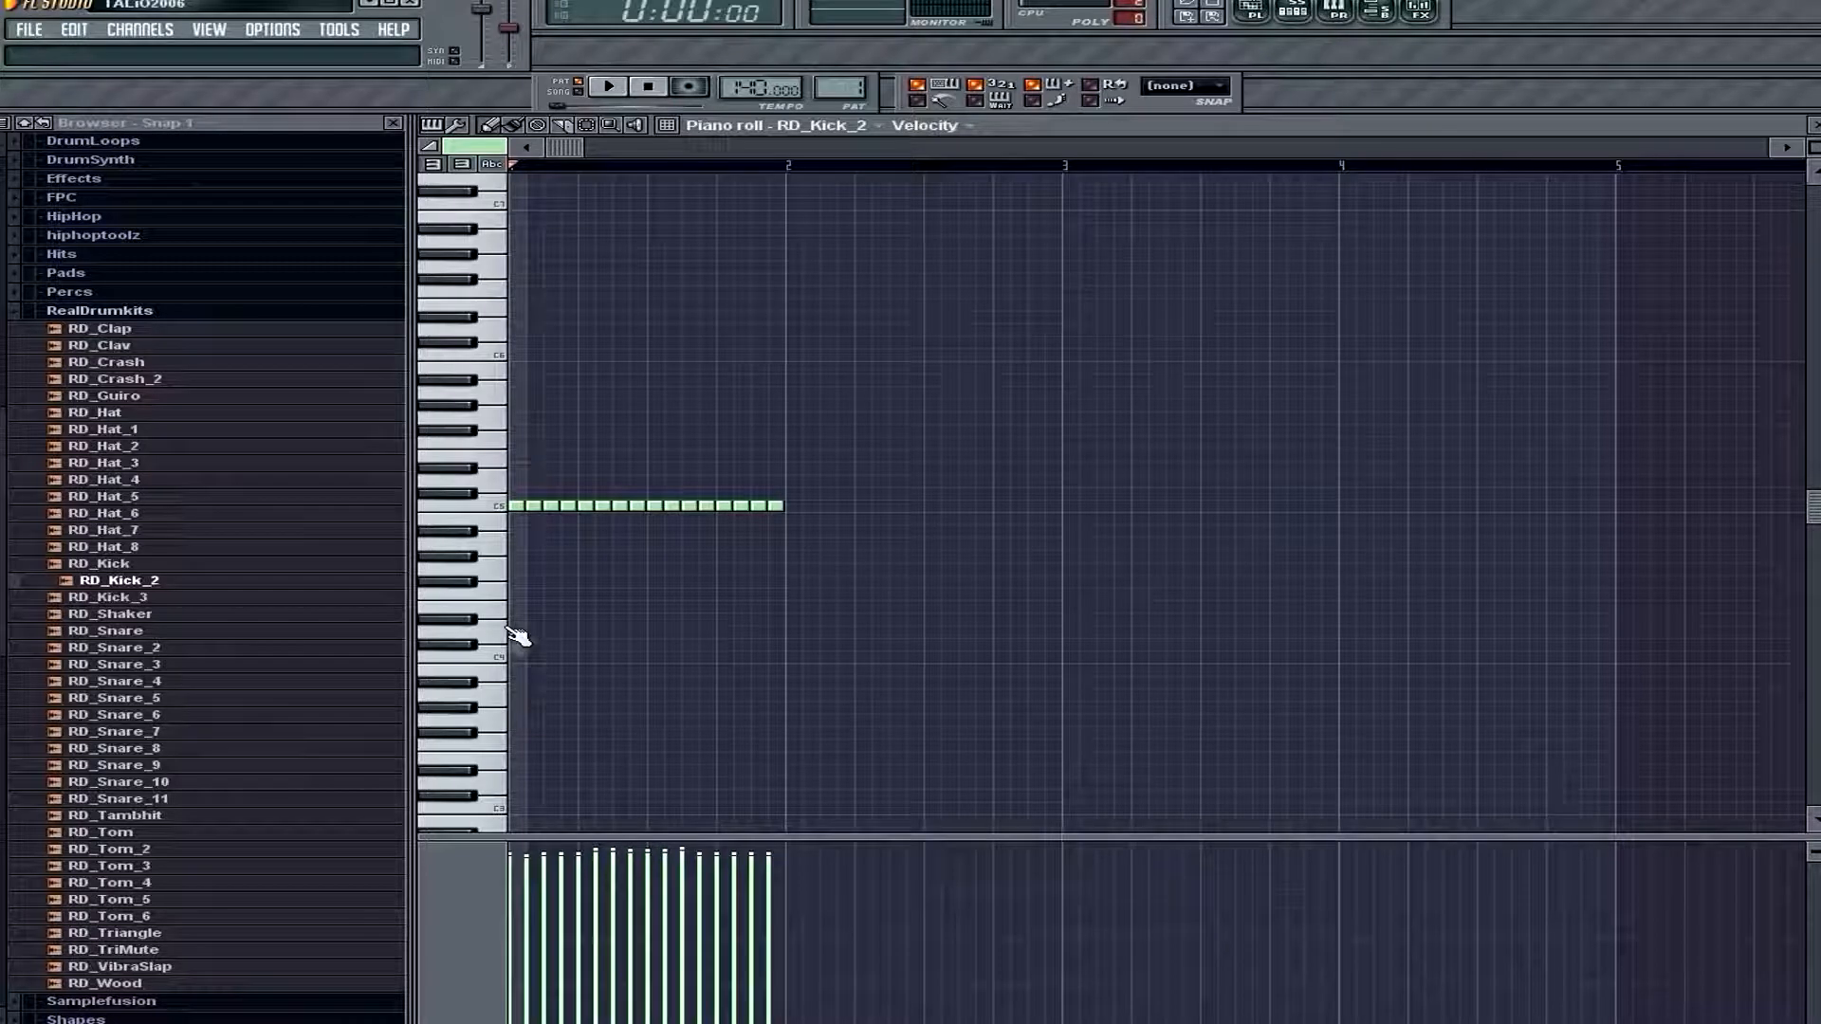
Shift the fifth kick note slightly later, off the grid, and play the pattern to hear the timing change
scroll(765, 617, "up", 1)
left_click_drag(1809, 153, 1809, 124)
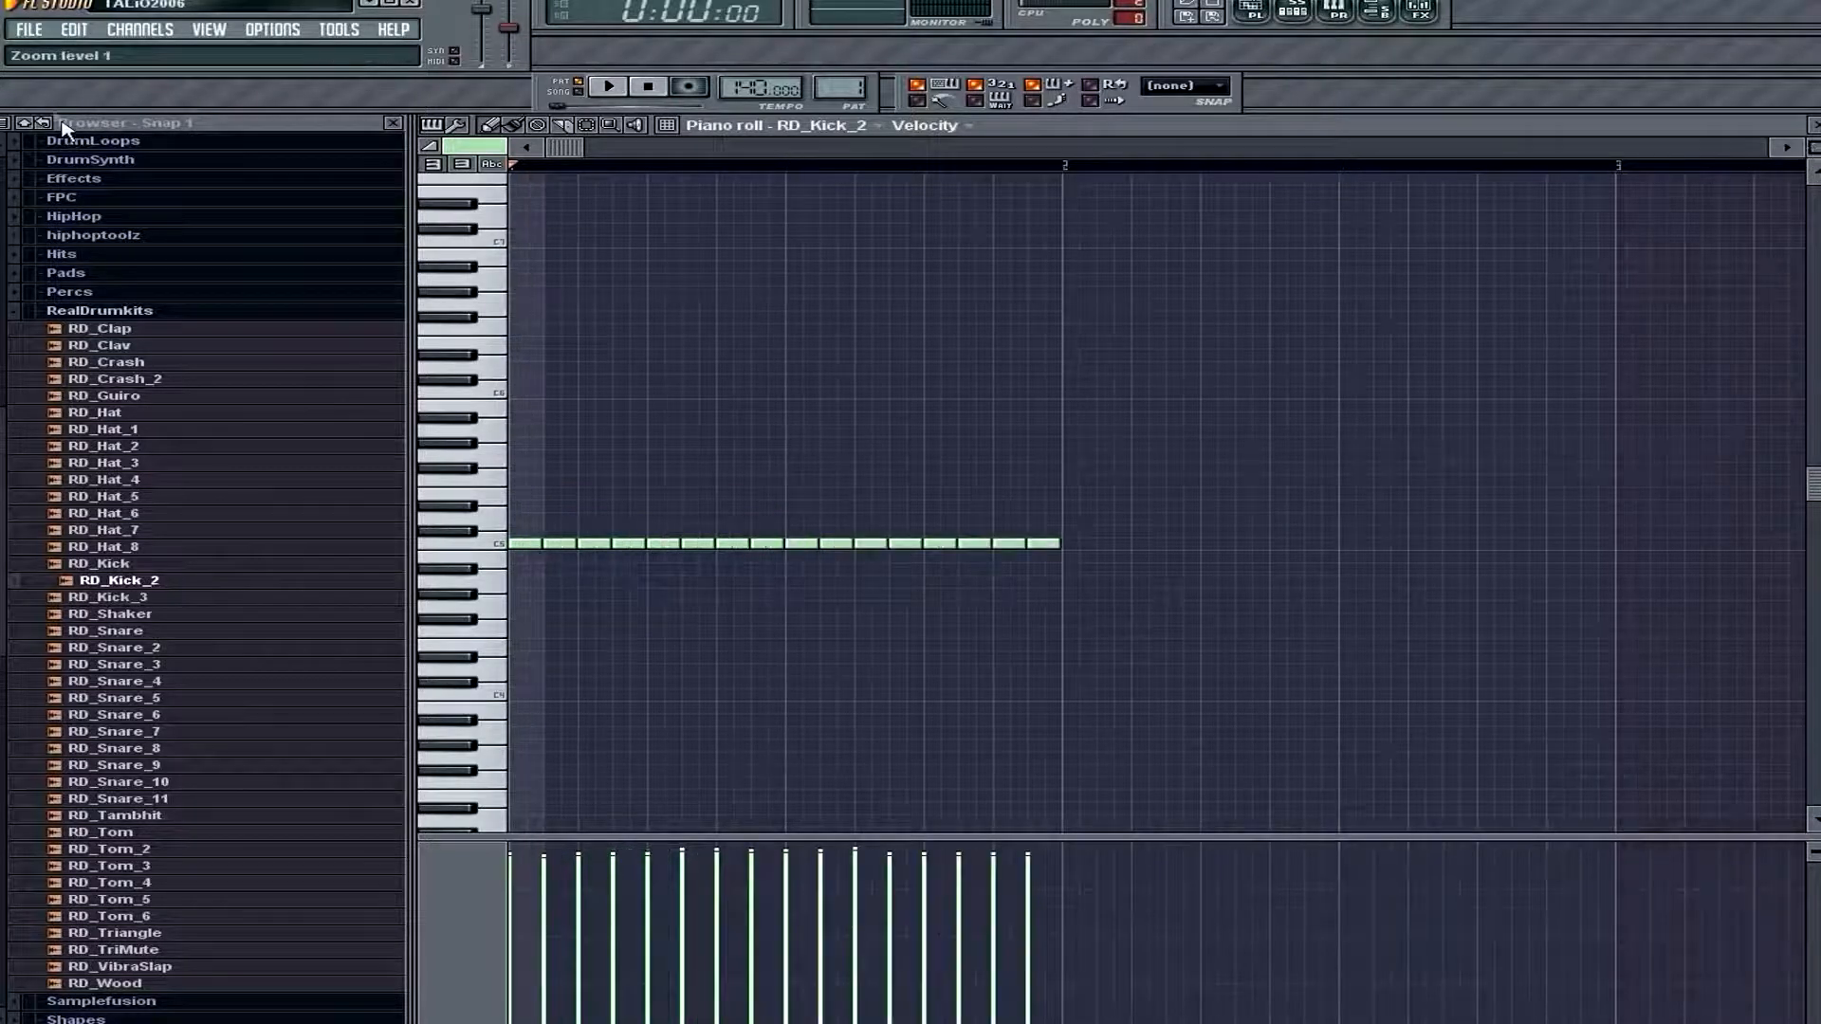
mouse_move(664, 542)
left_mouse_down()
mouse_move(681, 544)
mouse_move(661, 546)
left_mouse_up()
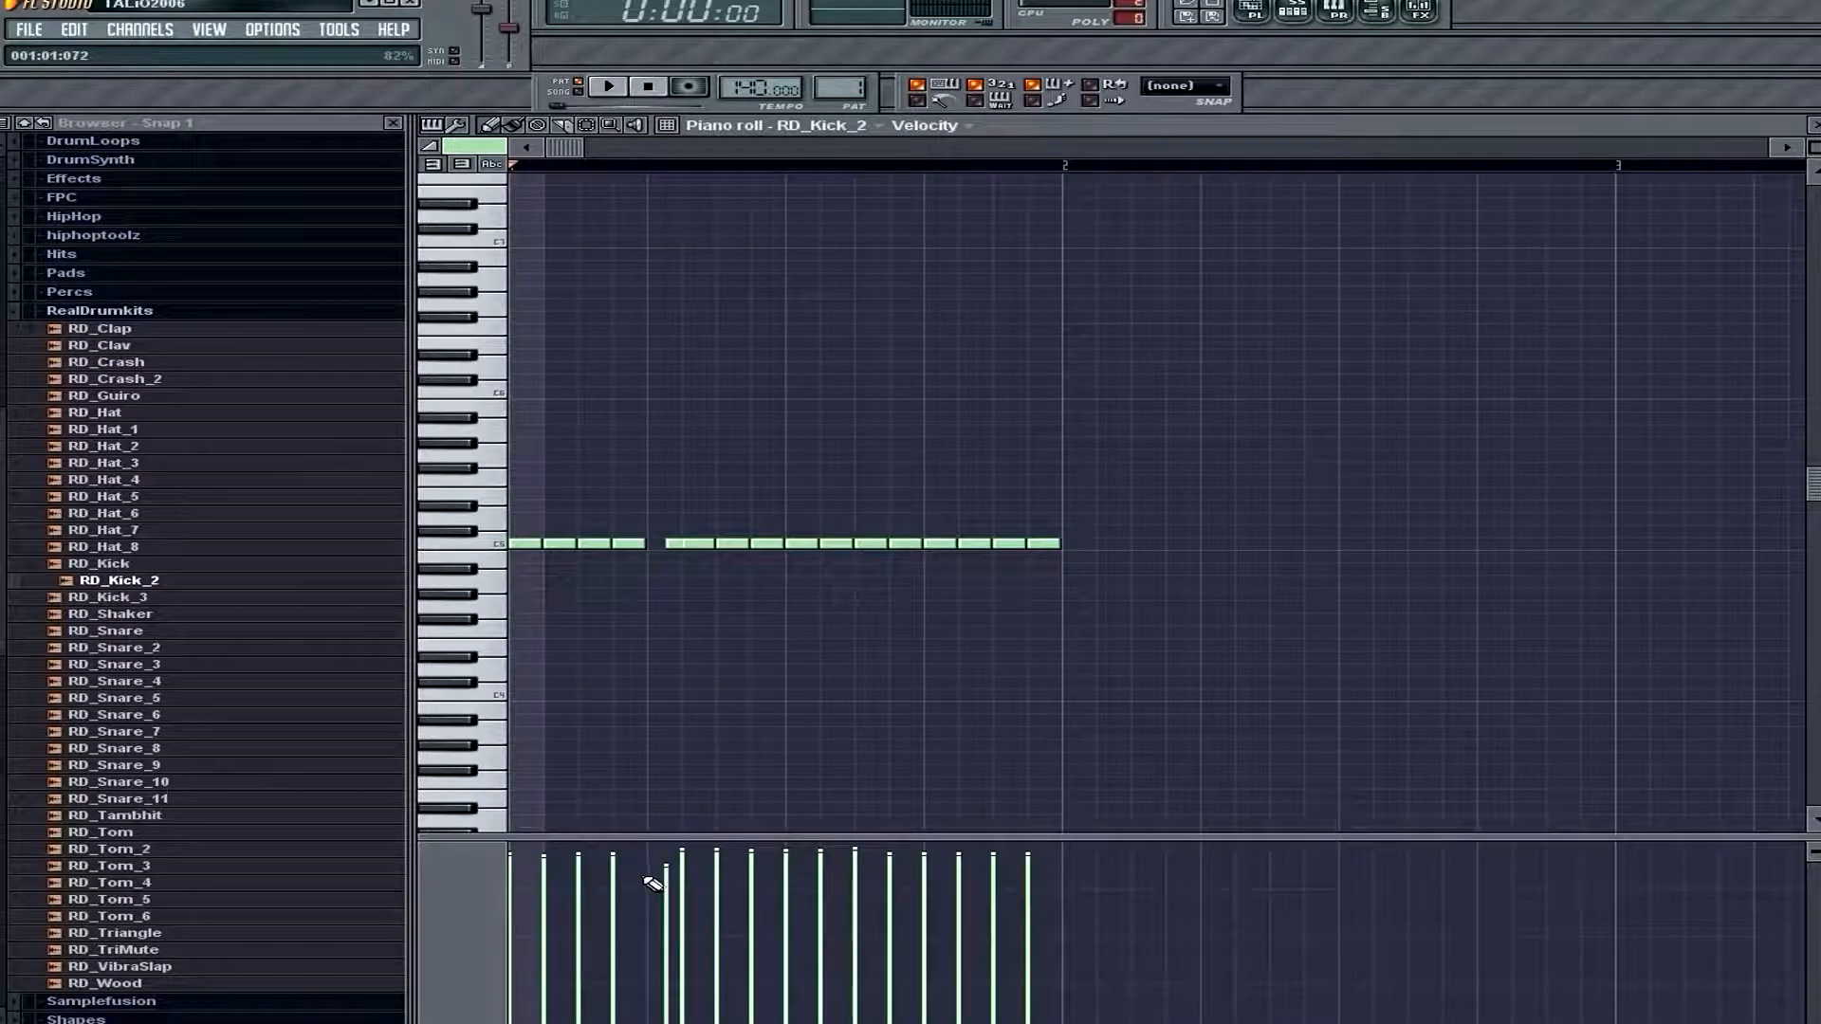
key("space")
key("space")
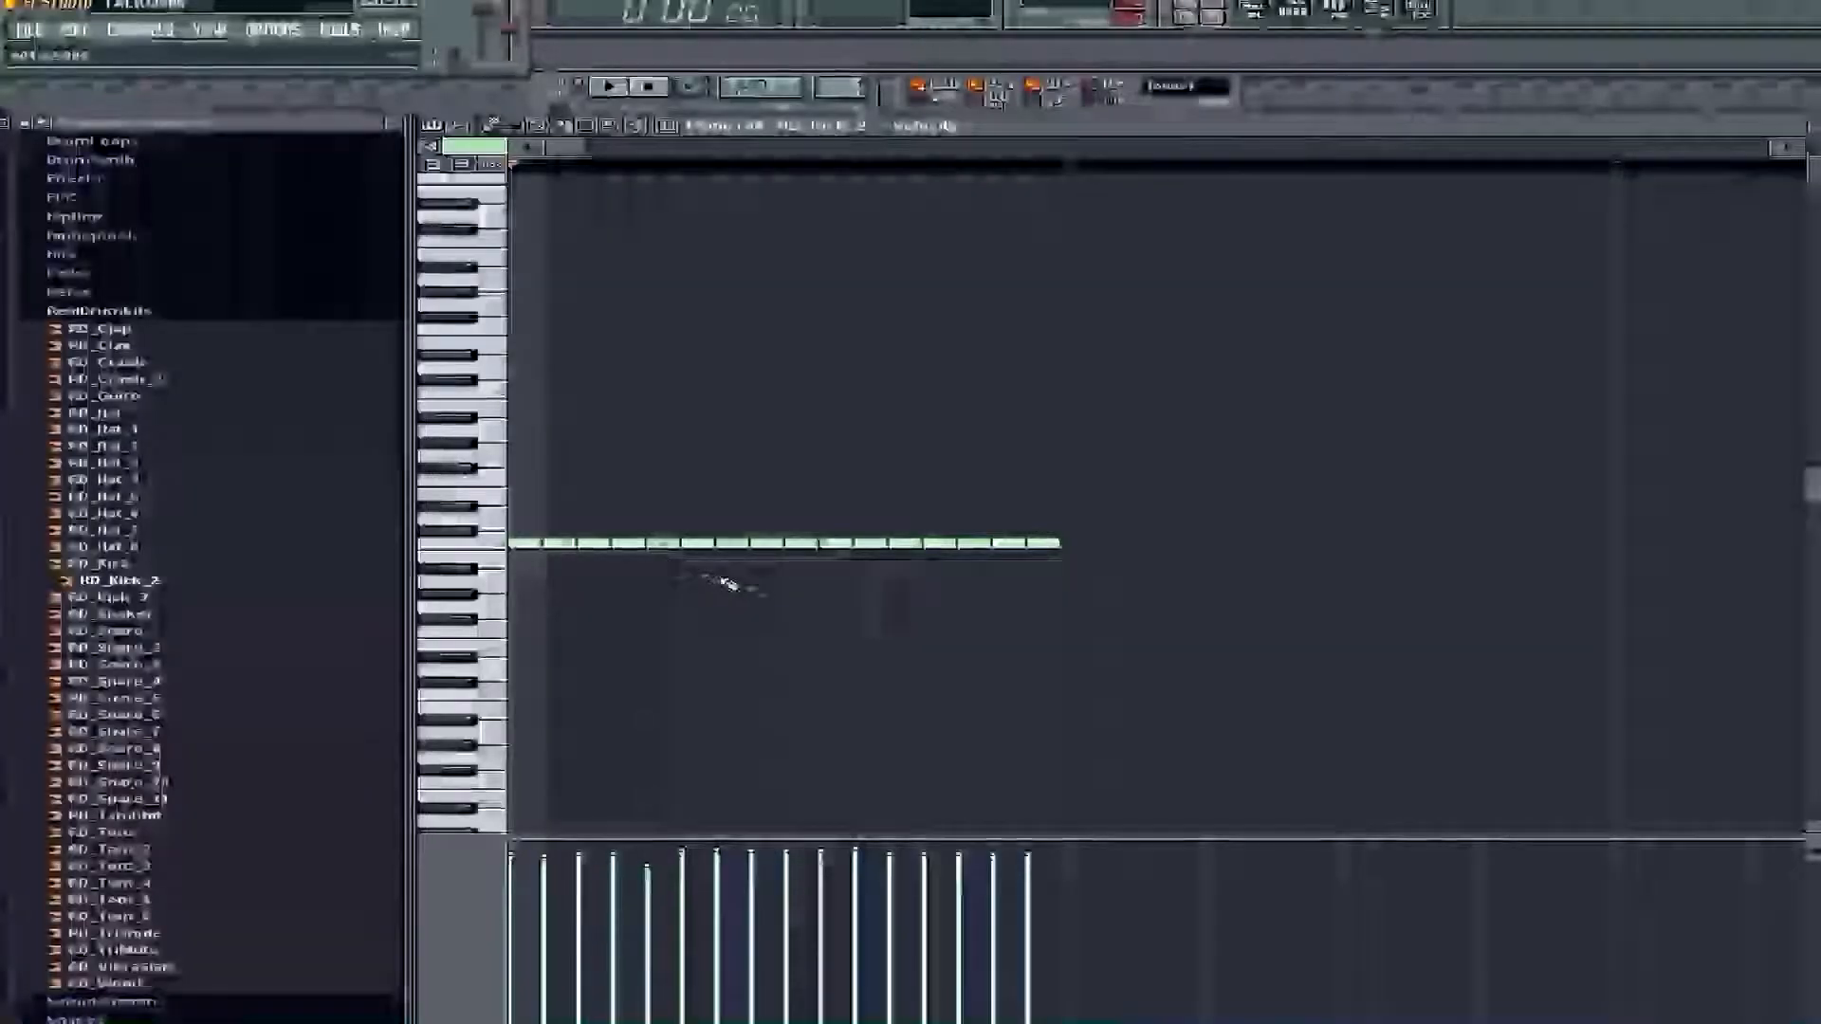
Compare timings by playing the even kick pattern, delaying the fifth kick again, restoring it and replaying the pattern
key("space")
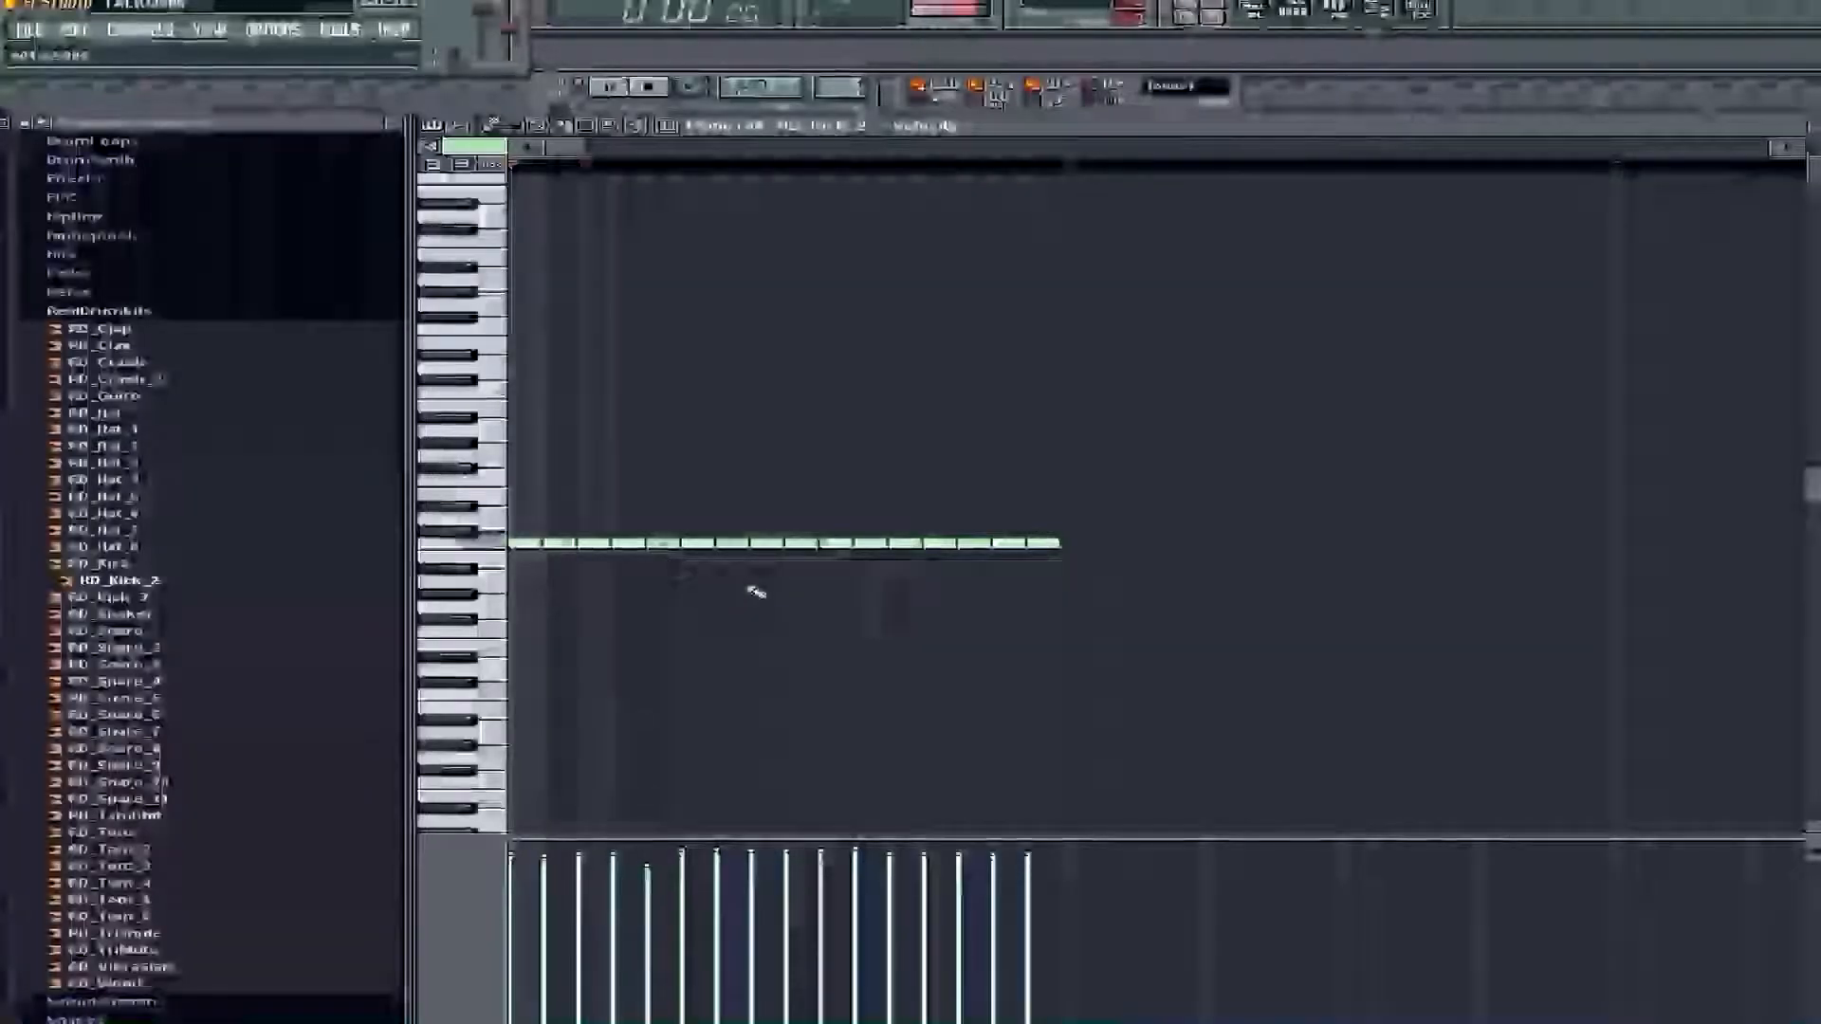
key("space")
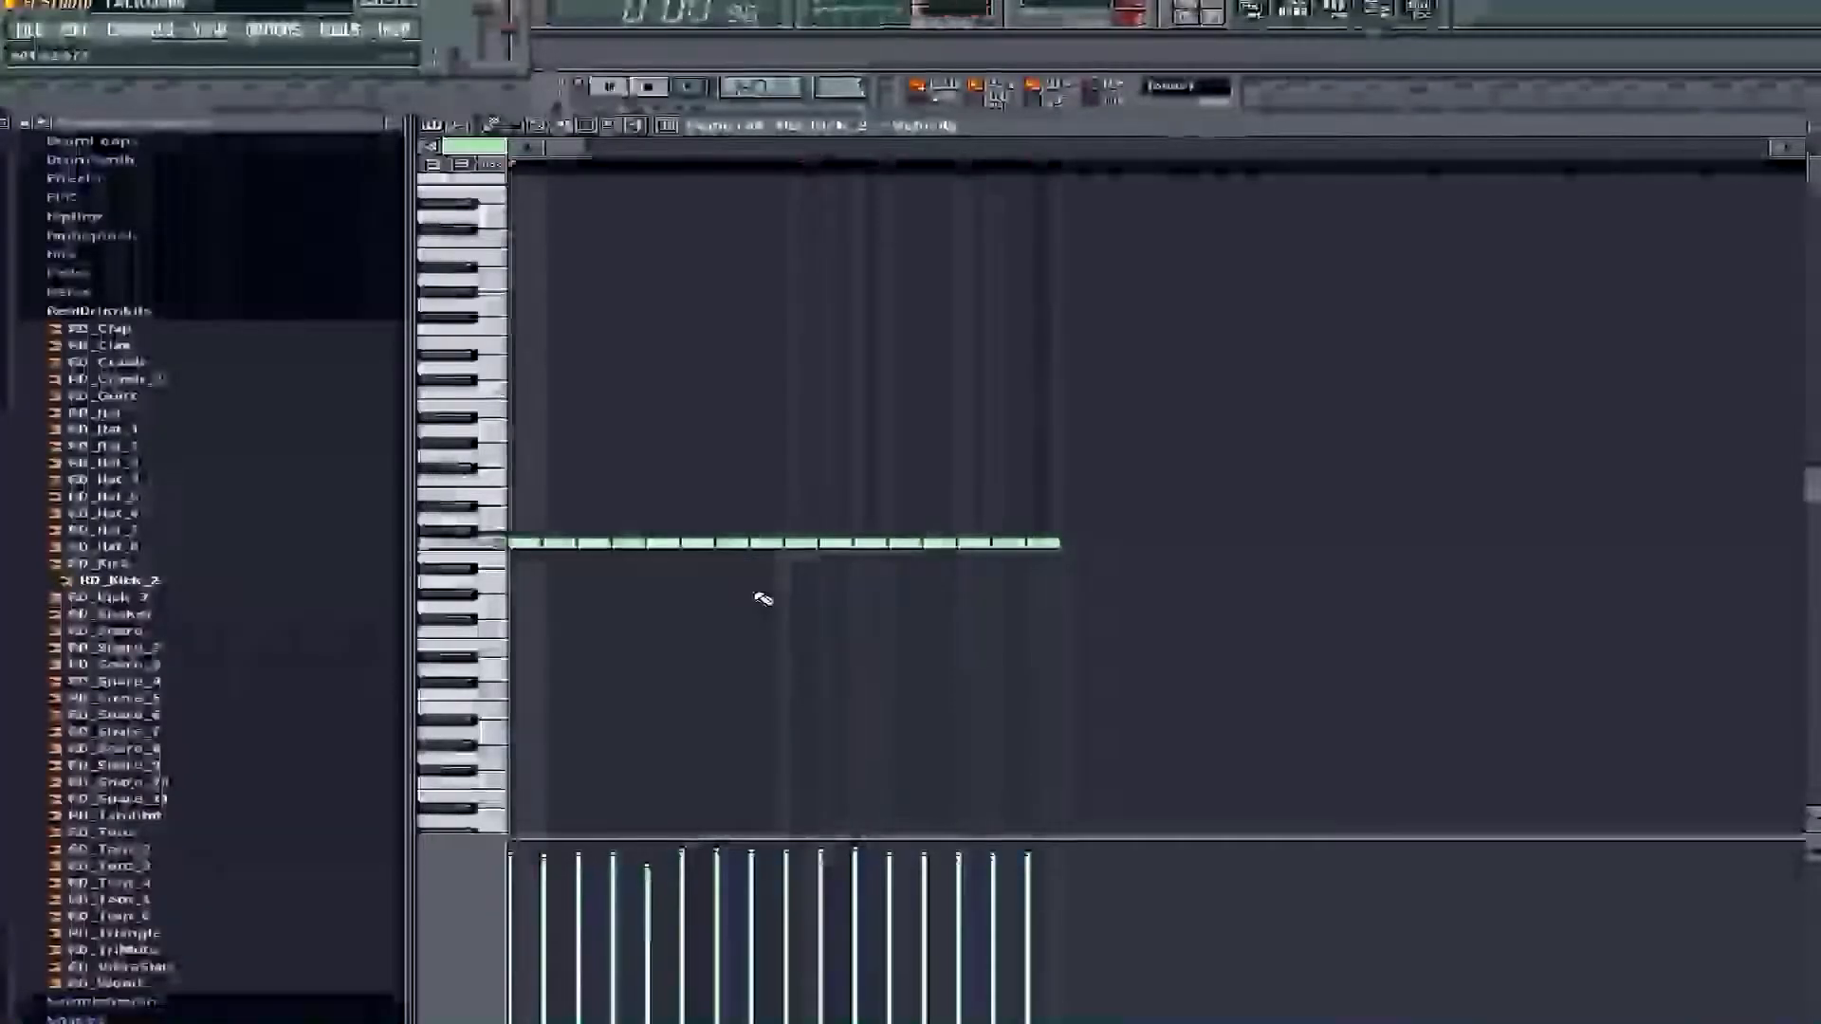
left_click_drag(660, 543, 680, 543)
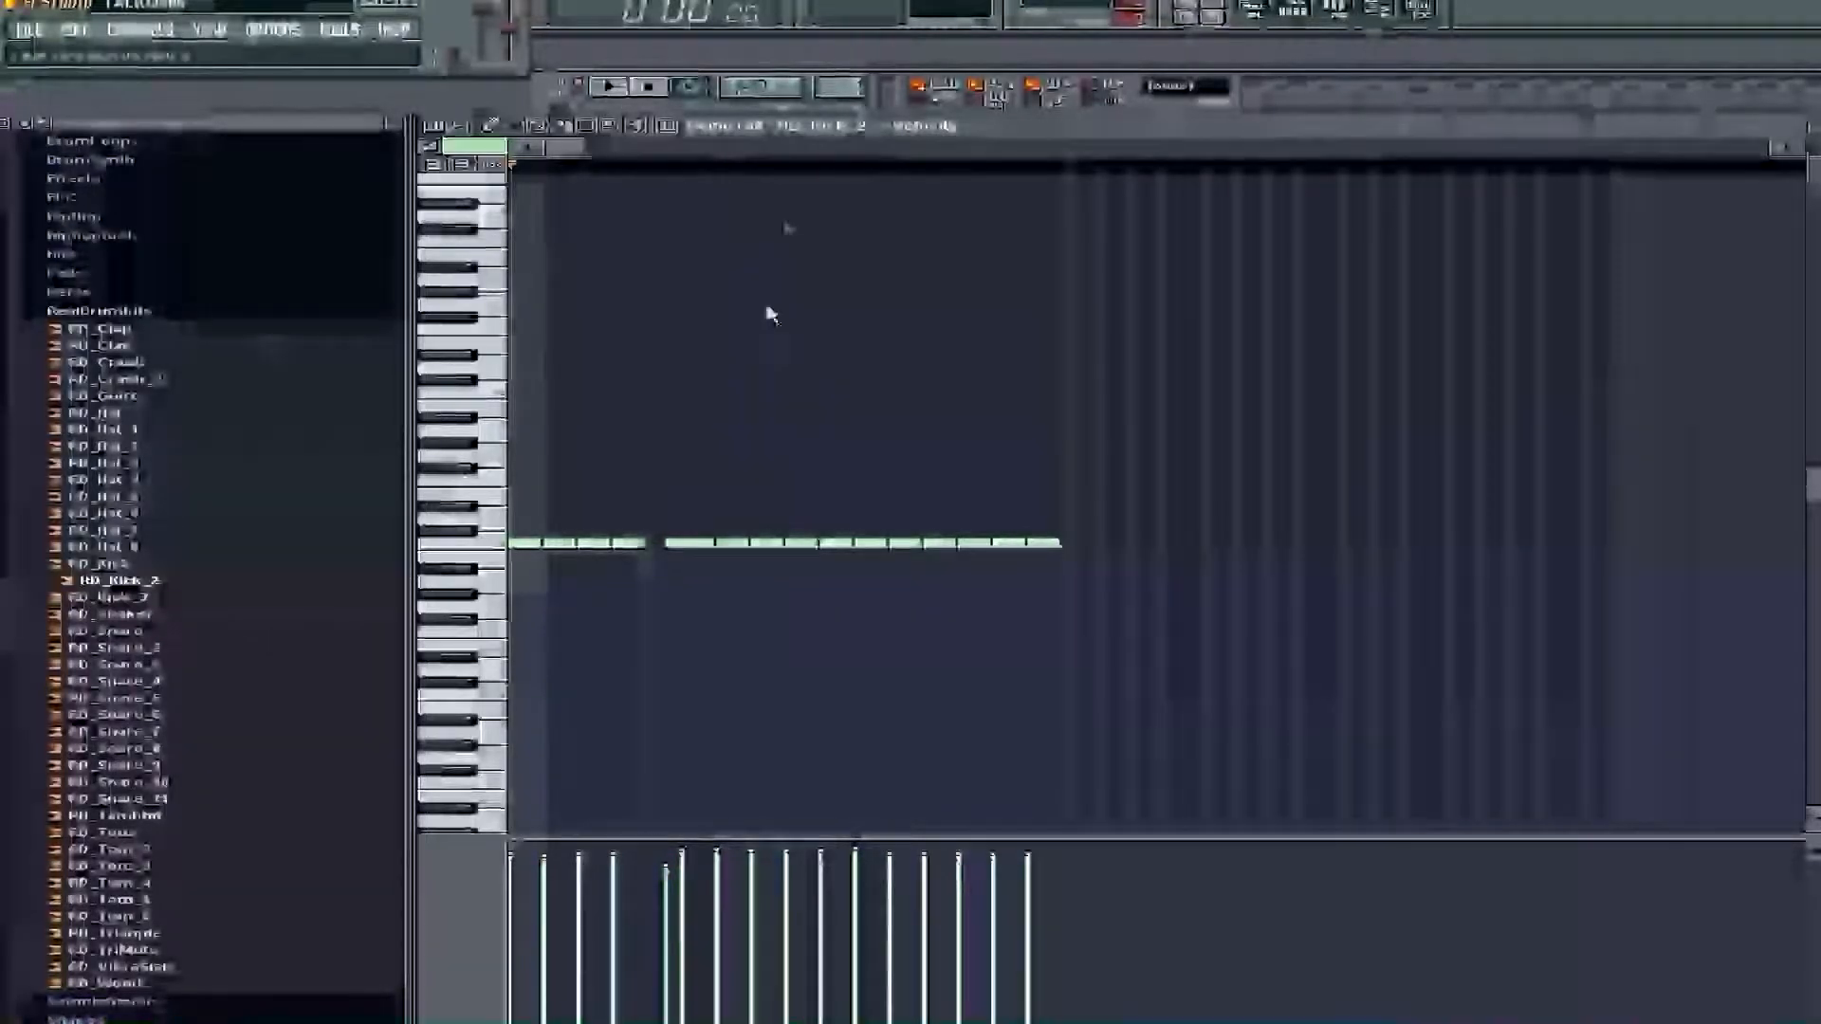
left_click(766, 235)
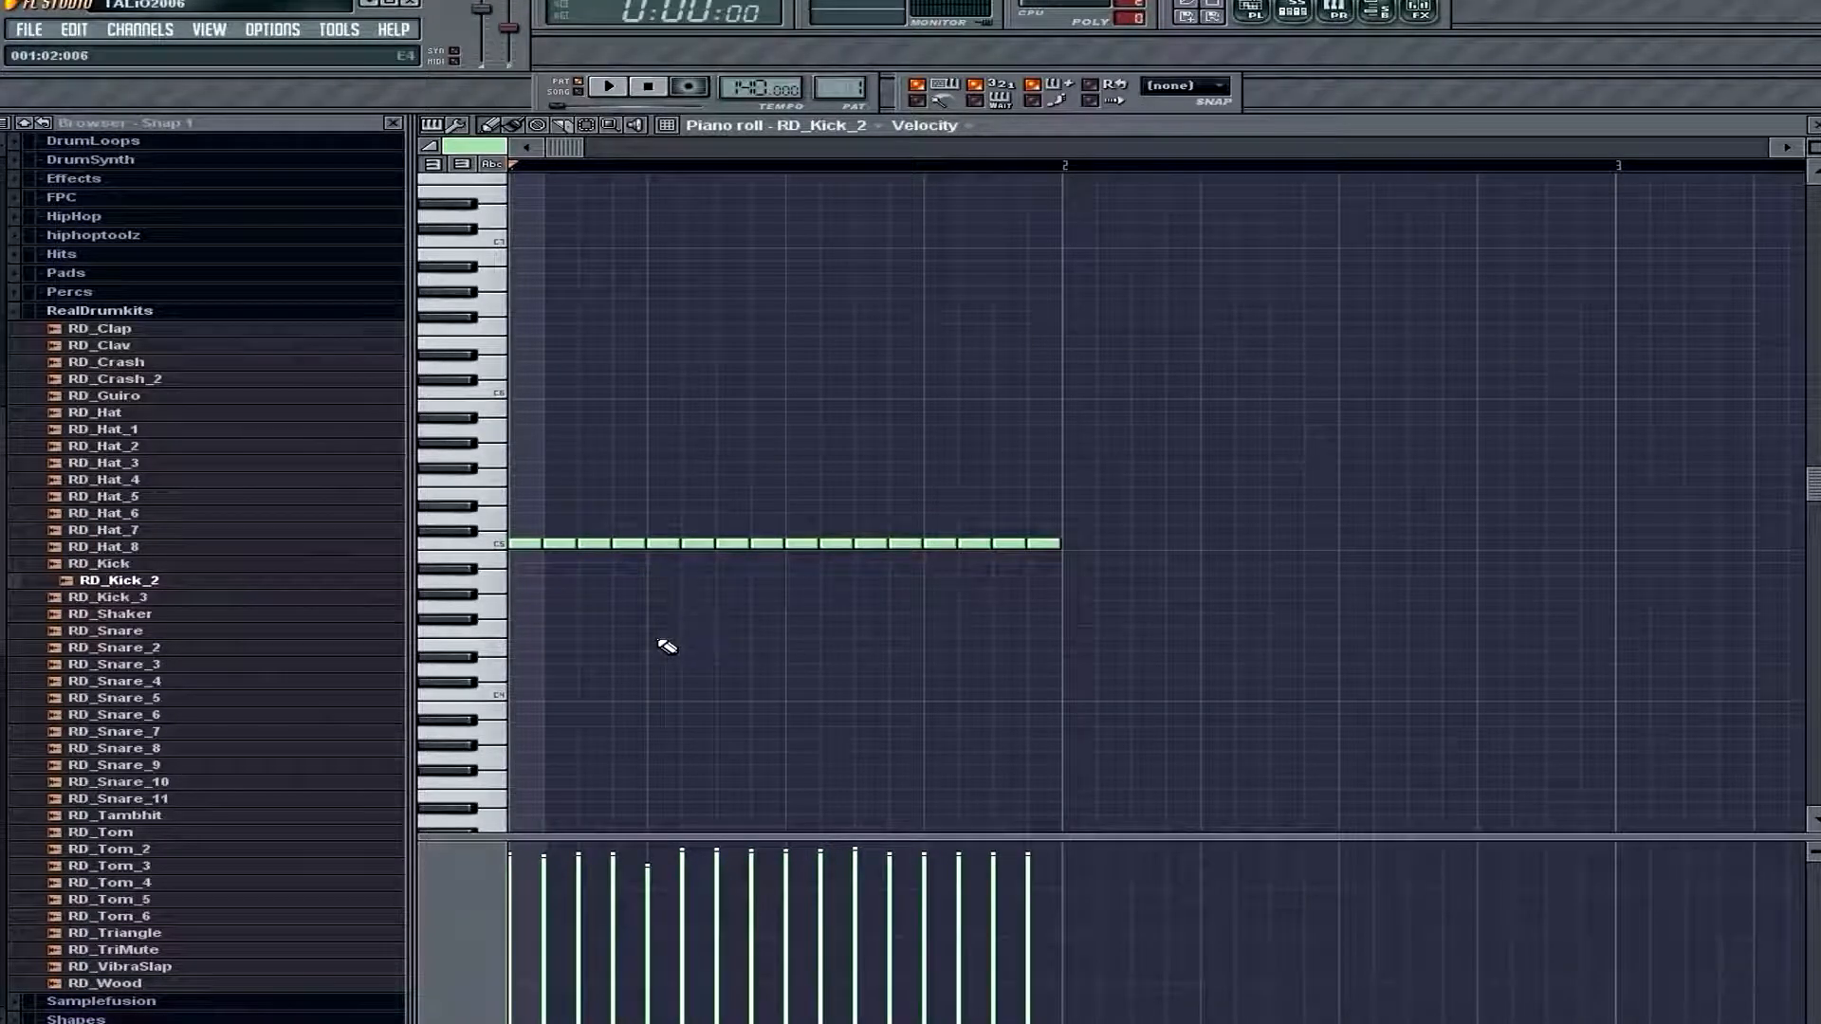
key("space")
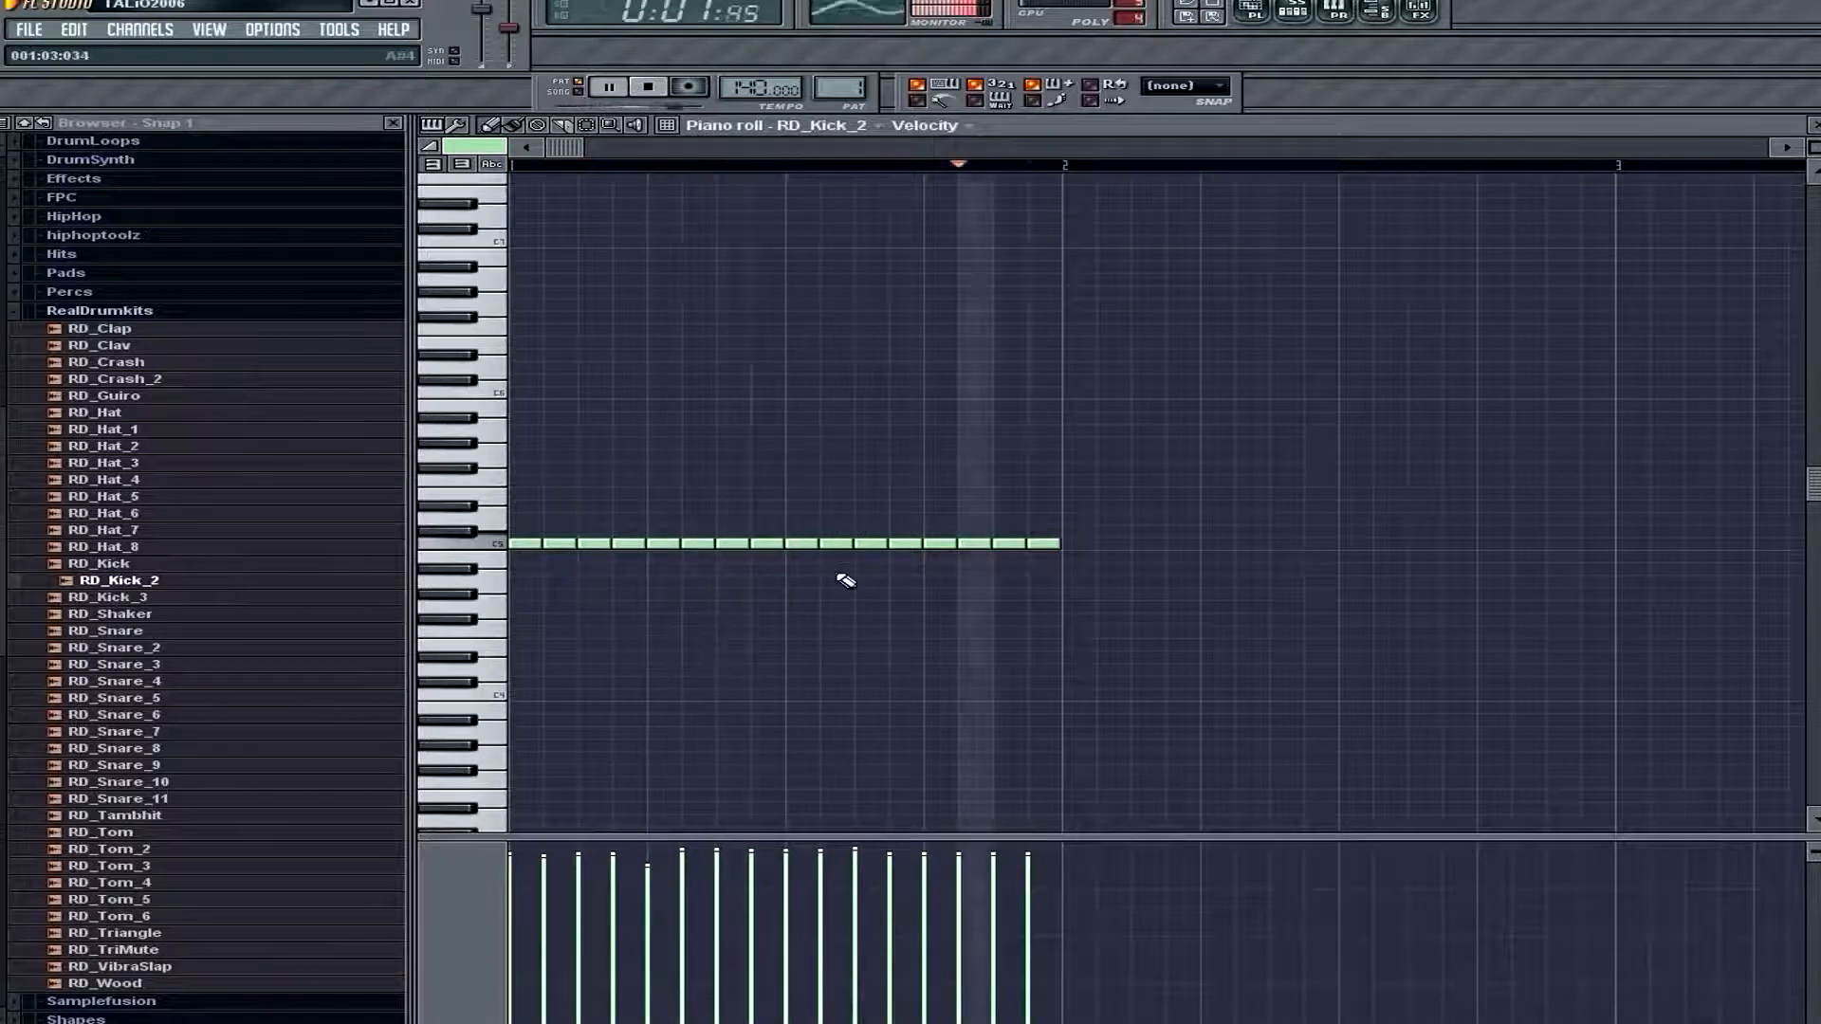
Try slicing the thirteenth and fourteenth RD_Kick_2 notes in half, play the pattern, and undo the cuts
key("space")
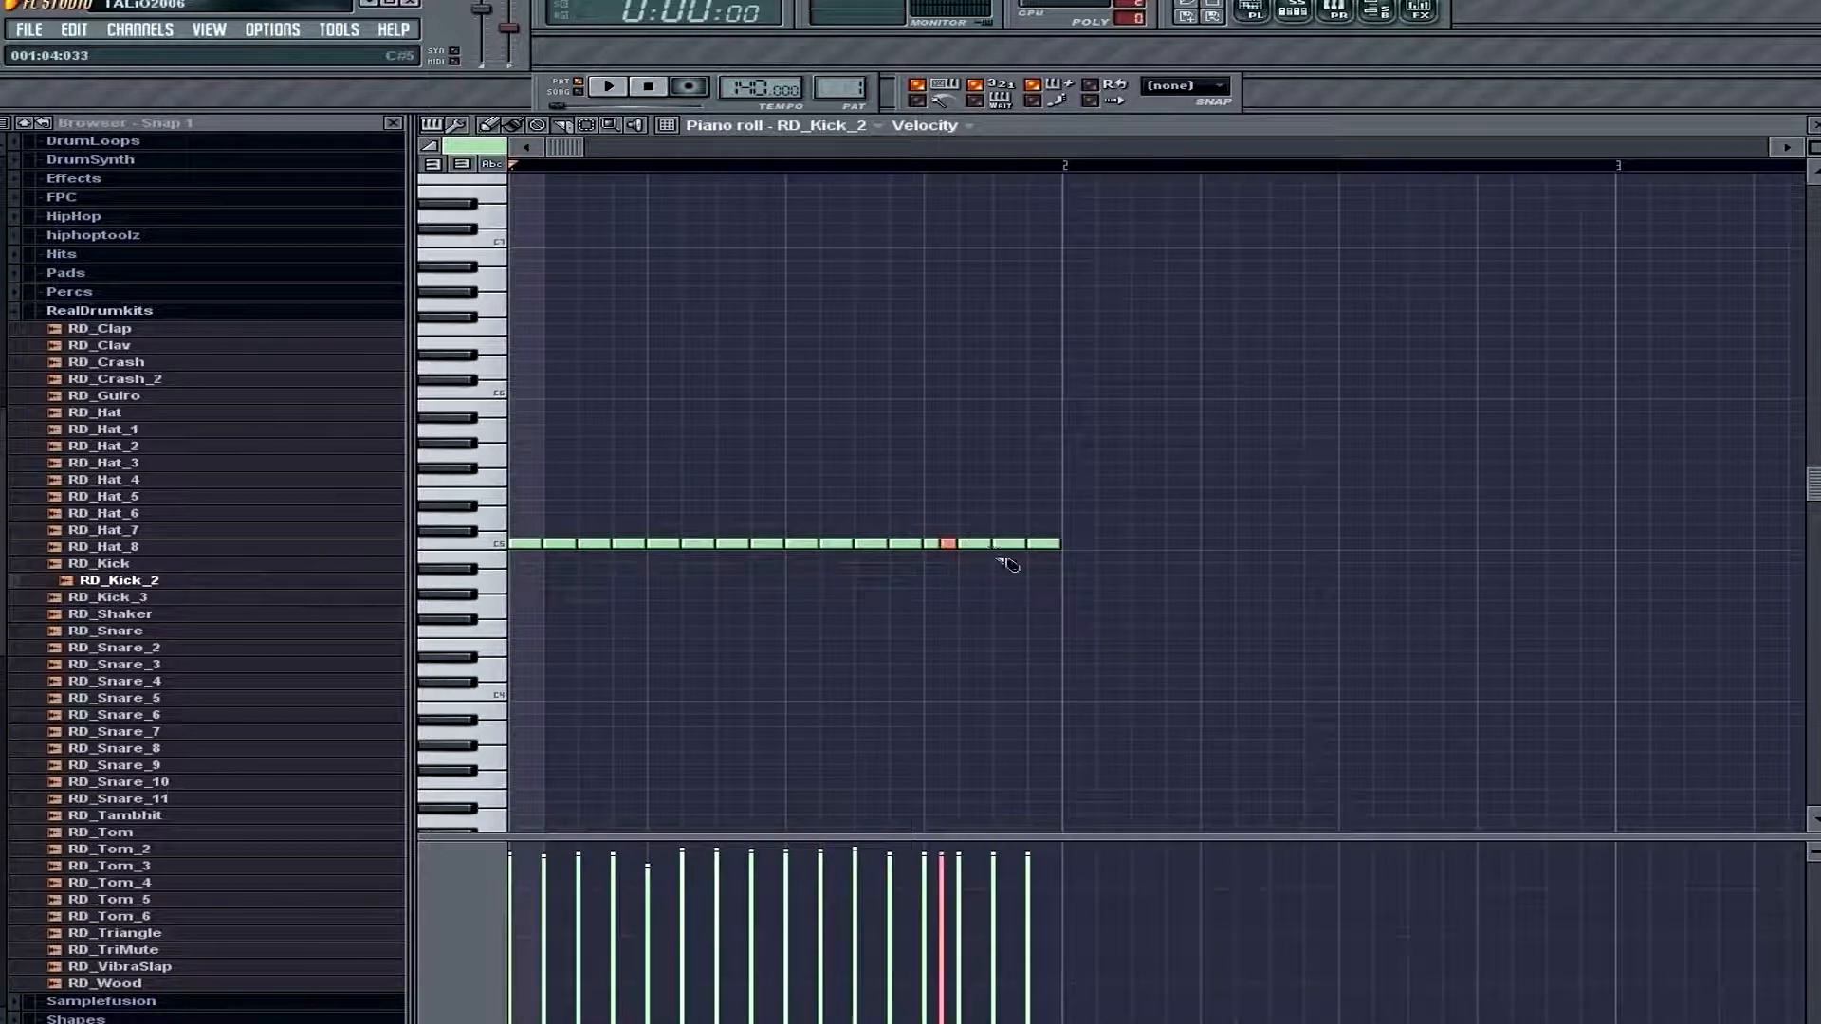
left_click_drag(1001, 562, 1001, 561)
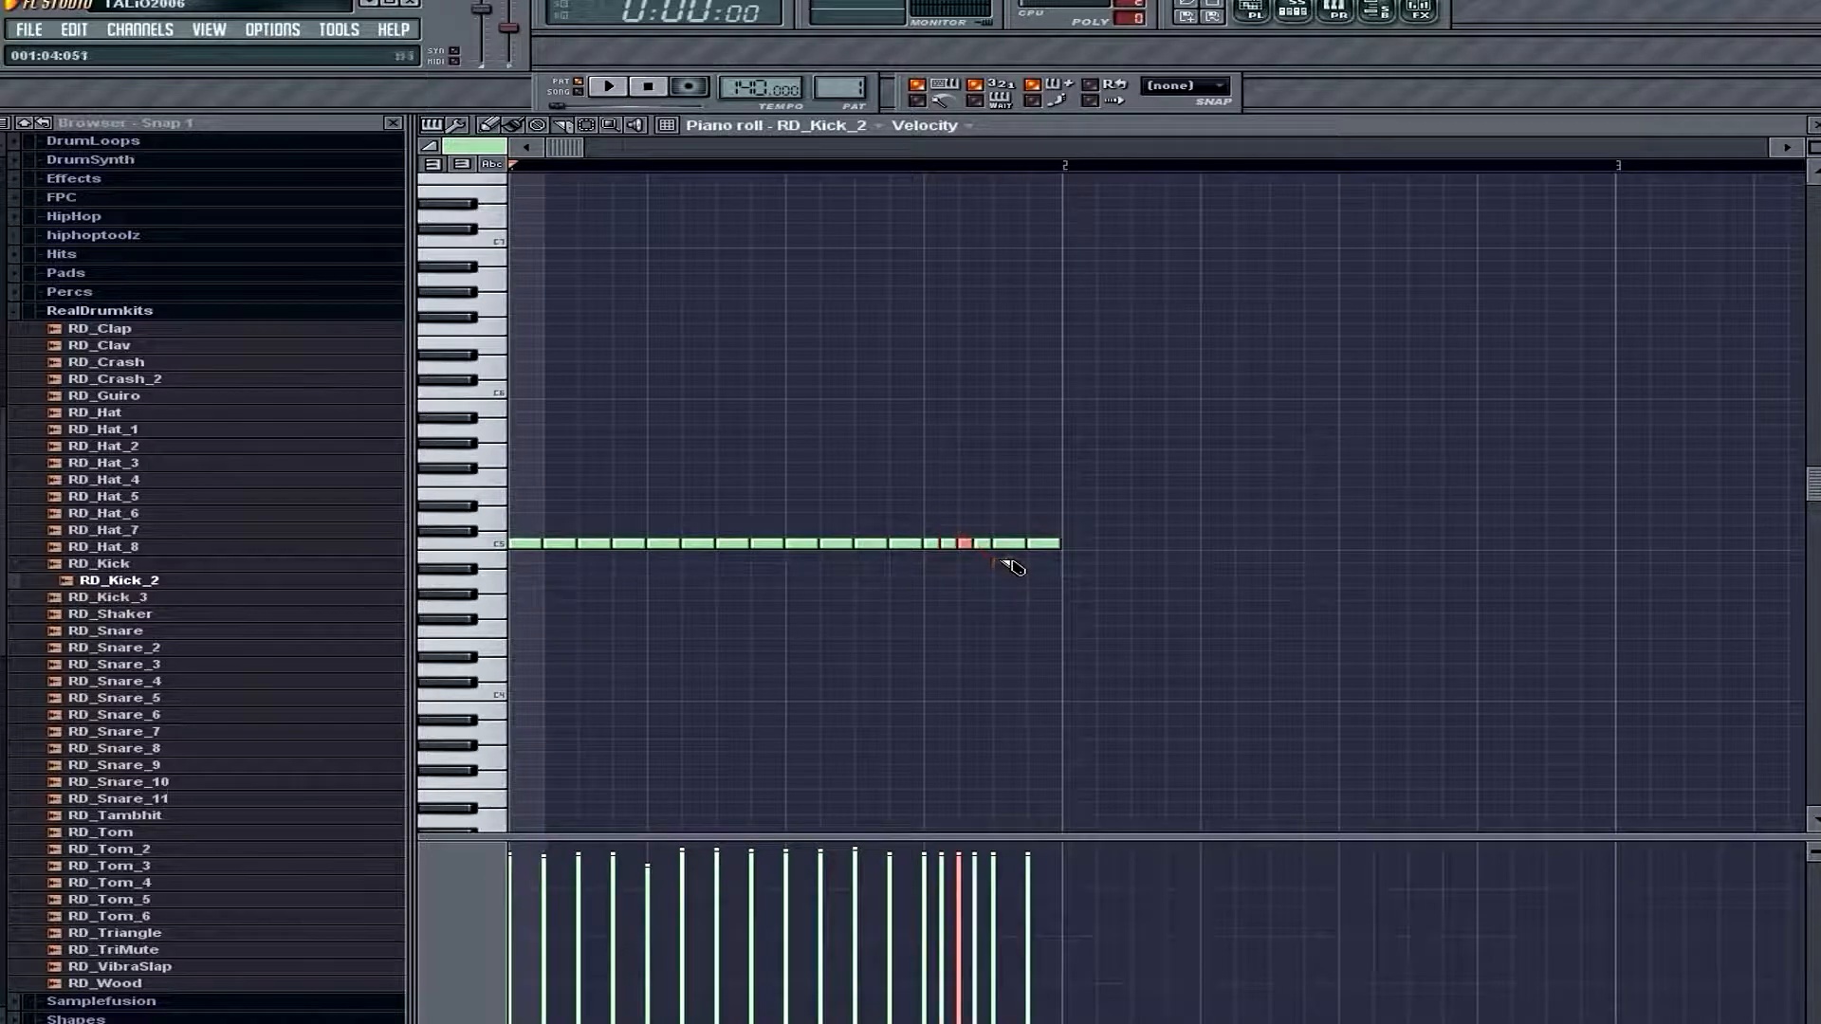
left_click(489, 126)
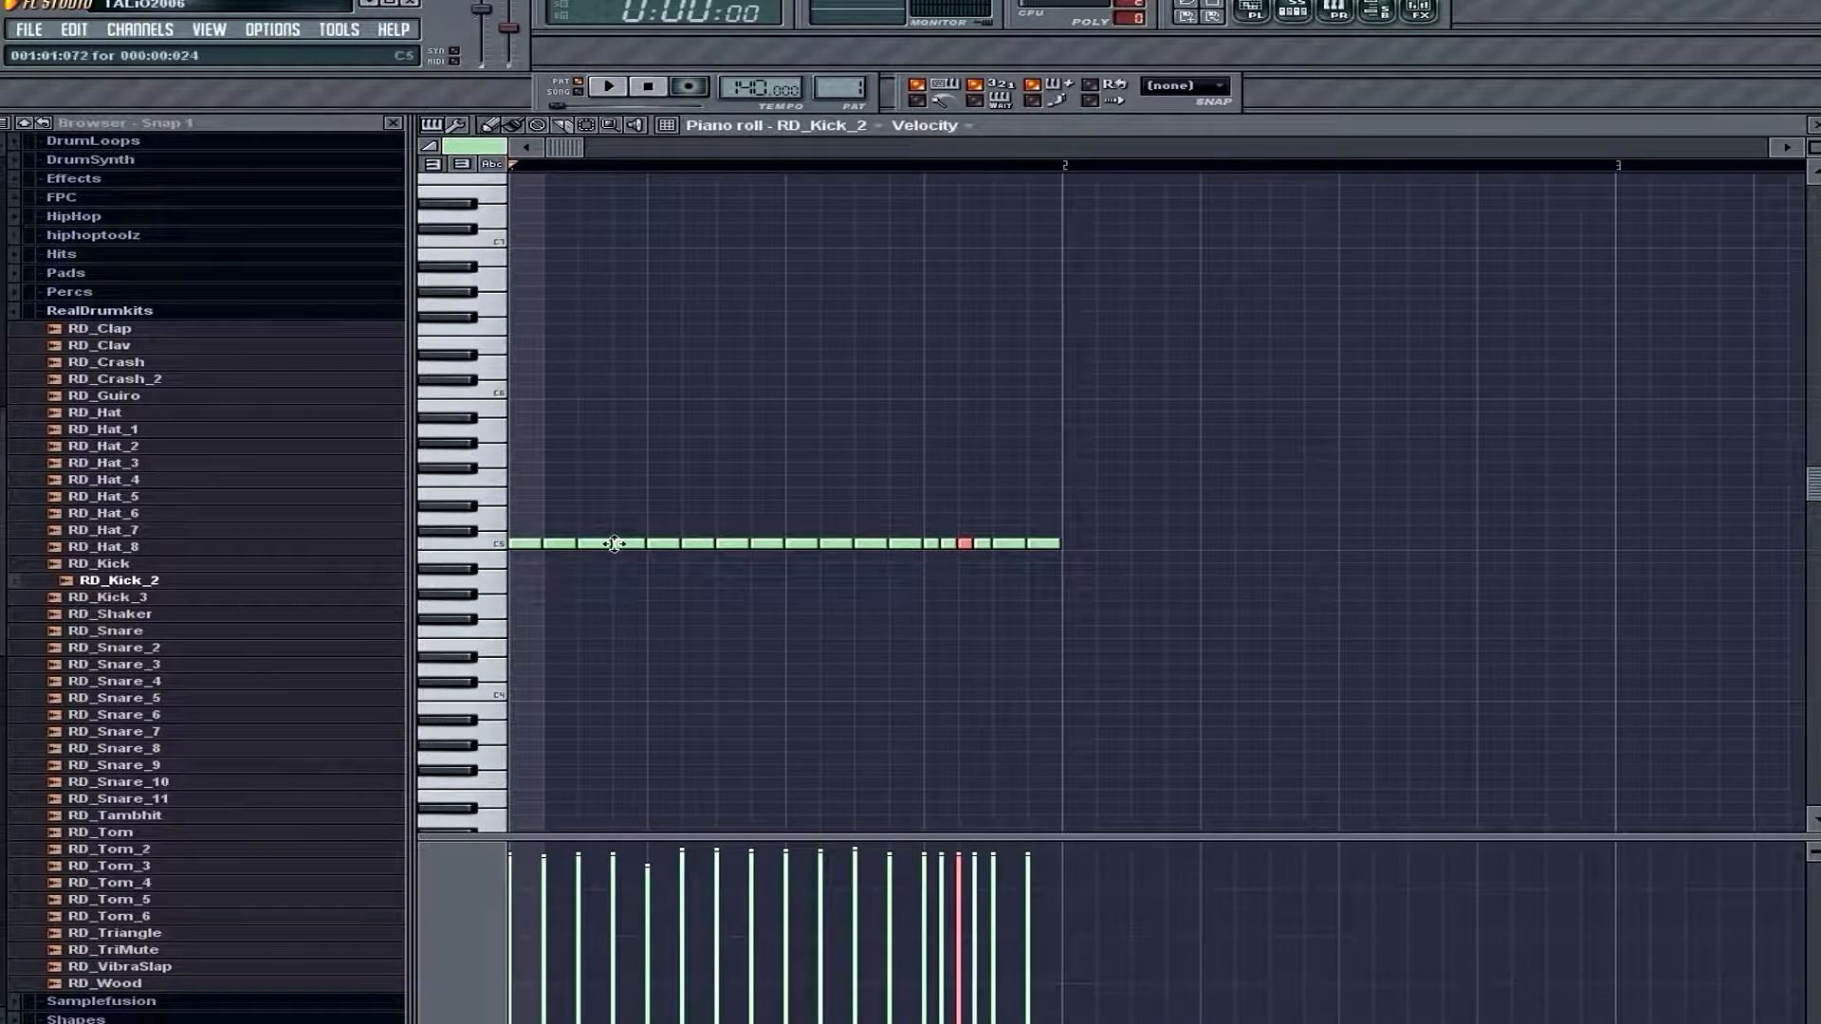
key("space")
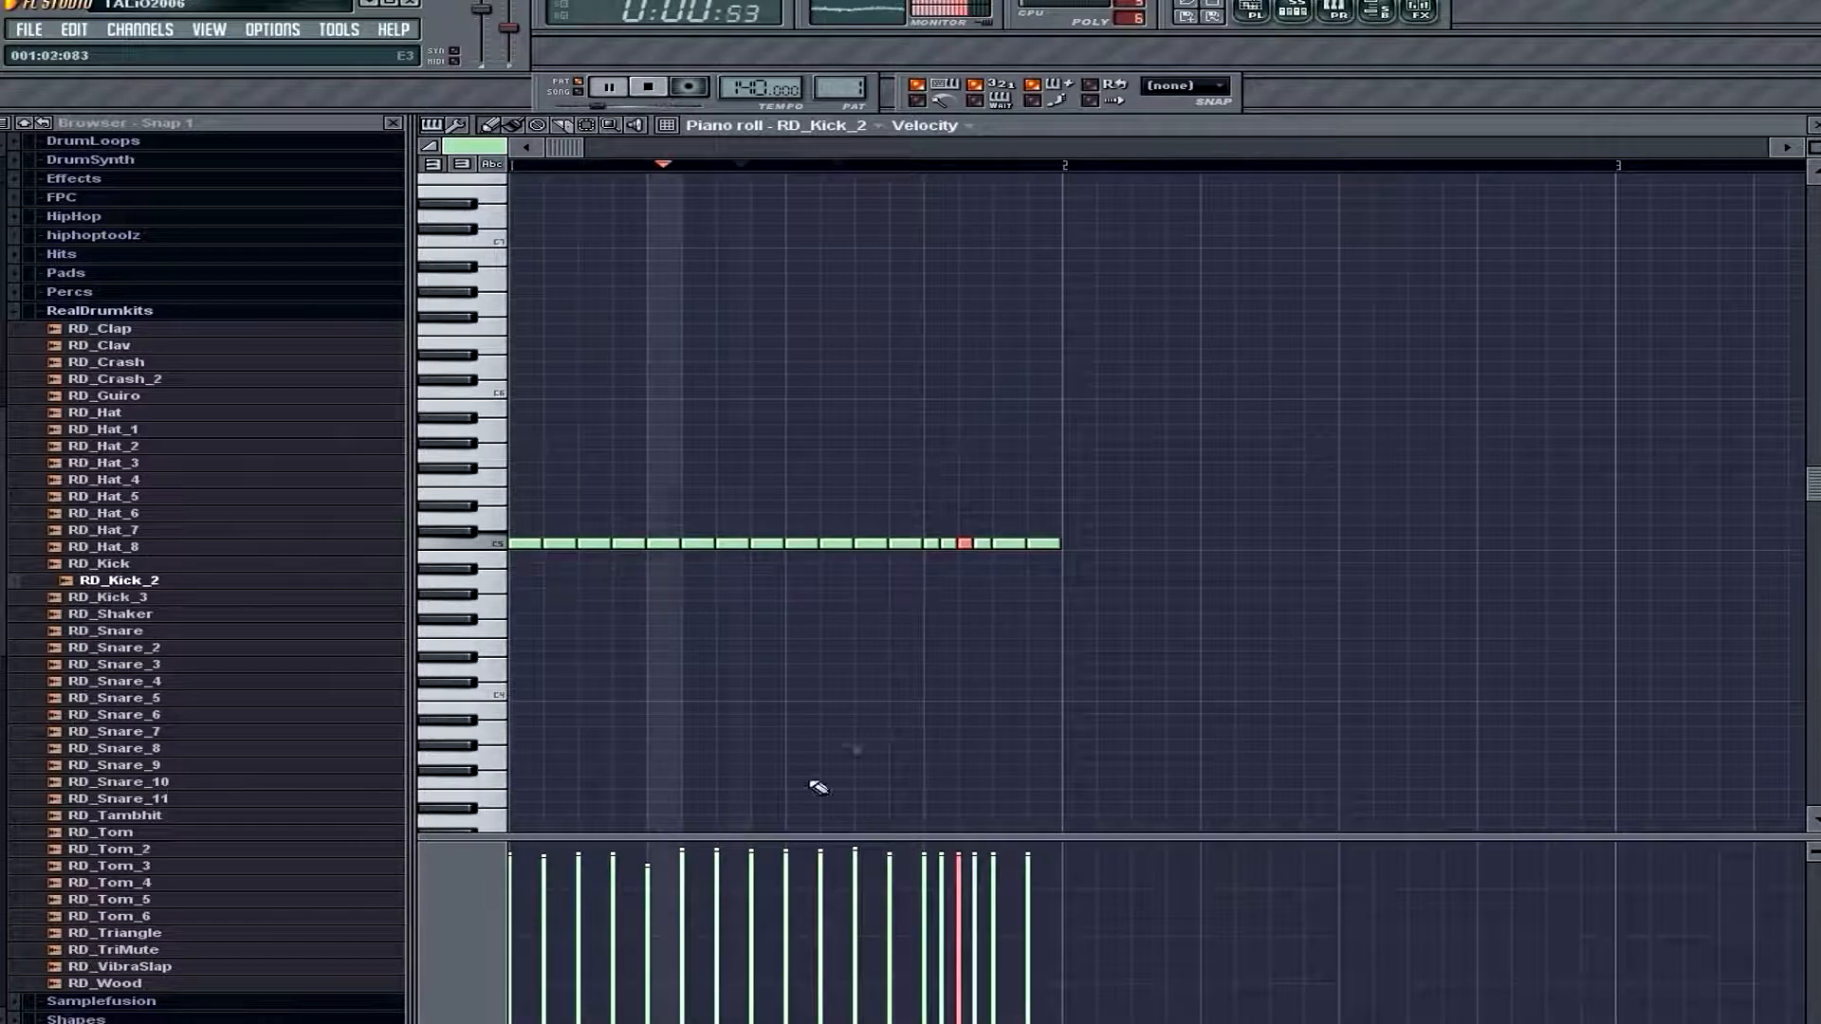
key("space")
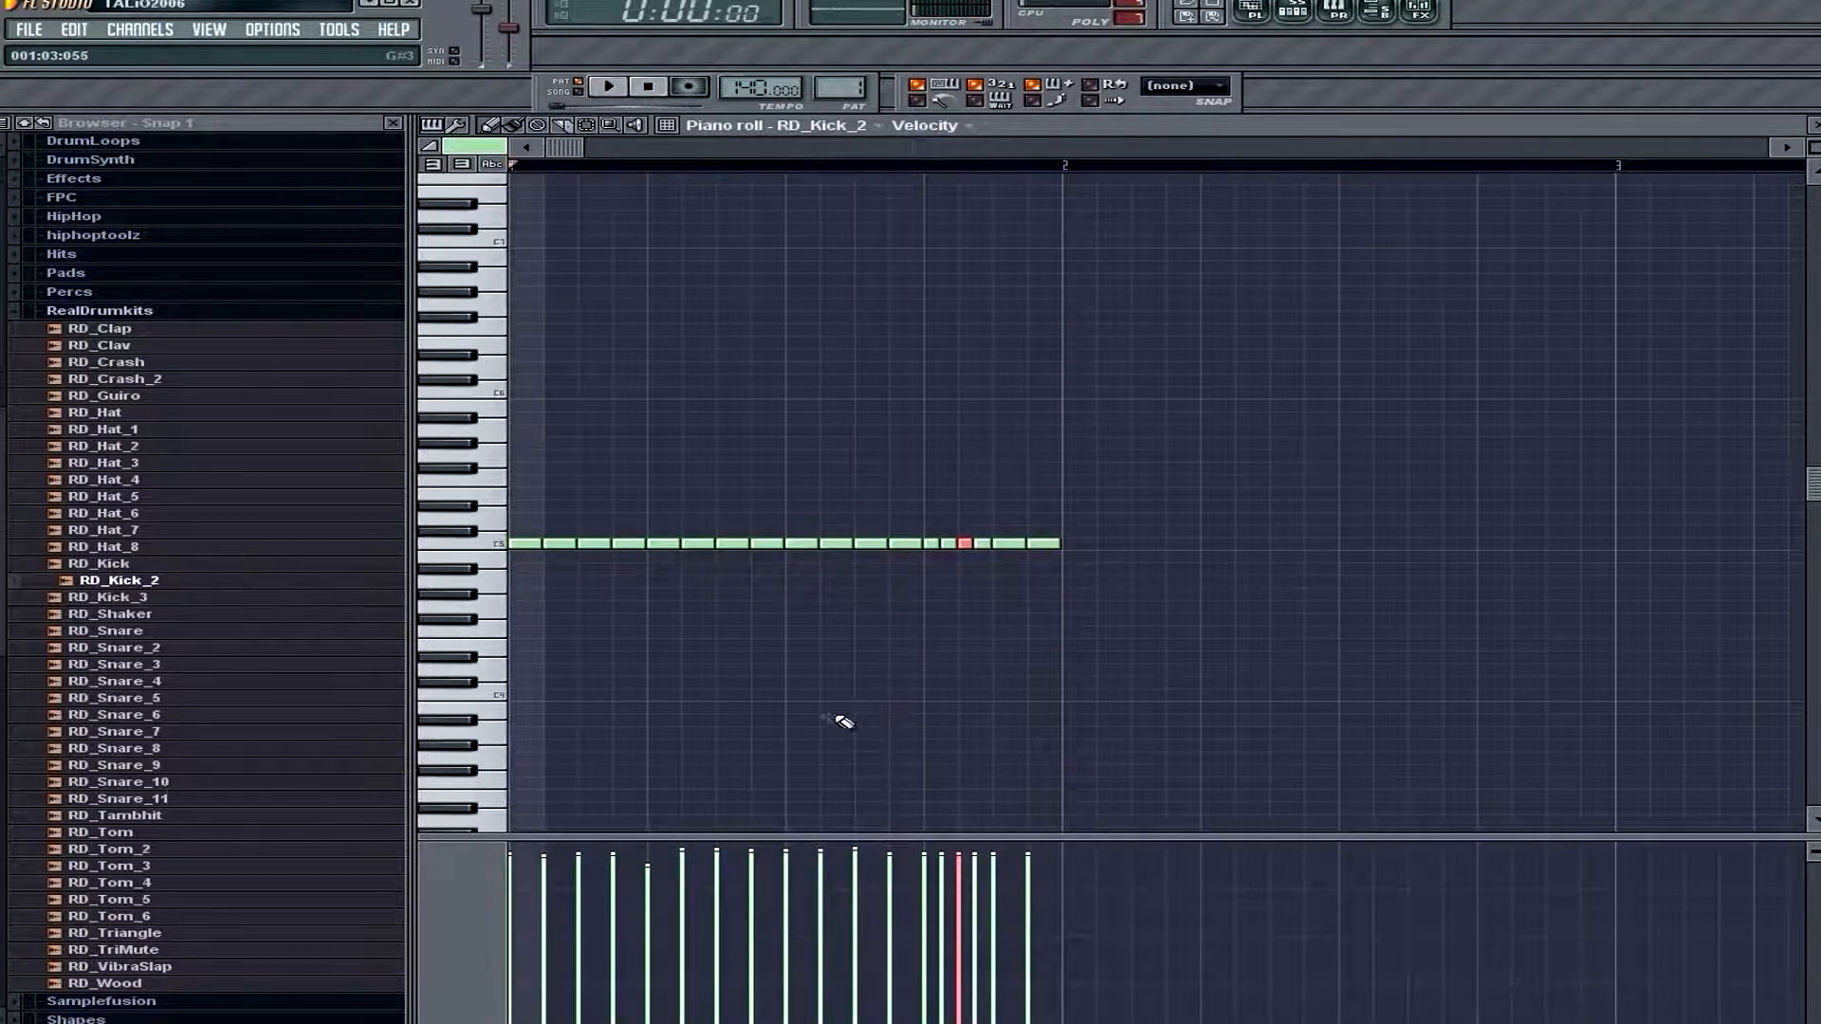
key("ctrl+z")
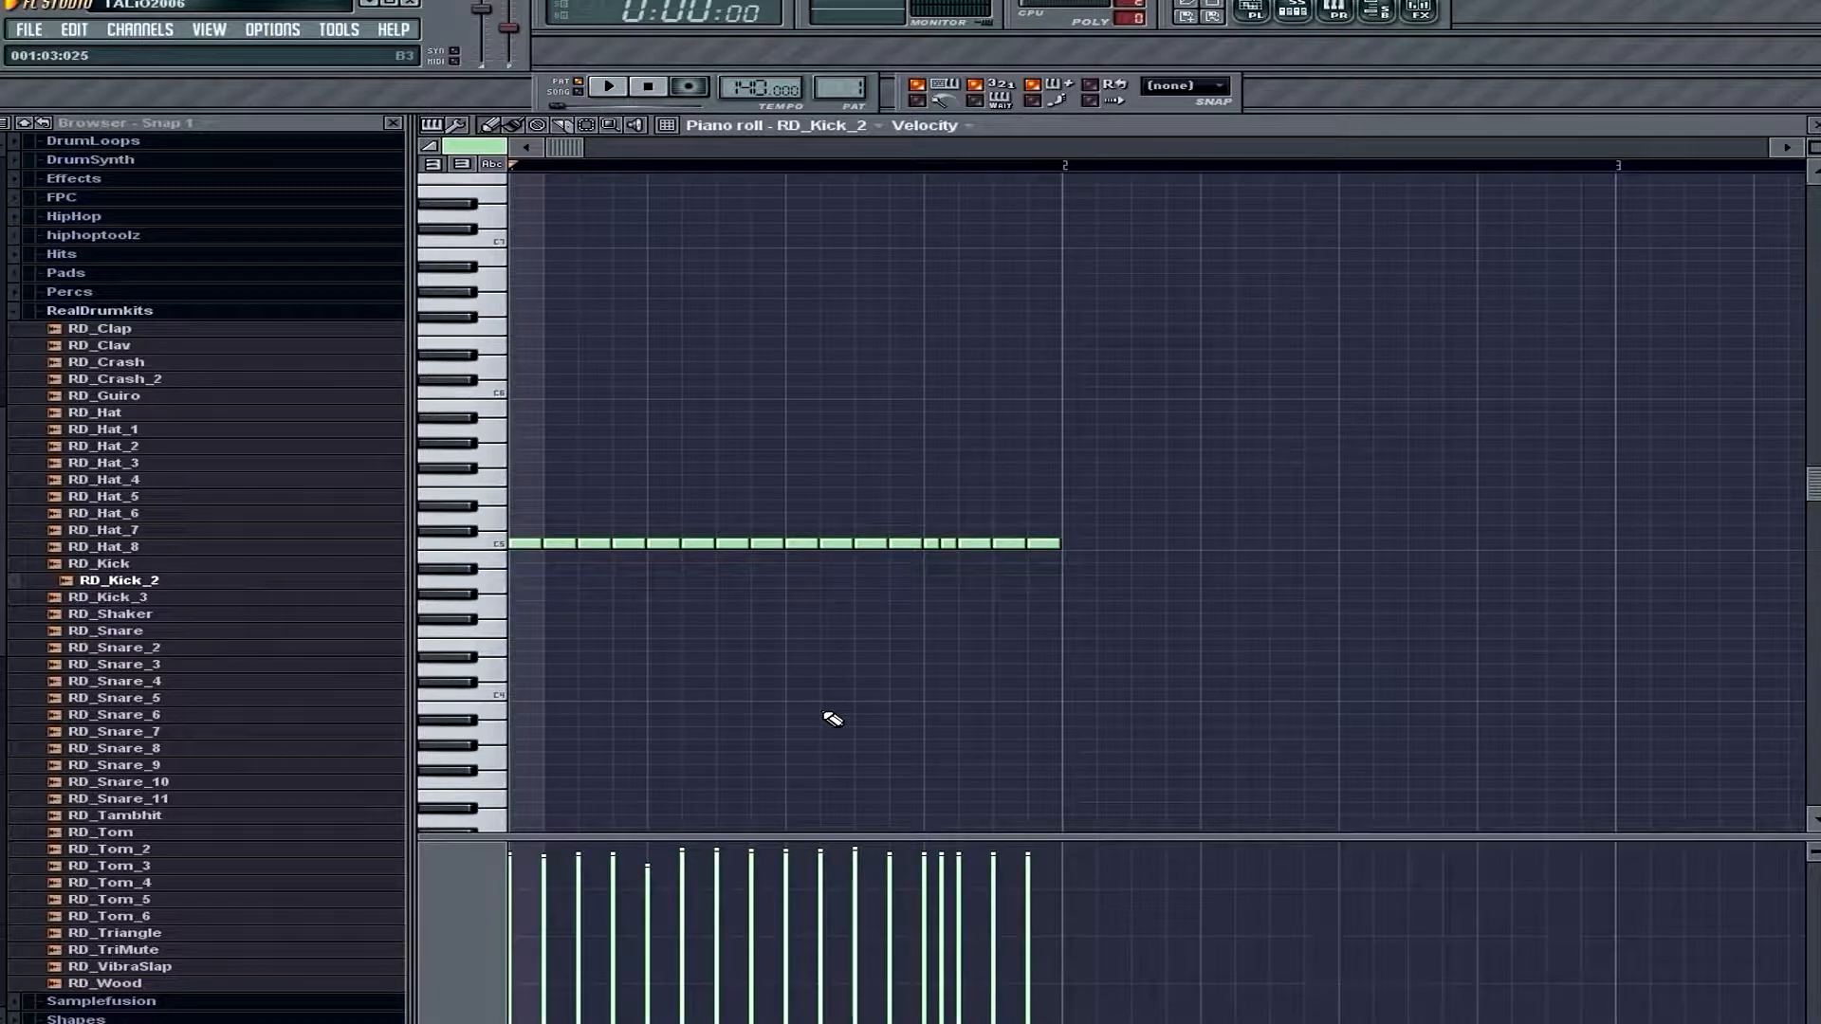
key("ctrl+alt+z")
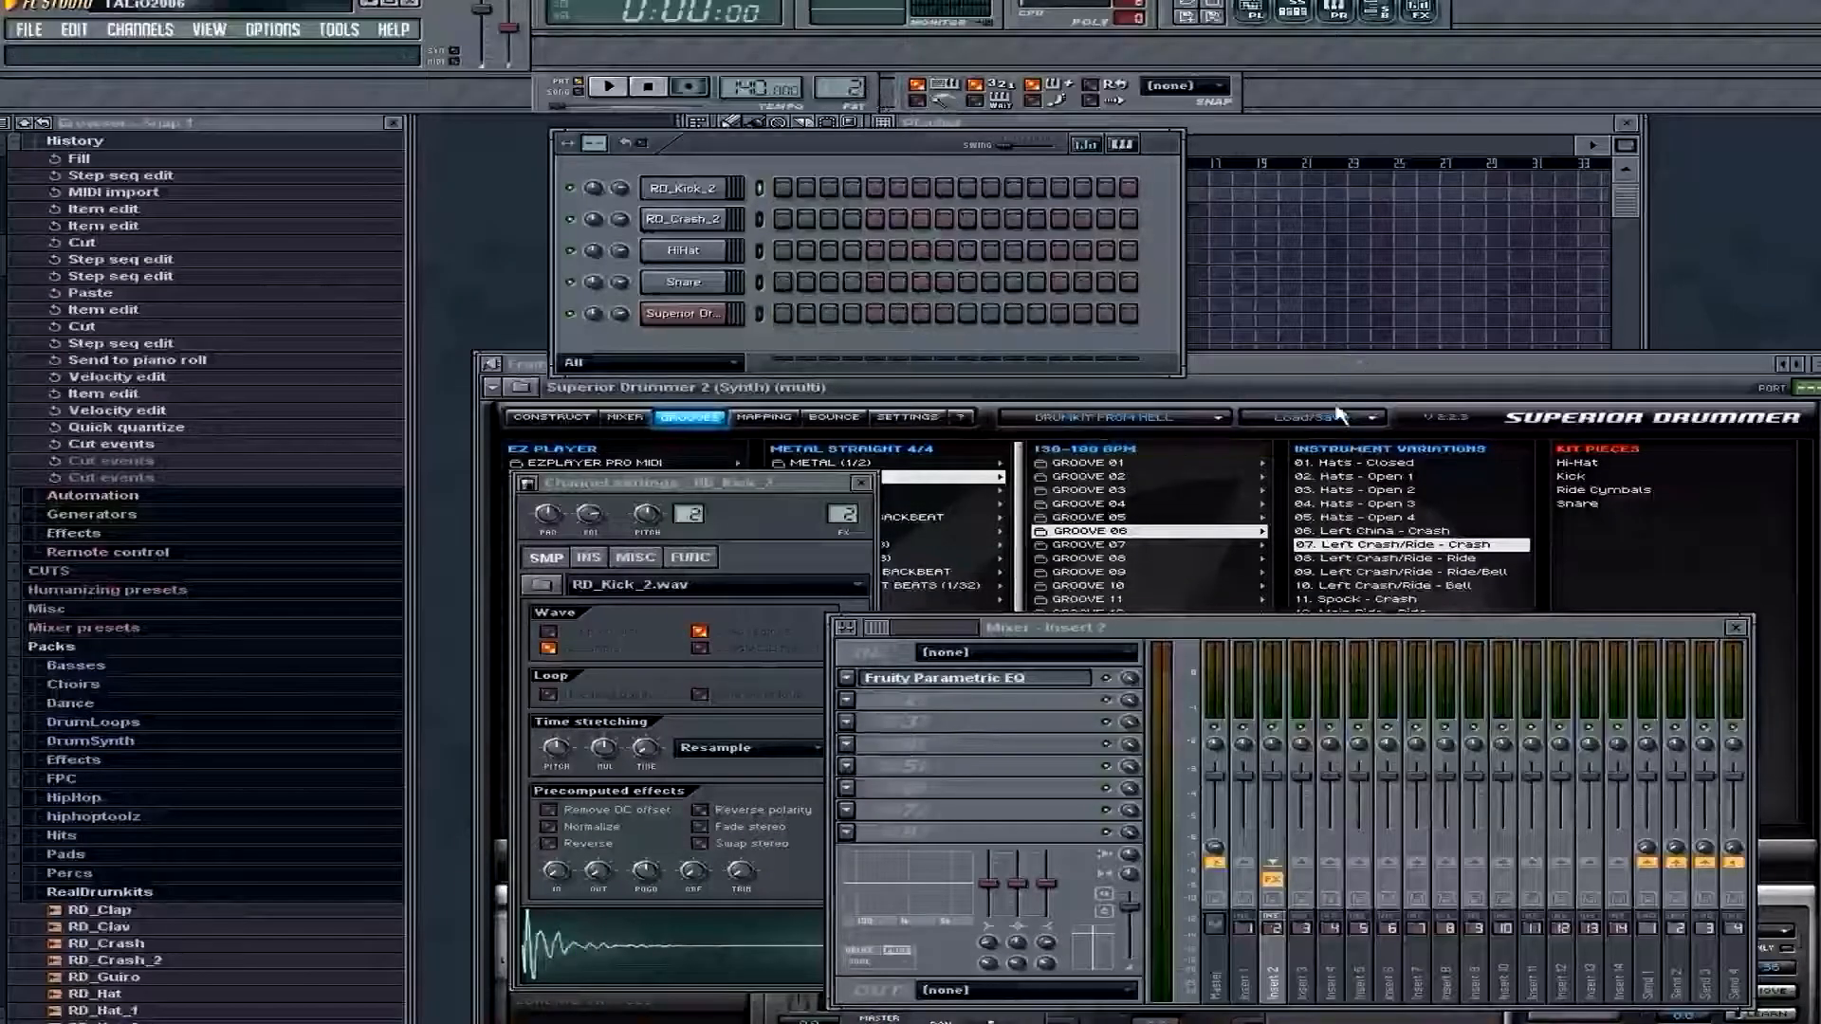
Import the Superior Drummer groove Fill 17 from the 4/4 fills into the Superior Drummer channel of Pattern 2
left_click(1339, 376)
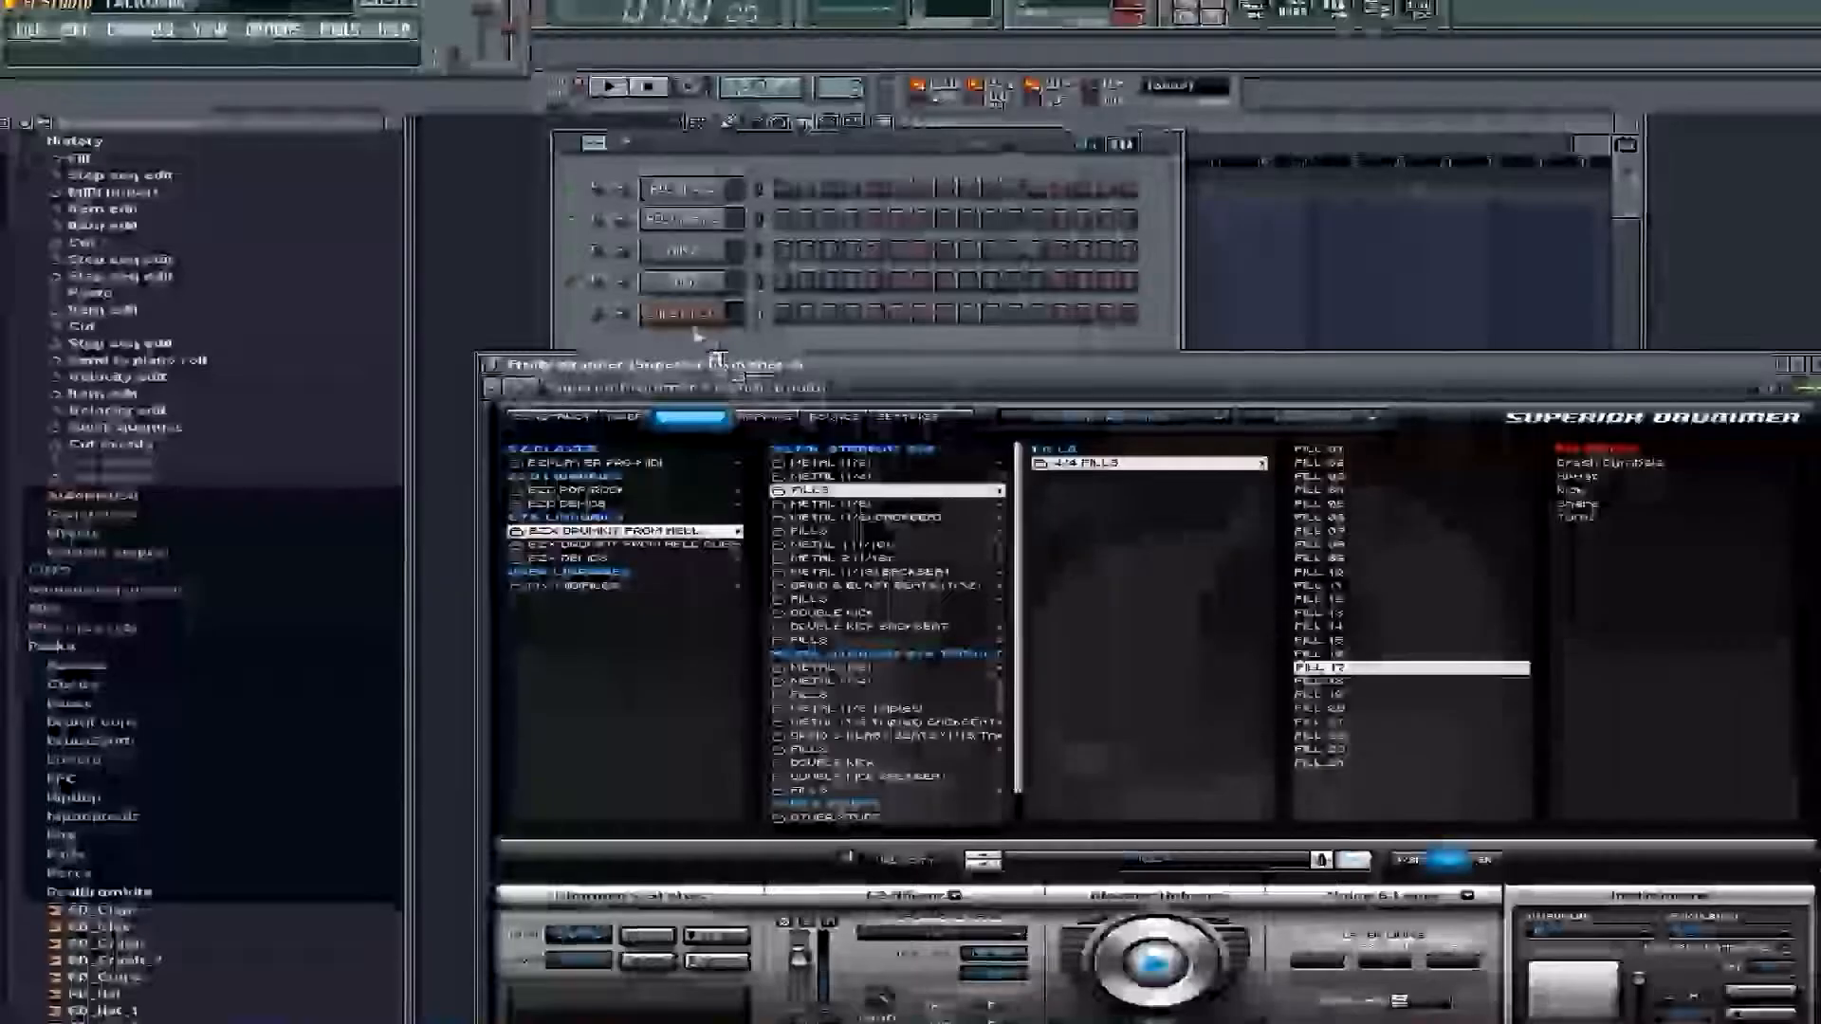
left_click_drag(695, 330, 692, 314)
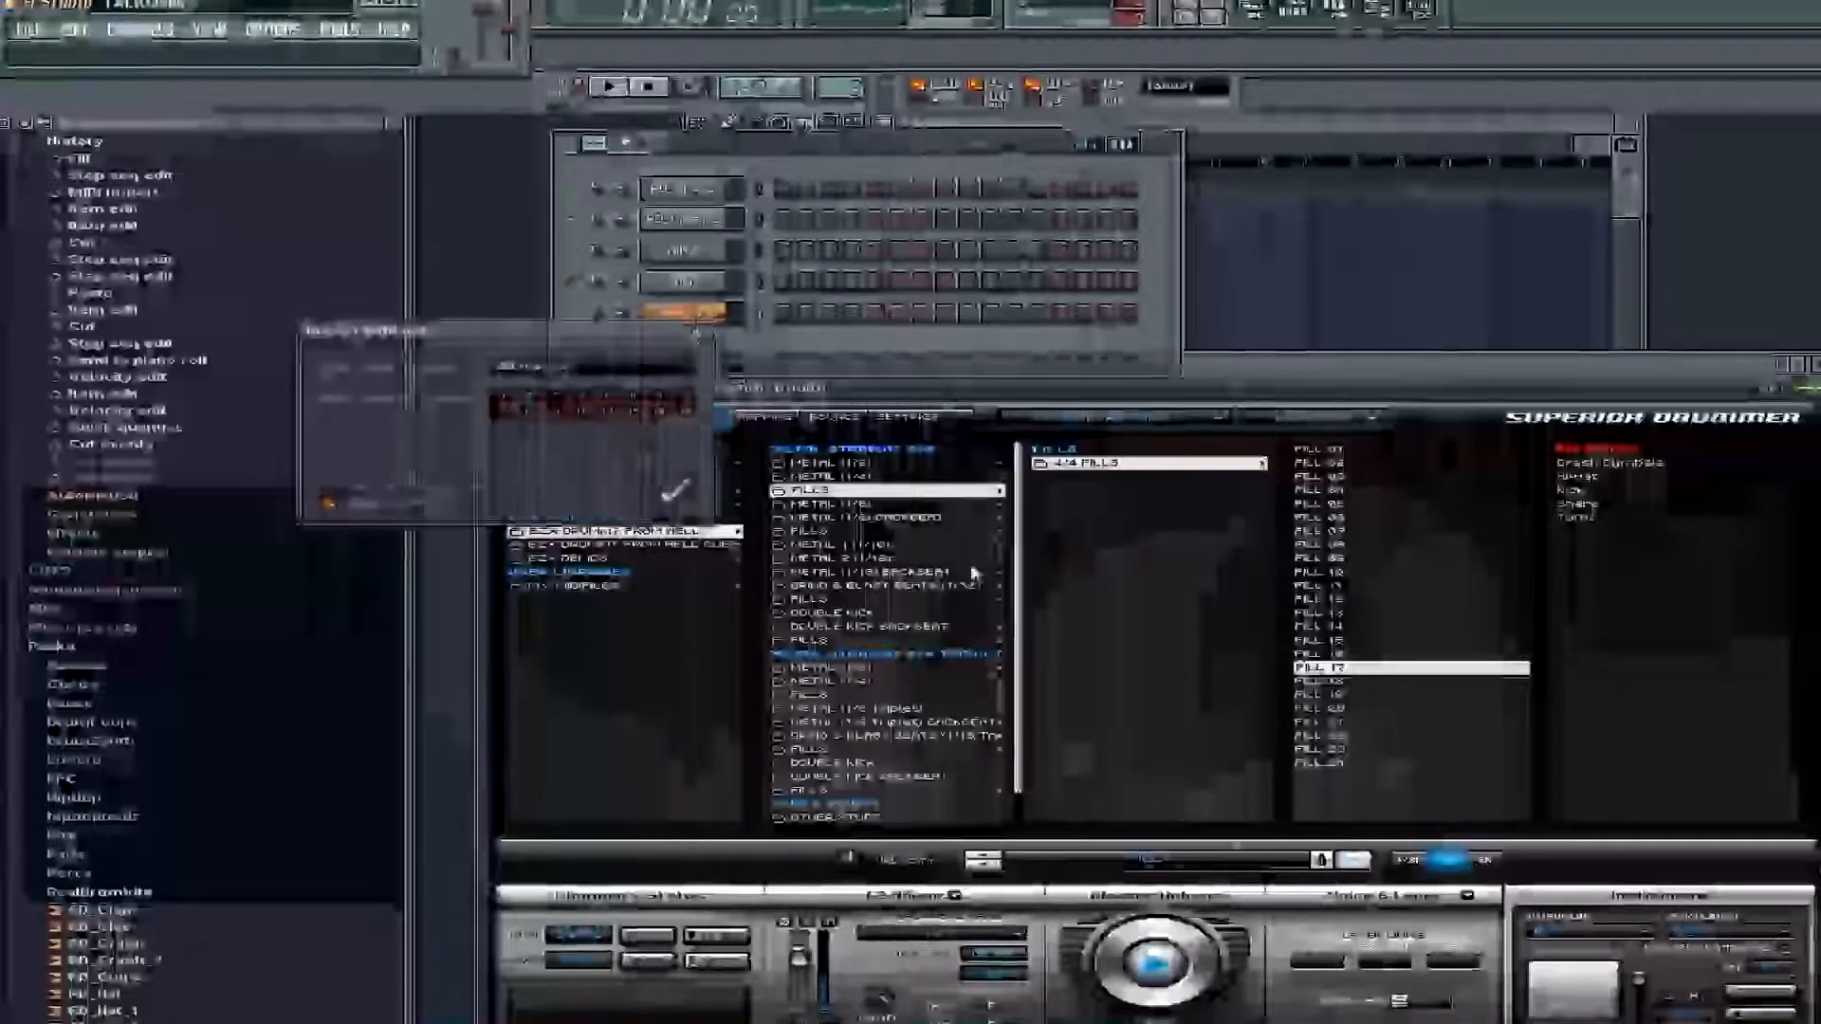
left_click(701, 509)
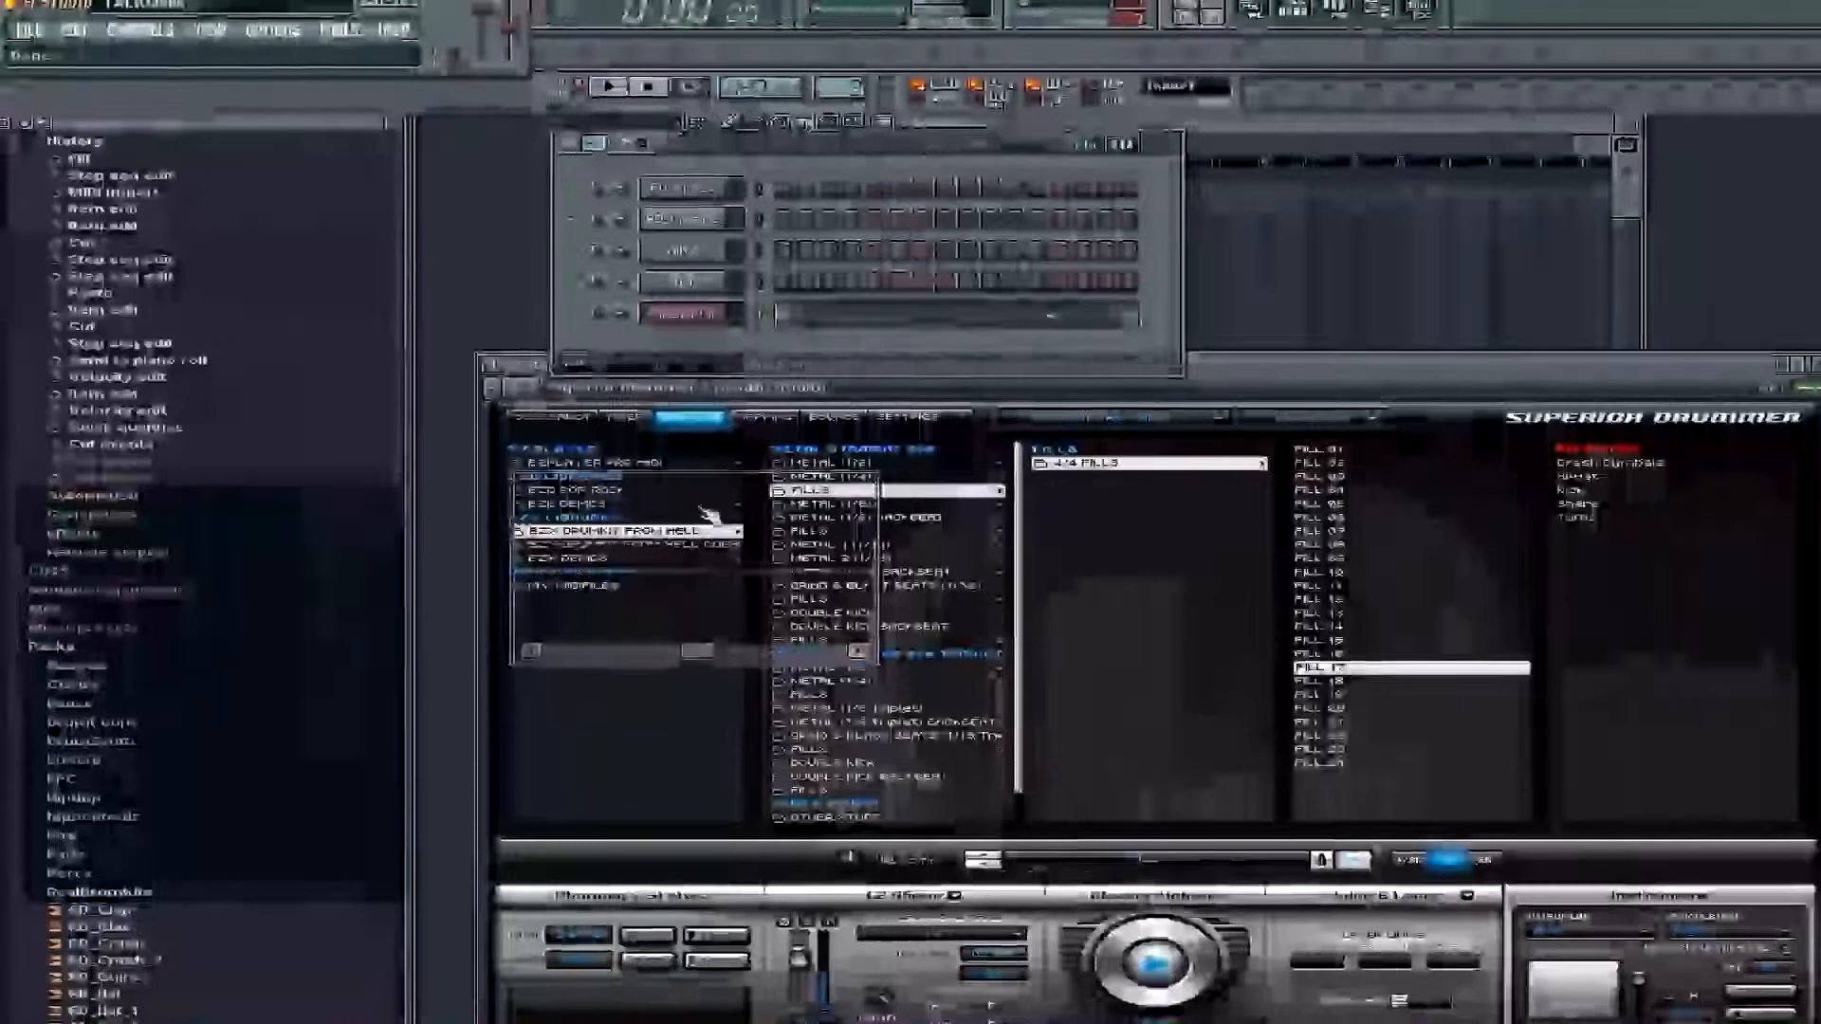
left_click(1353, 861)
Cut the kick notes from the imported fill's piano roll and paste them into the RD_Kick_2 channel
left_click(881, 313)
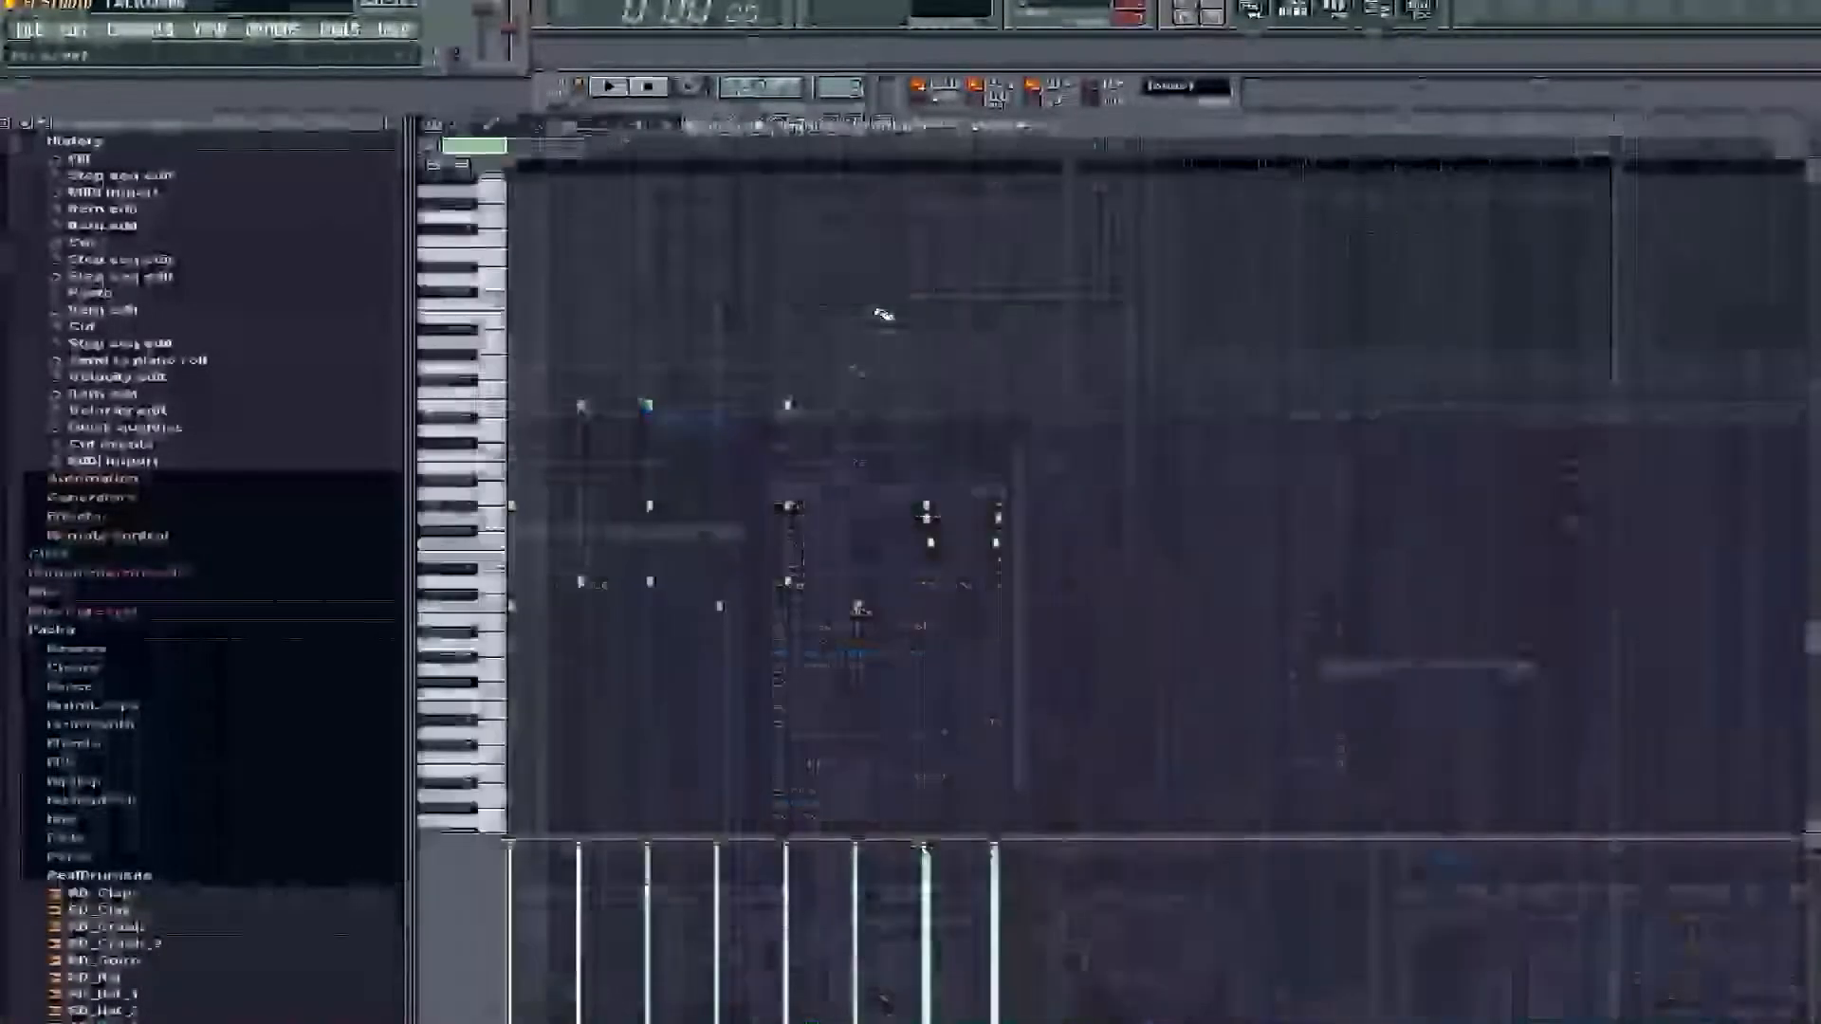
left_click_drag(969, 593, 327, 664)
key("Delete")
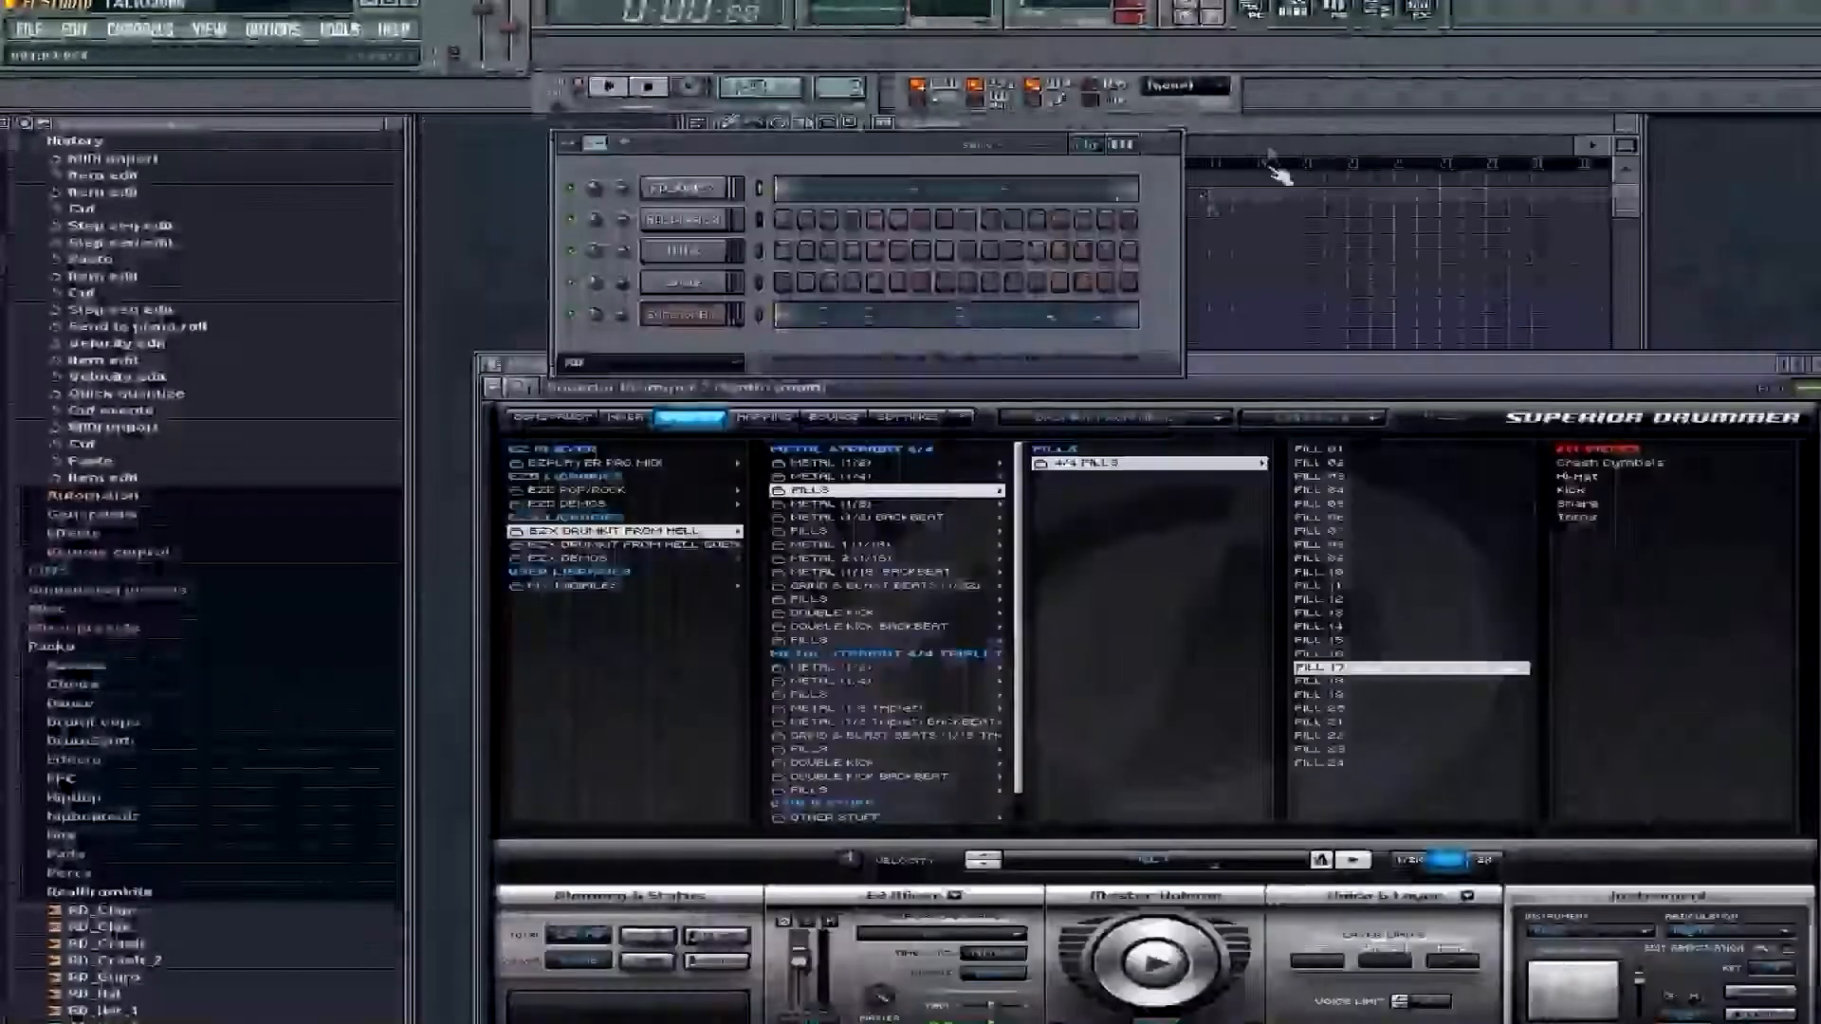
Arrange the playlist with Pattern 2 at bar 1 and Pattern 1 at bars 2 to 5
left_click(1269, 128)
left_click(850, 194)
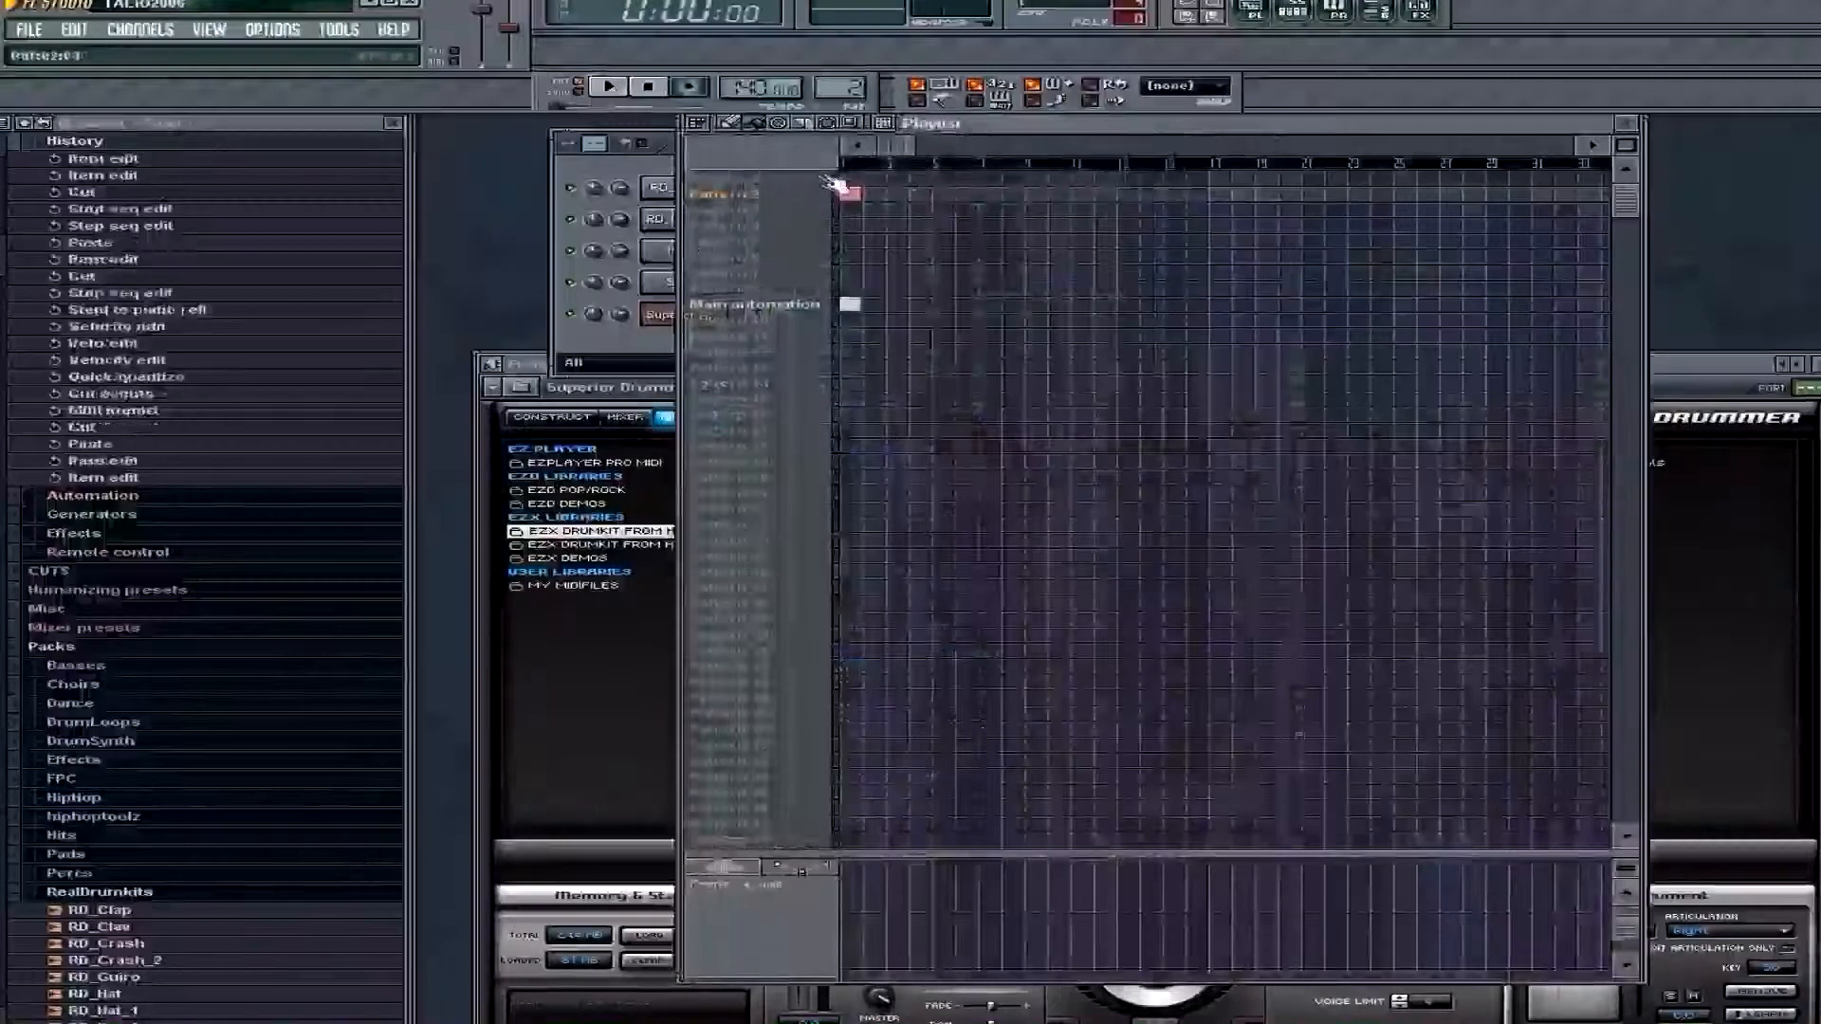
left_click(656, 172)
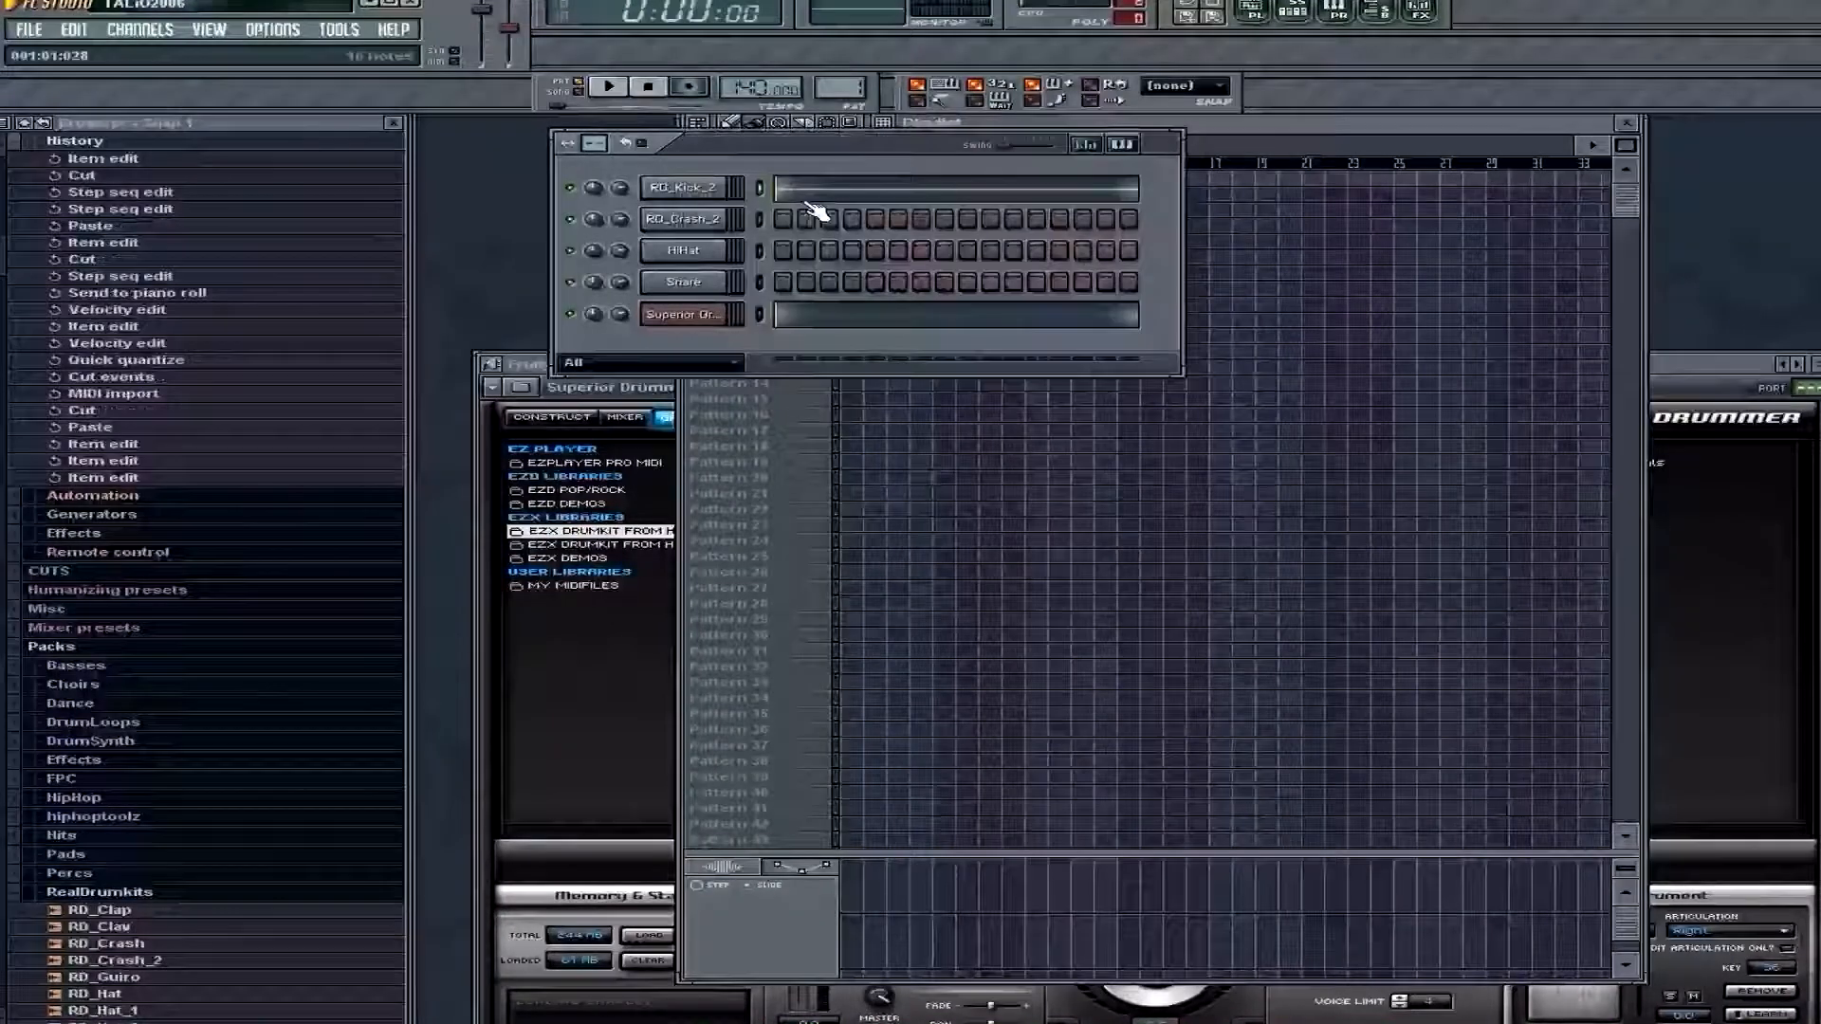
left_click(1206, 129)
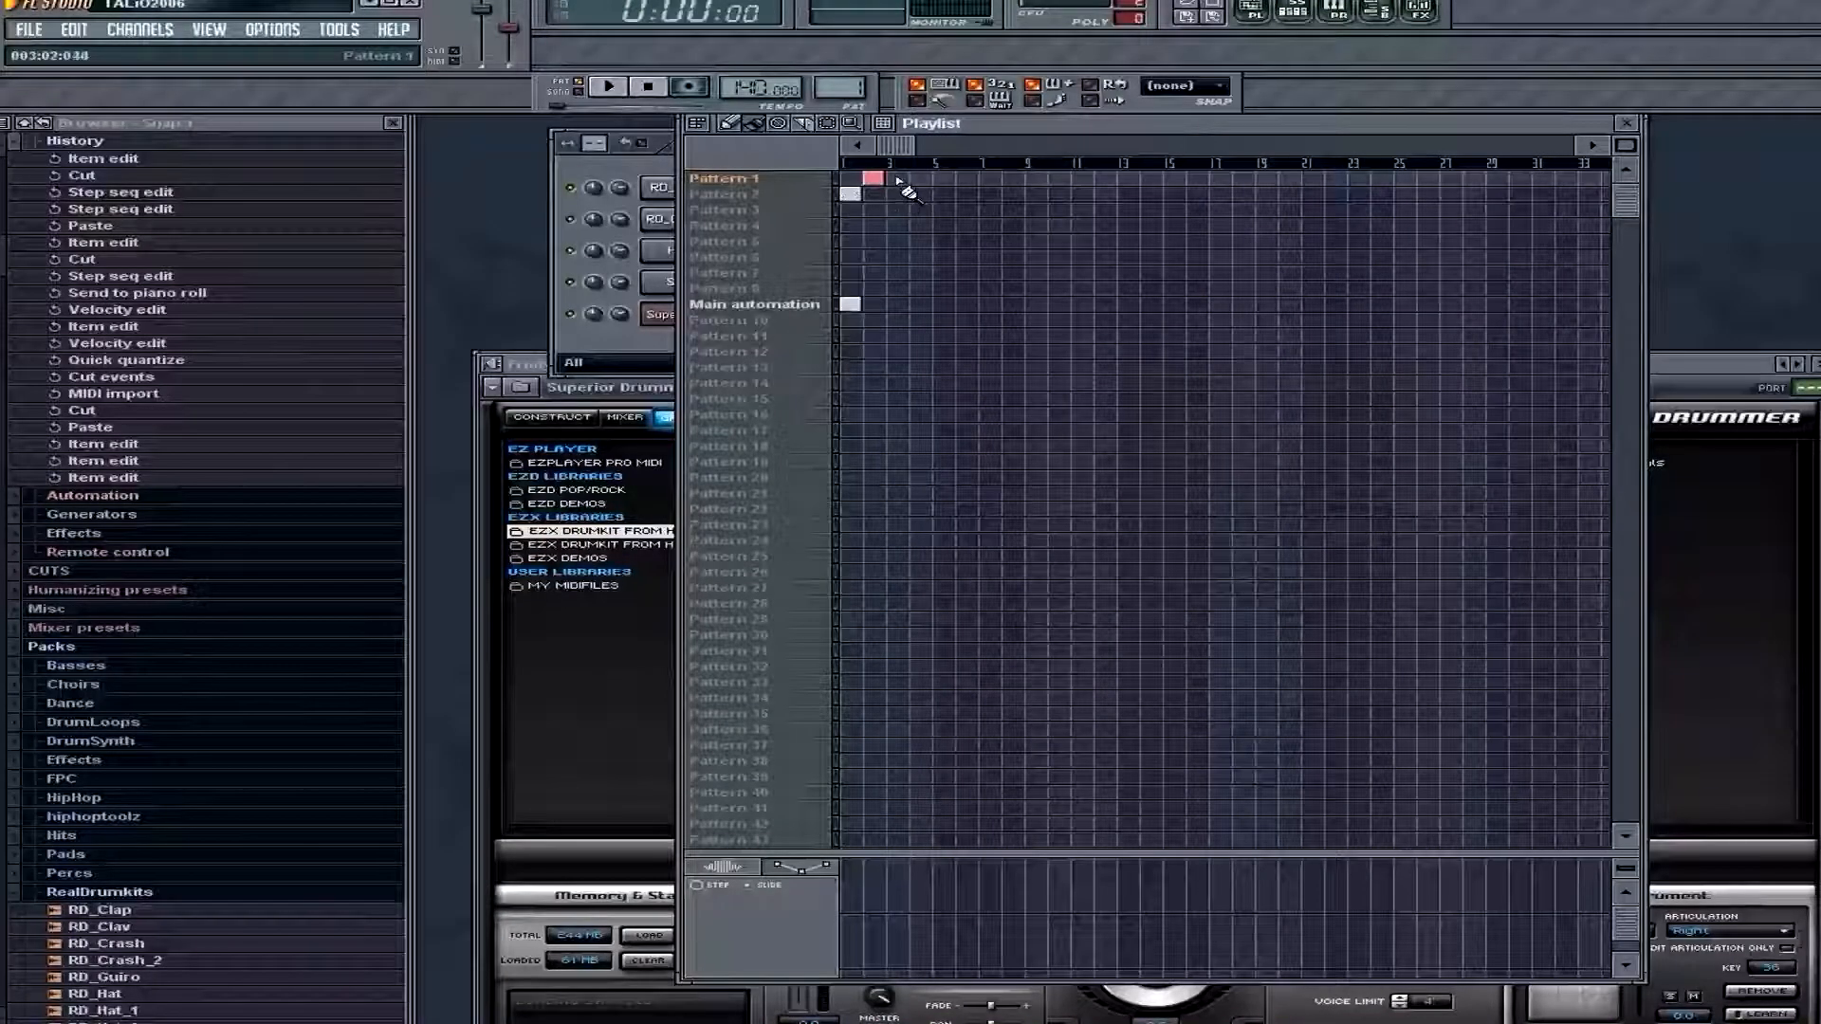
left_click(896, 179)
left_click(919, 179)
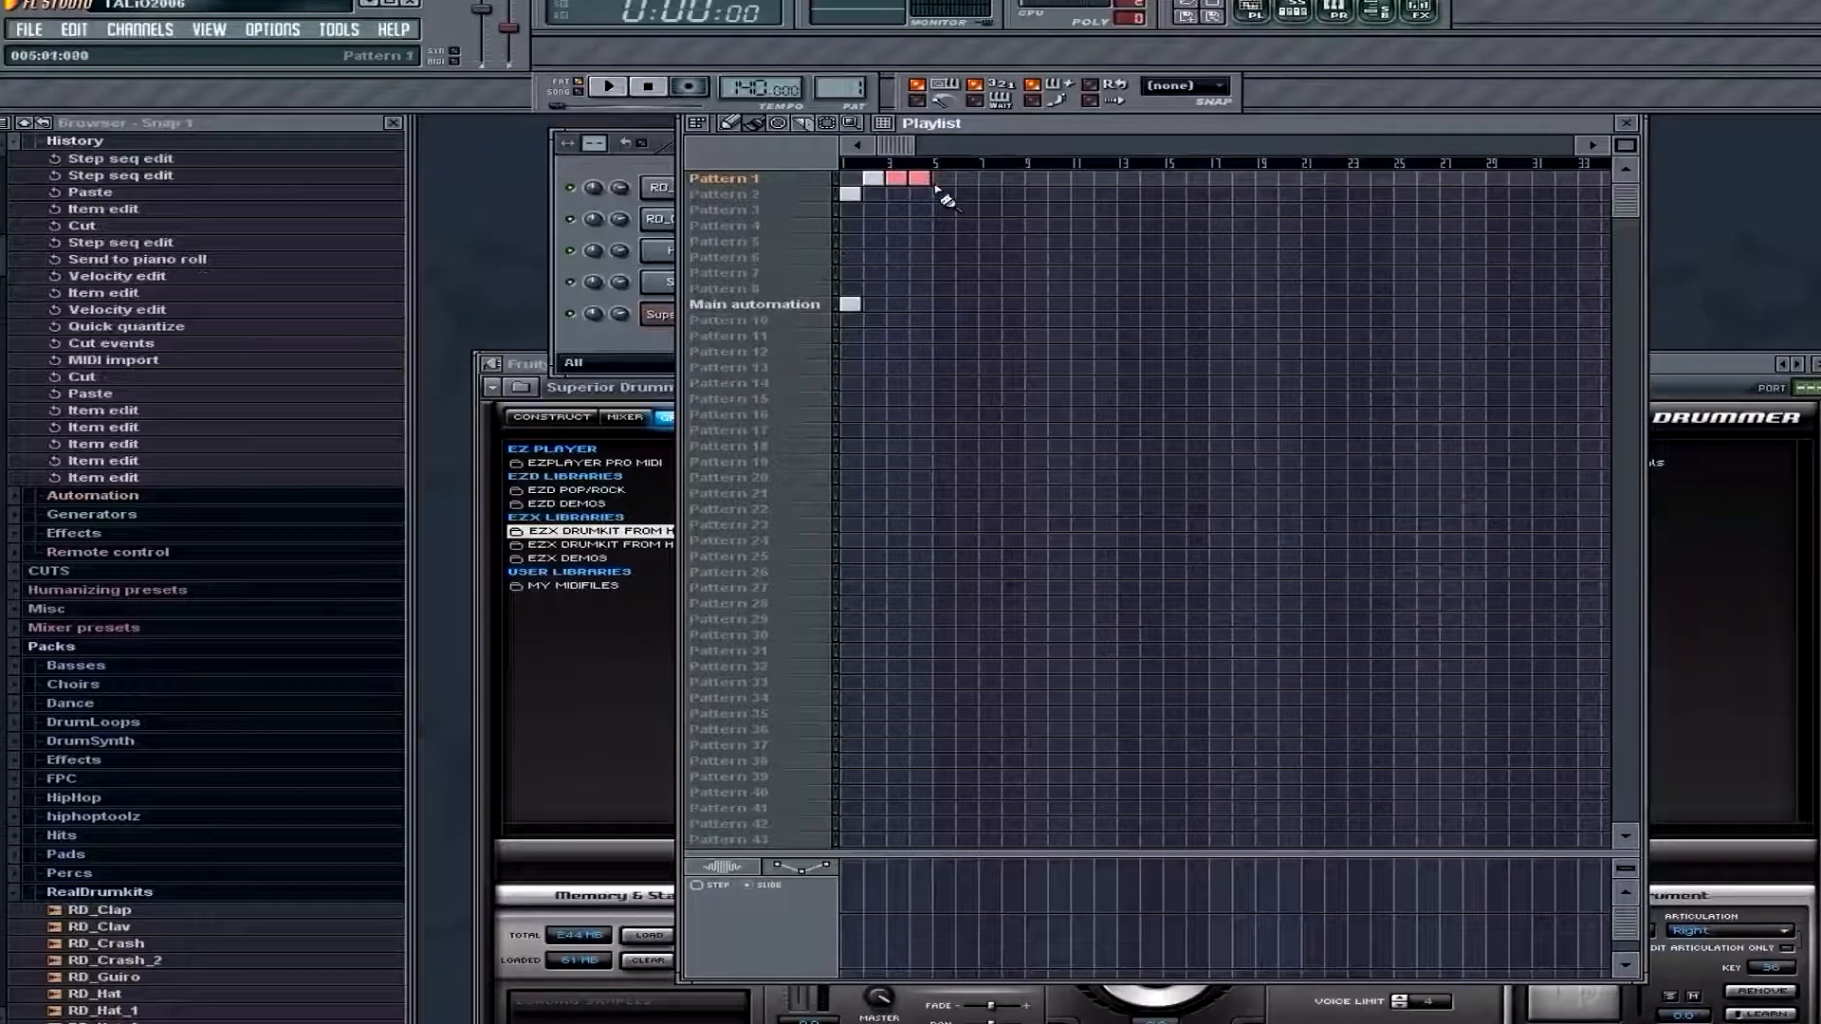
left_click(941, 179)
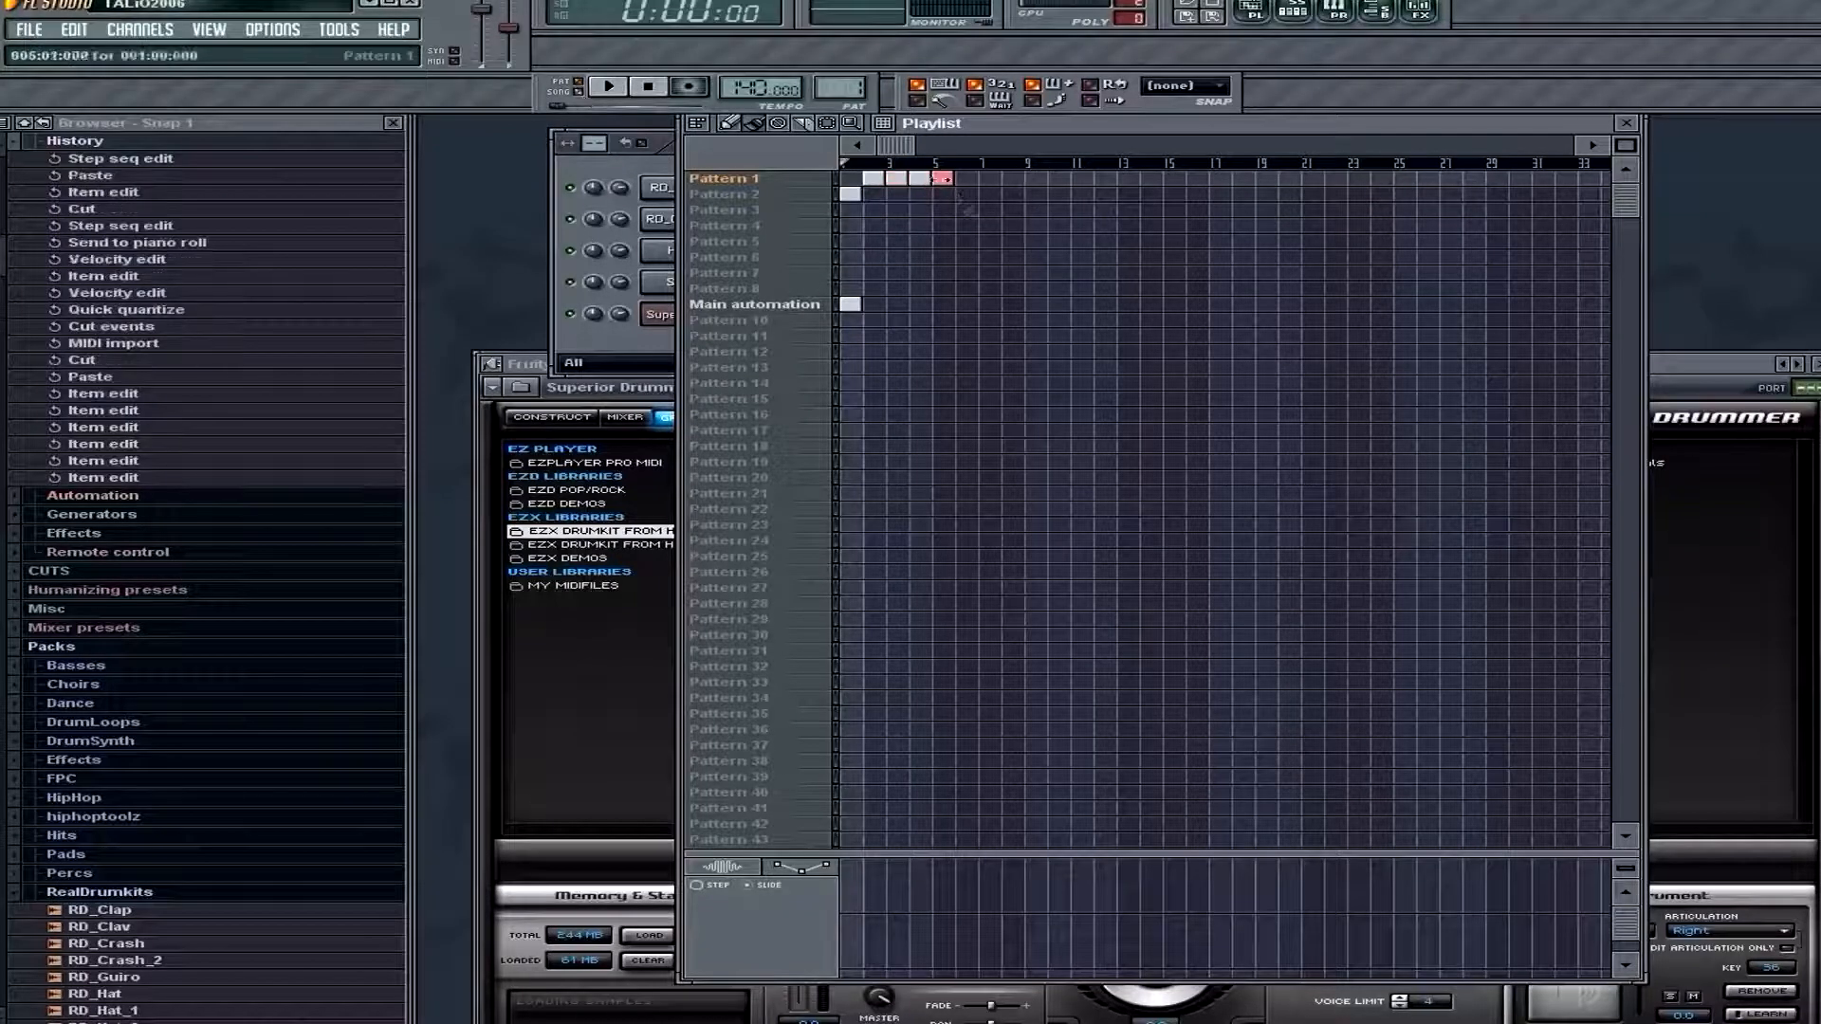
Move the bar 5 clip from Pattern 1 to Pattern 2 and play the arrangement through to the fill
key("space")
left_click_drag(941, 180, 942, 193)
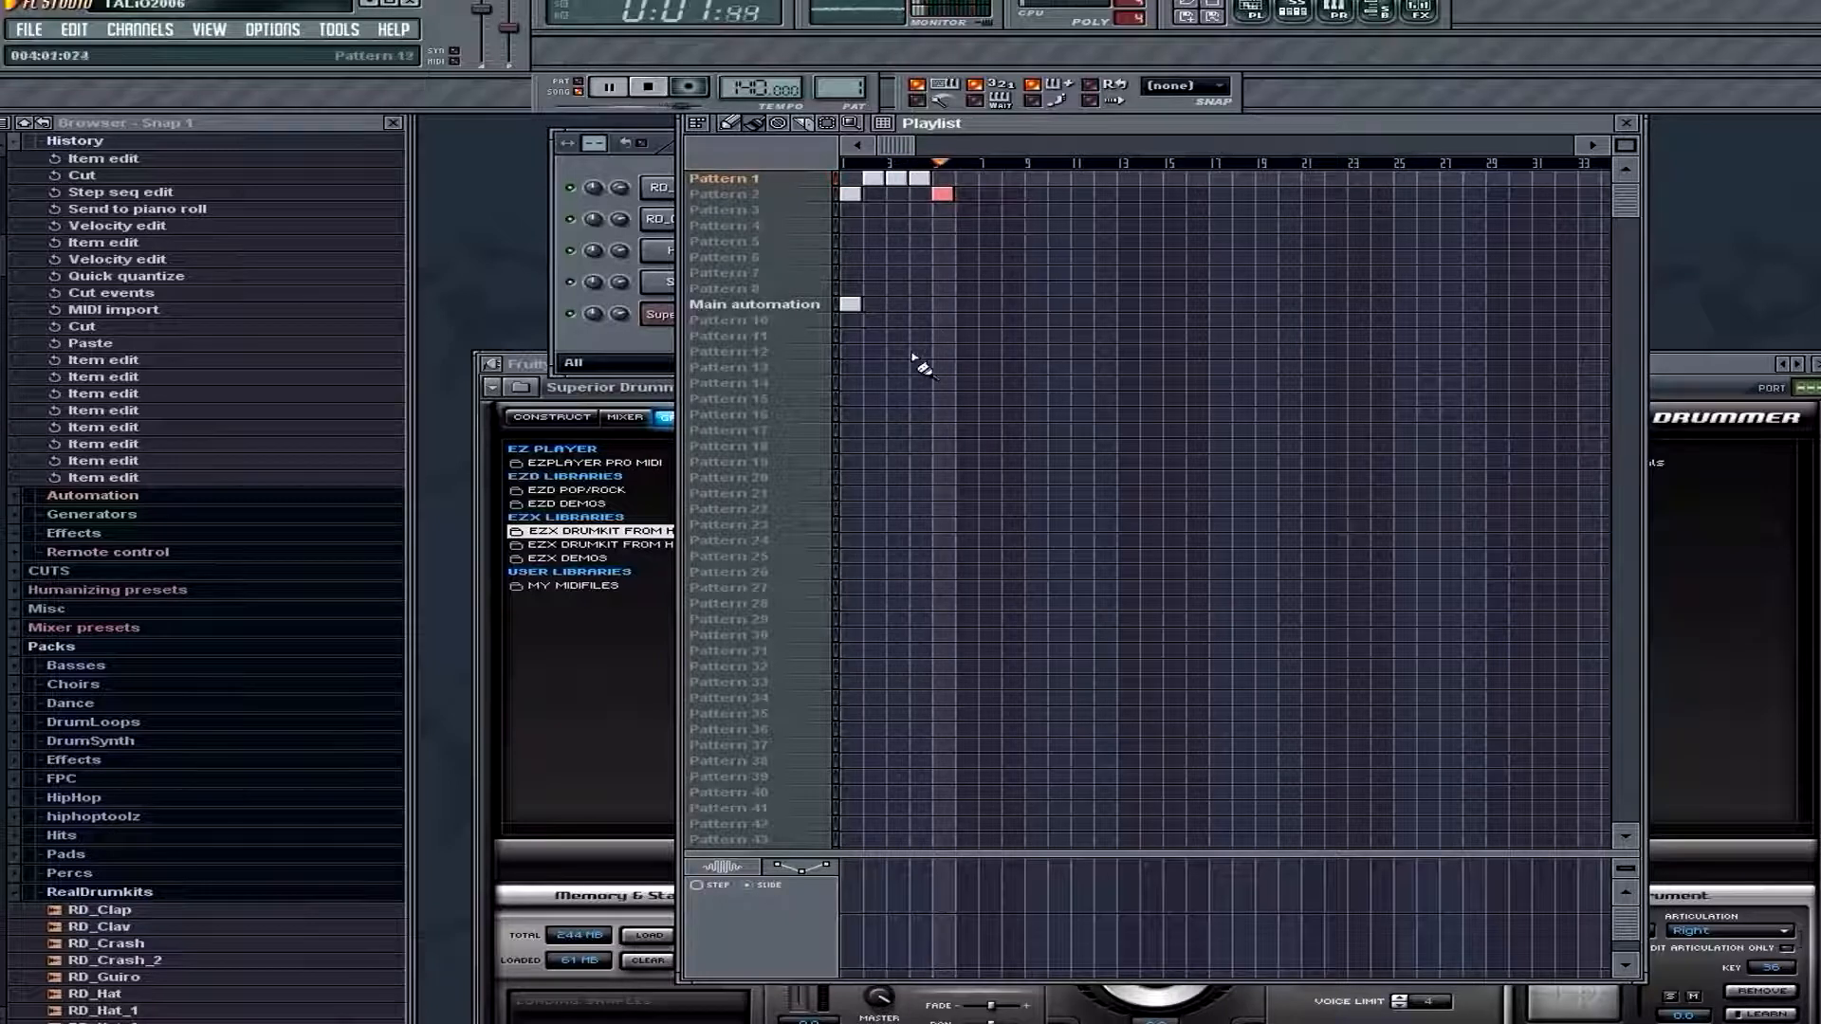
key("space")
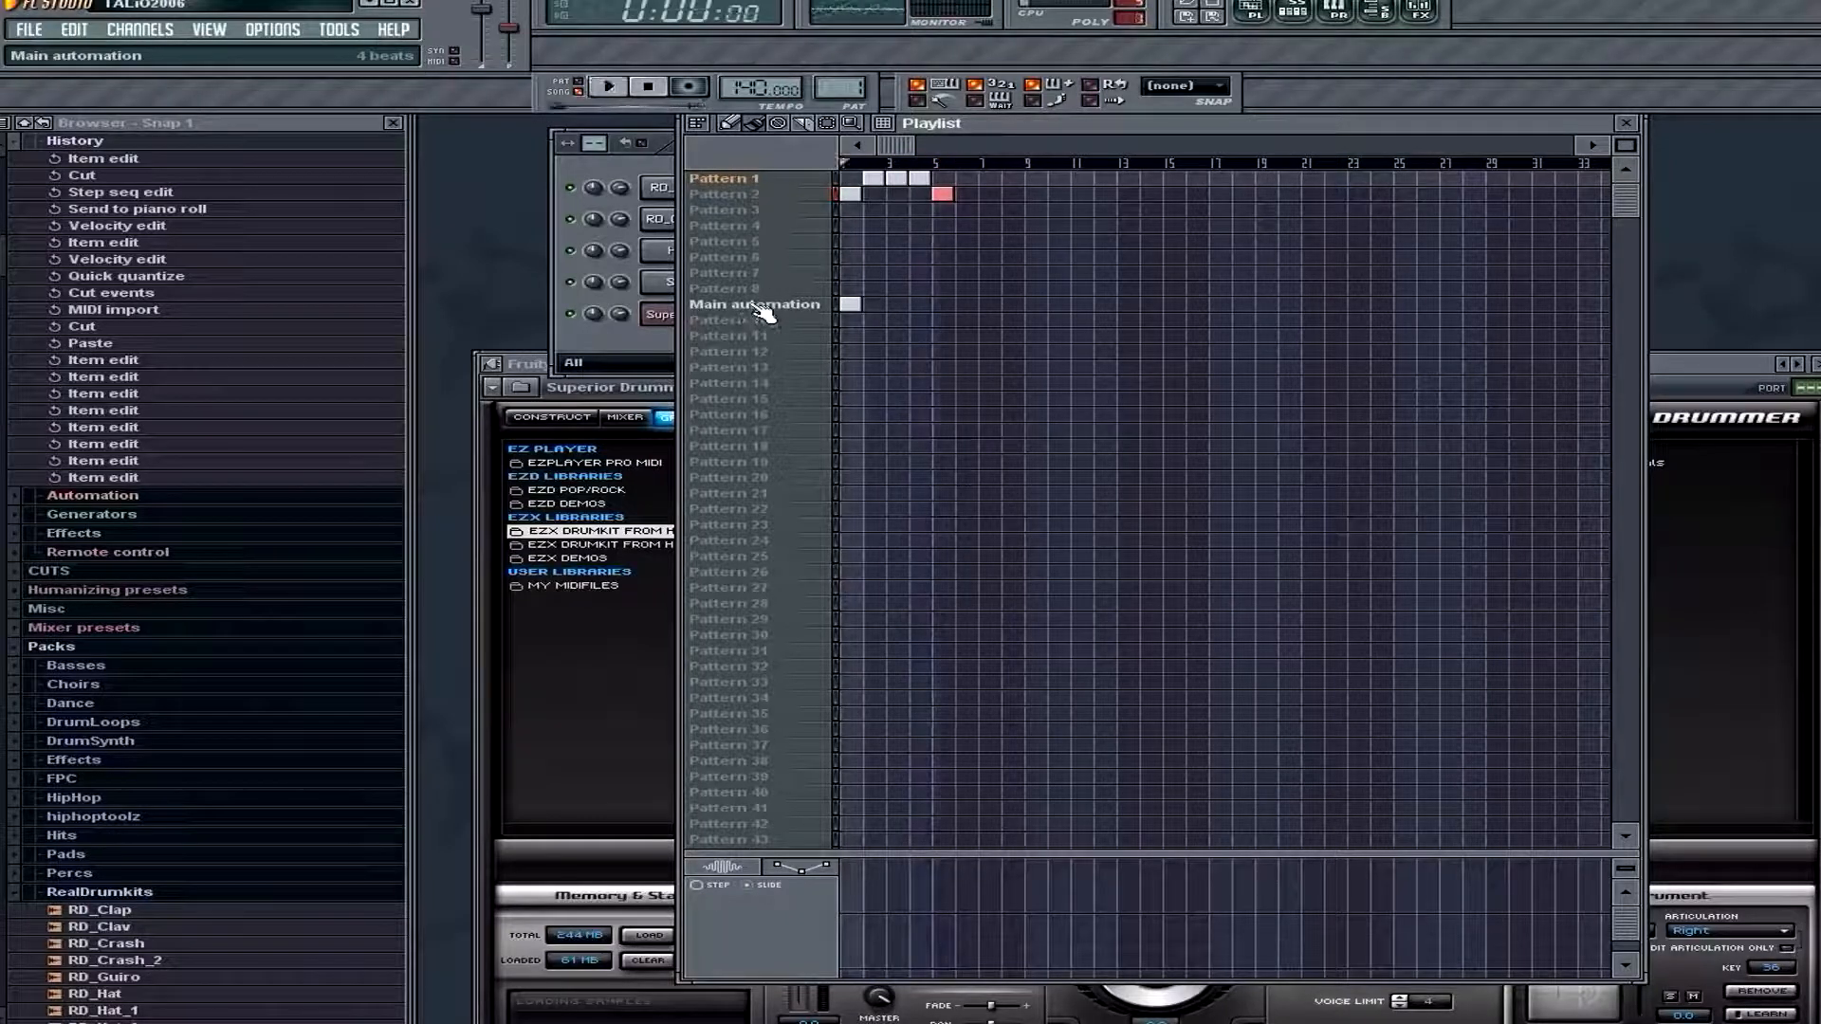
Close the playlist and the Superior Drummer 2 piano roll, and move the Superior Drummer window higher up
left_click(1625, 122)
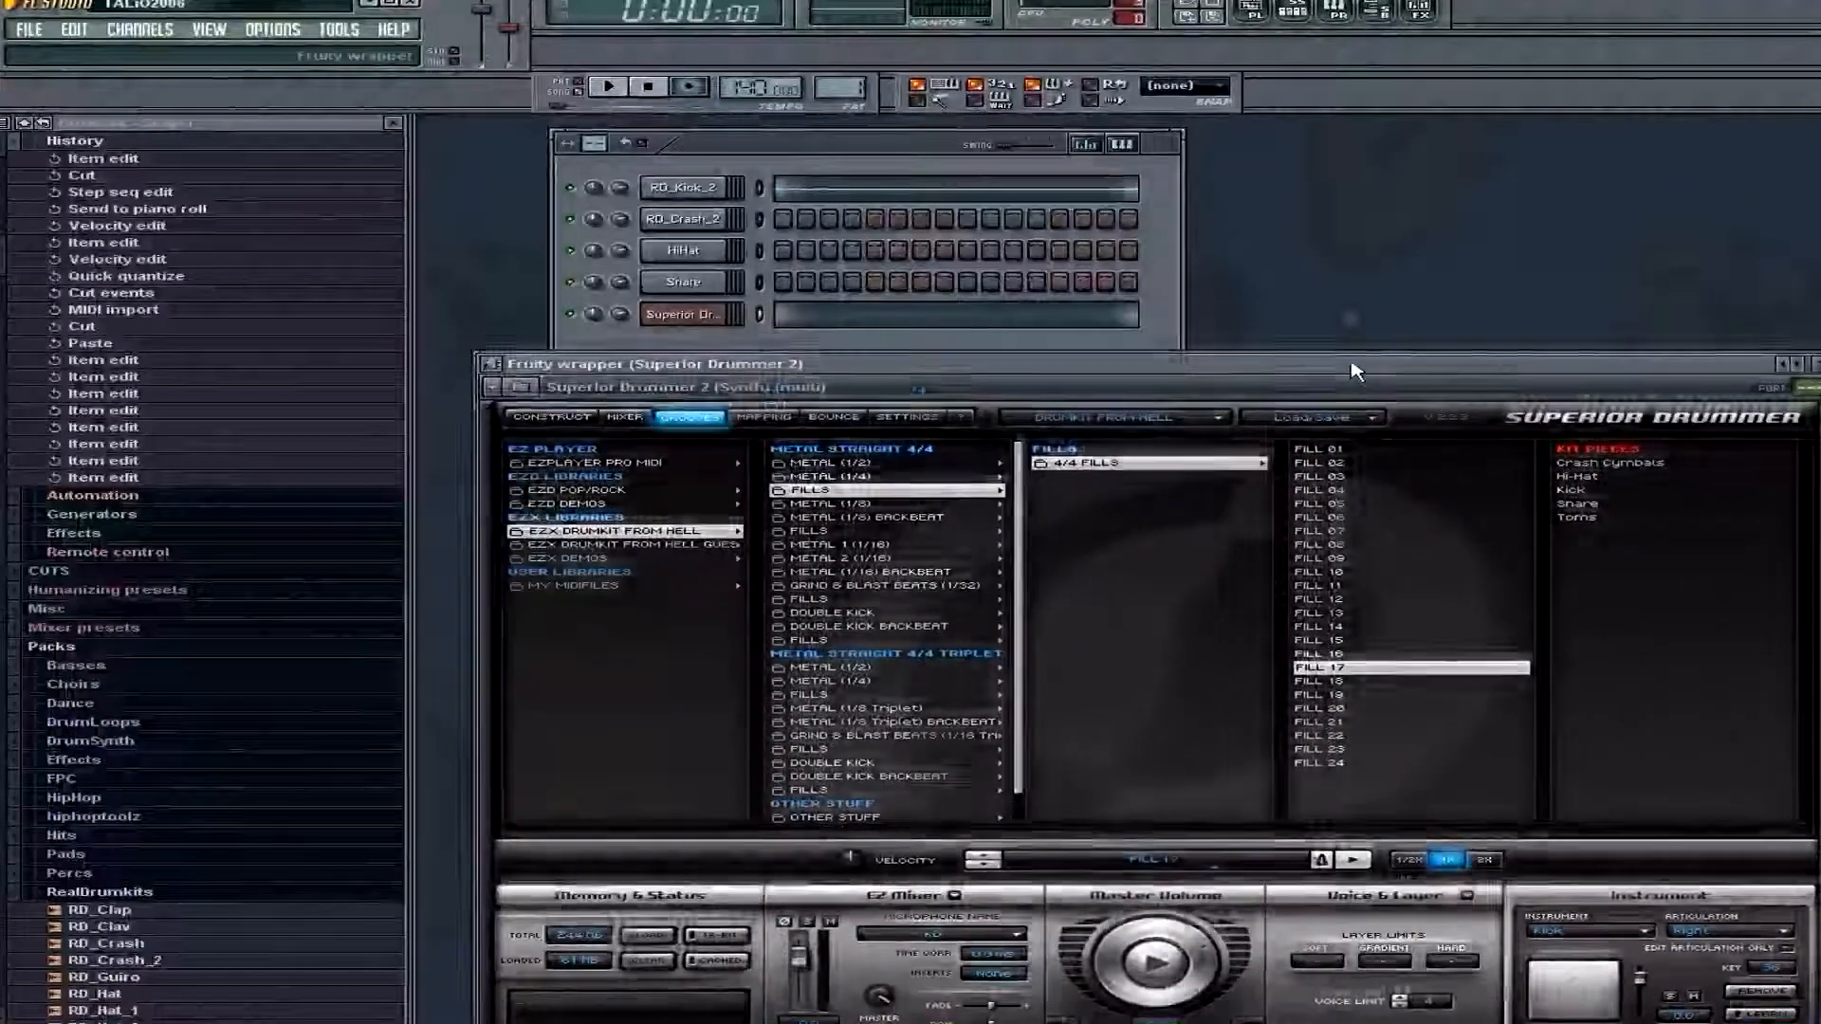
left_click_drag(1370, 363, 1337, 310)
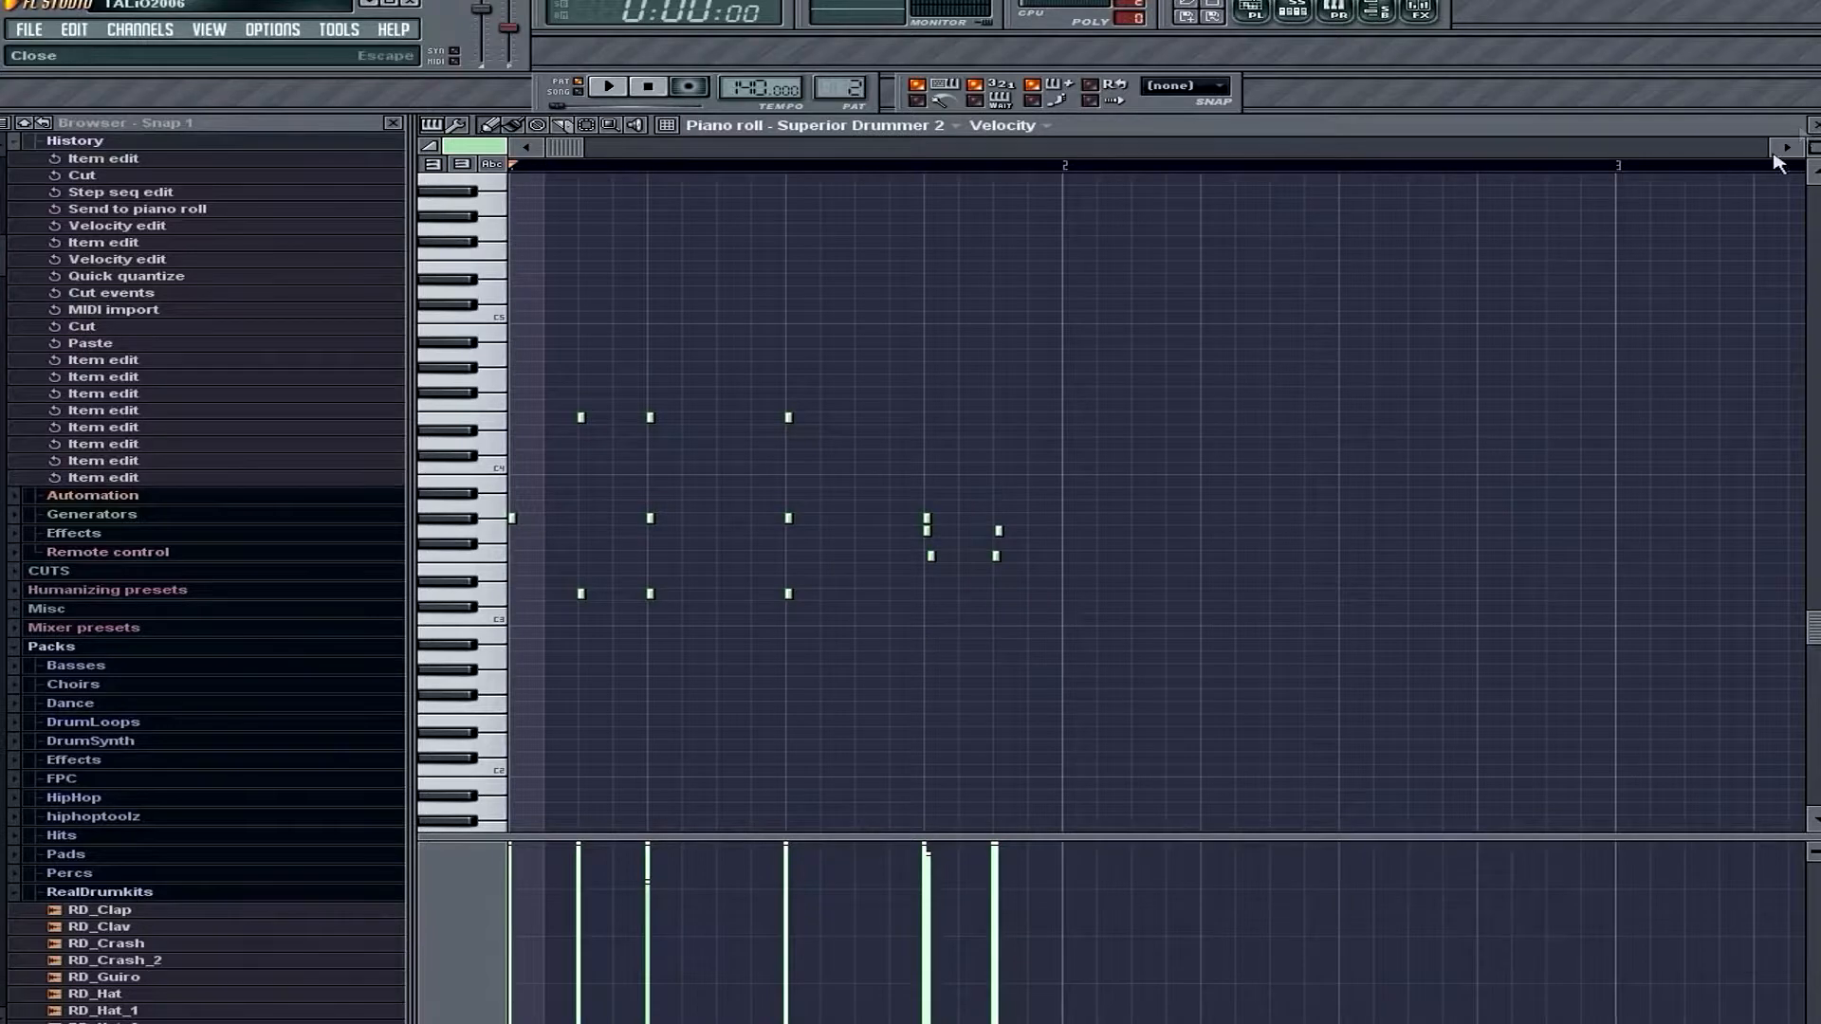
left_click(1812, 125)
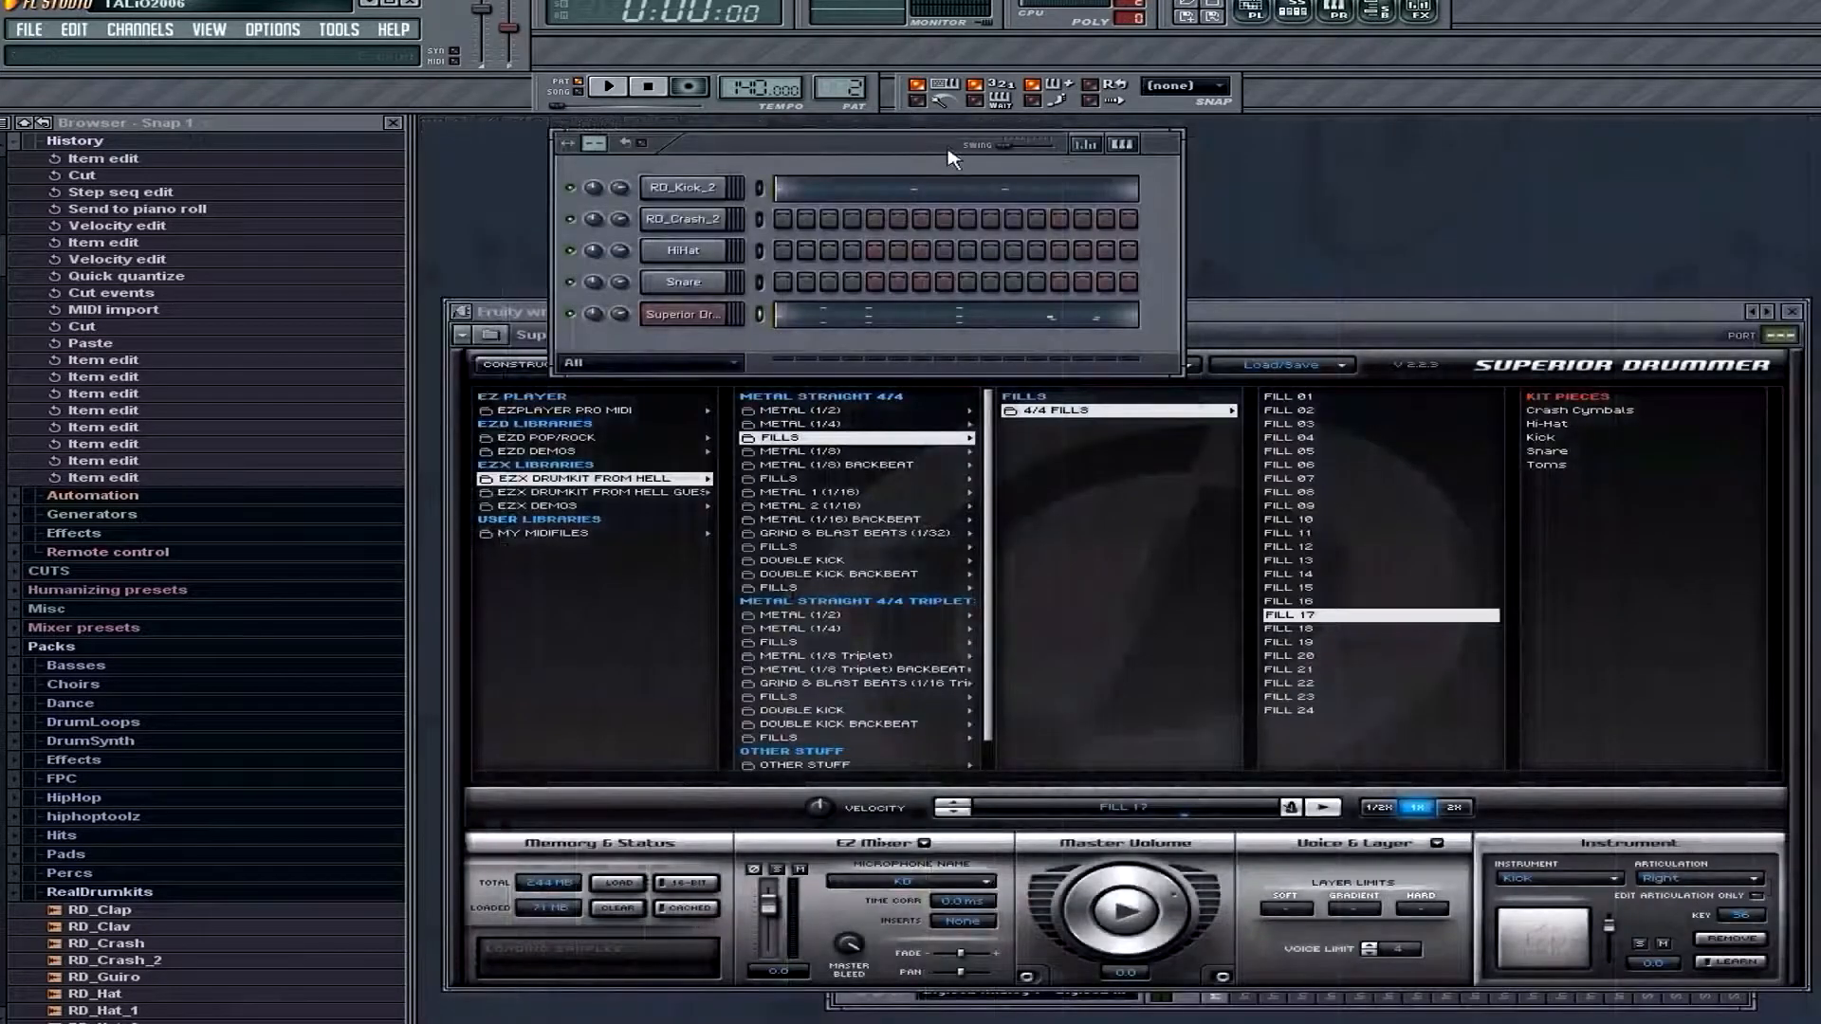